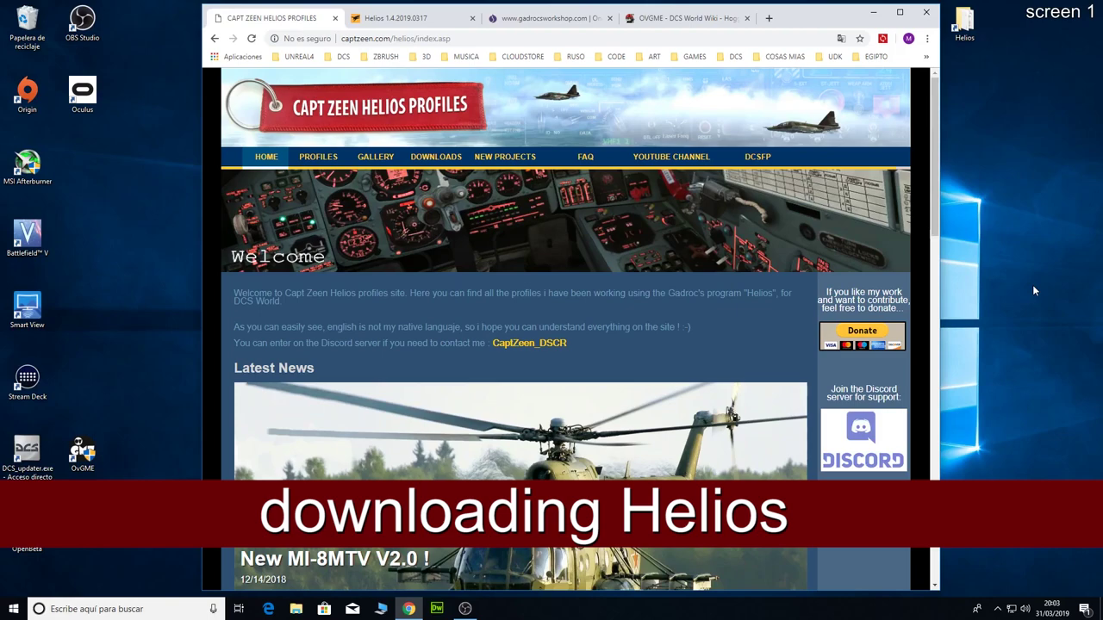
From the Capt Zeen downloads page, follow the Helios 1.4 2018.1008 link and download Helios 1.4.2019.0317.
{"action": "left_click", "coordinate": [437, 157]}
{"action": "scroll", "coordinate": [528, 348], "scroll_direction": "down", "scroll_amount": 4}
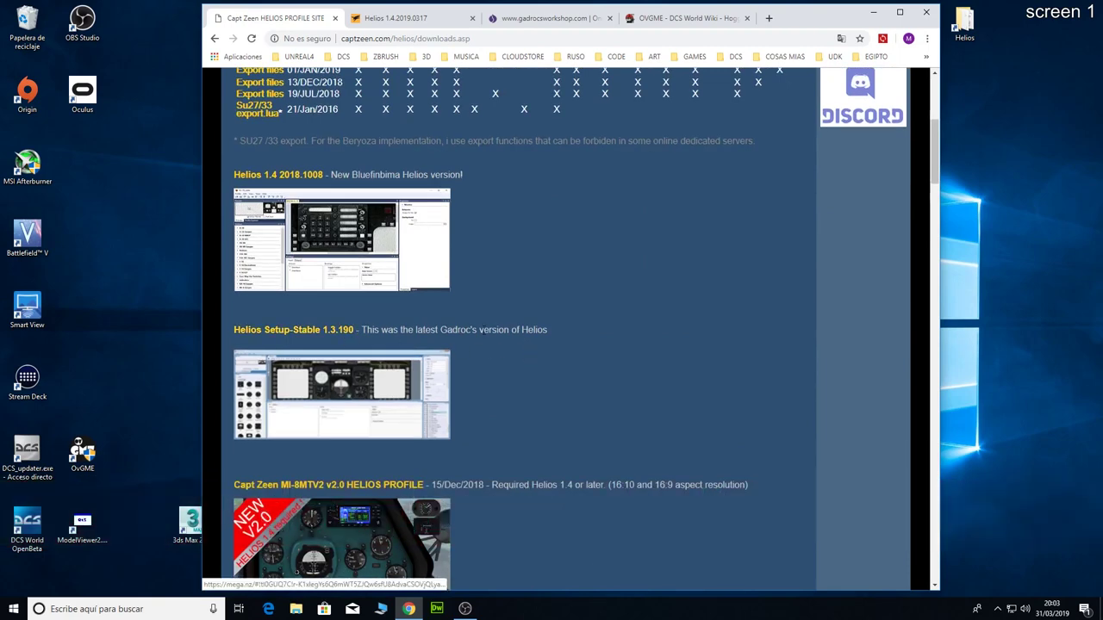
{"action": "scroll", "coordinate": [527, 199], "scroll_direction": "up", "scroll_amount": 1}
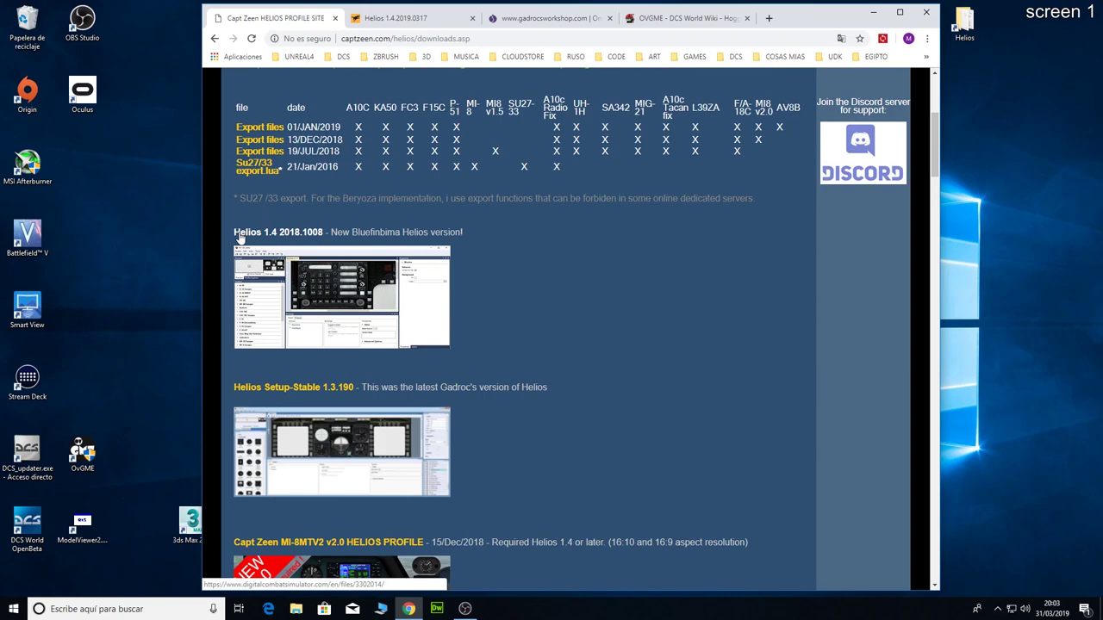
{"action": "left_click", "coordinate": [291, 240]}
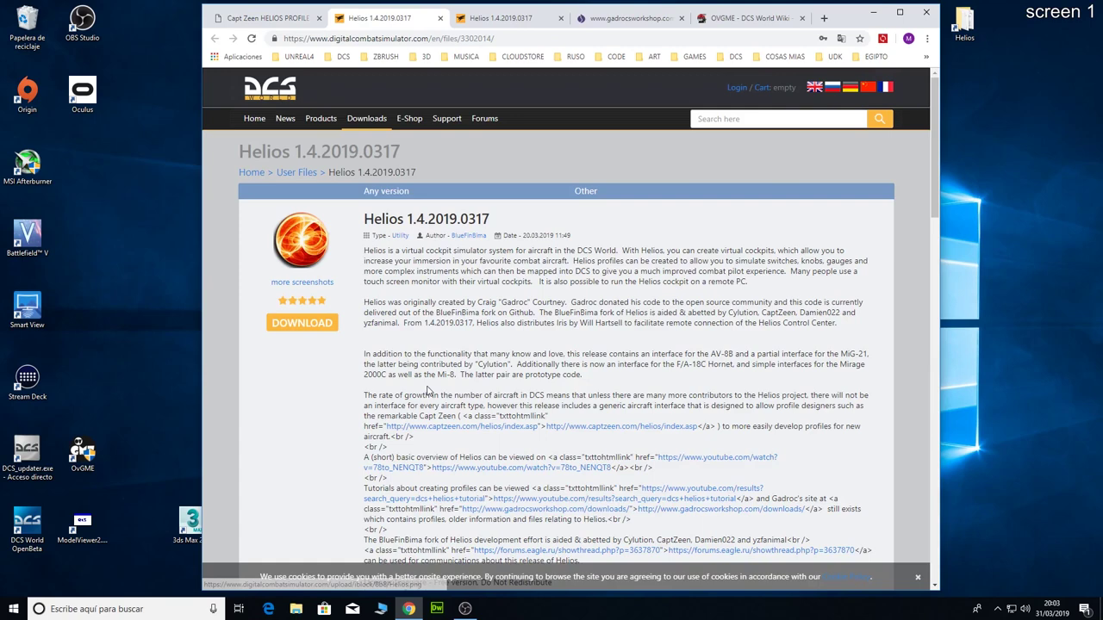
{"action": "left_click", "coordinate": [308, 326]}
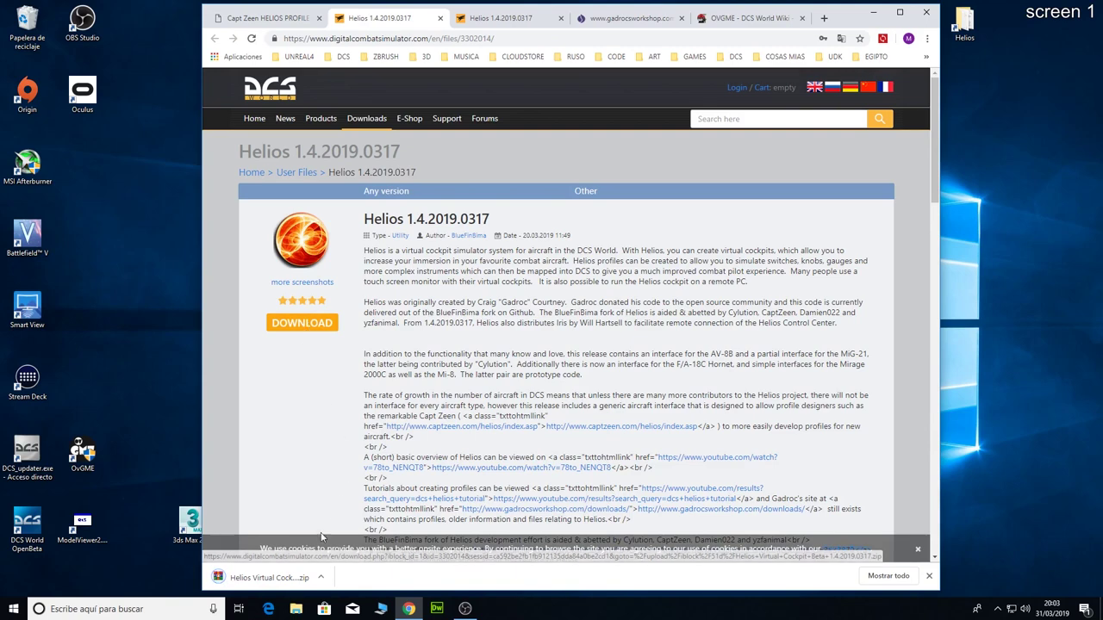
Open the downloaded Helios Virtual Cockpit zip archive, minimize the browser and dismiss the WinRAR licence reminder.
{"action": "left_click", "coordinate": [322, 579]}
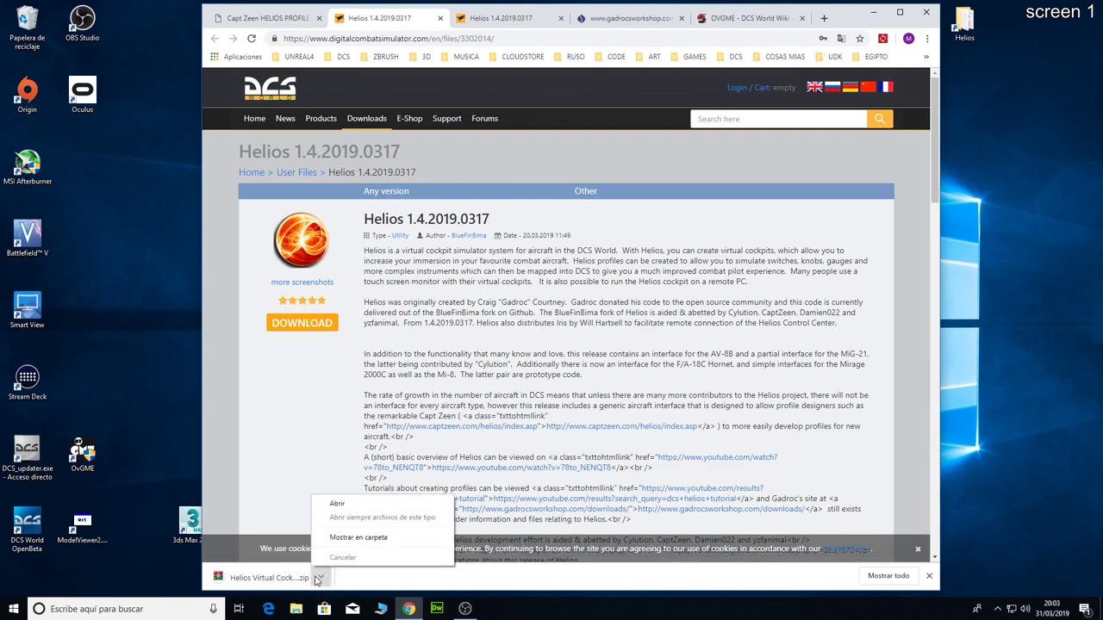
{"action": "left_click", "coordinate": [336, 507]}
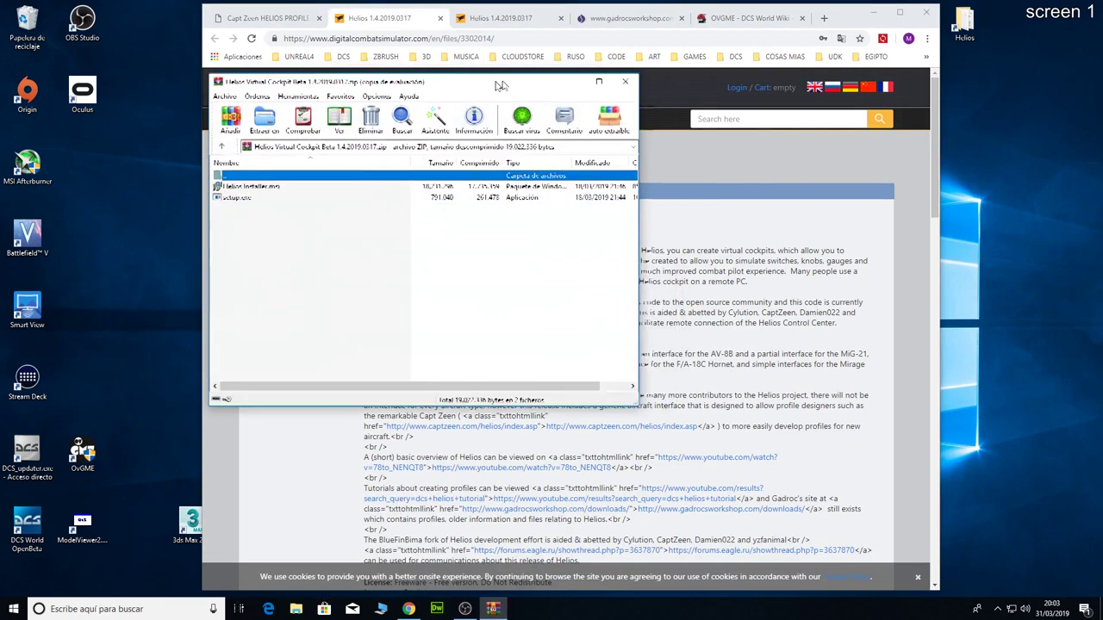
{"action": "left_click", "coordinate": [873, 12]}
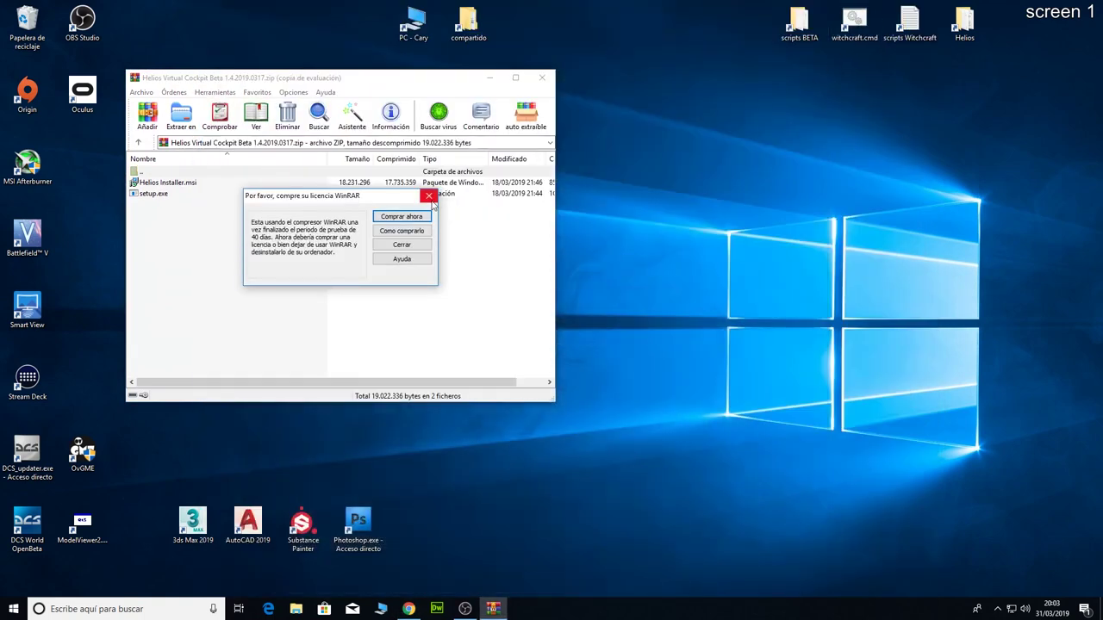
{"action": "left_click", "coordinate": [429, 197]}
Create a new folder named helios on the desktop.
{"action": "right_click", "coordinate": [740, 273]}
{"action": "mouse_move", "coordinate": [778, 414]}
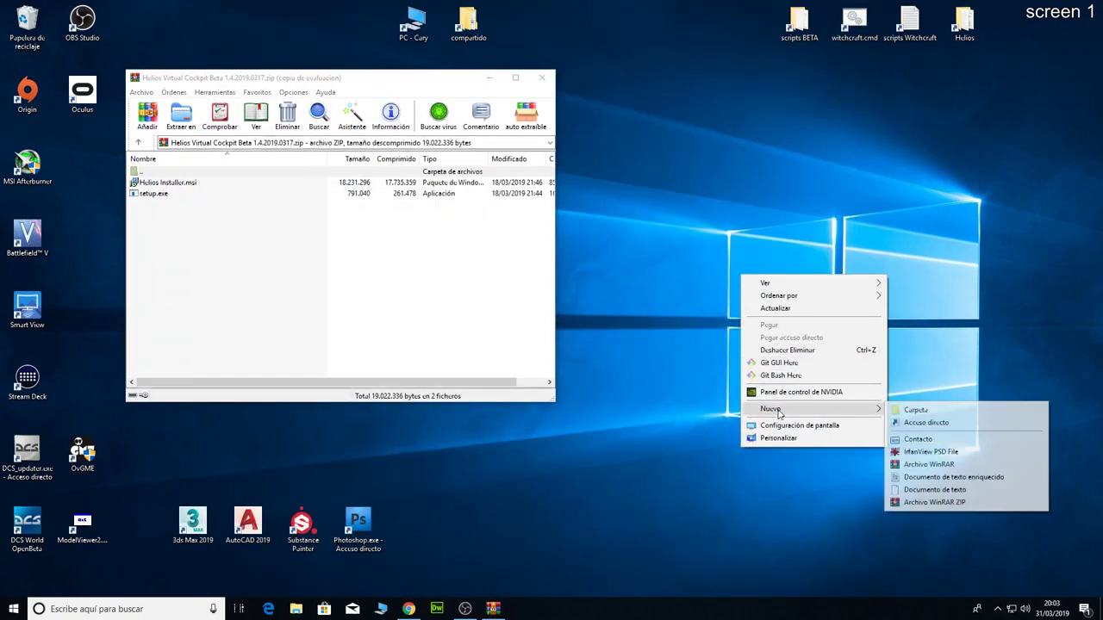
{"action": "left_click", "coordinate": [947, 410]}
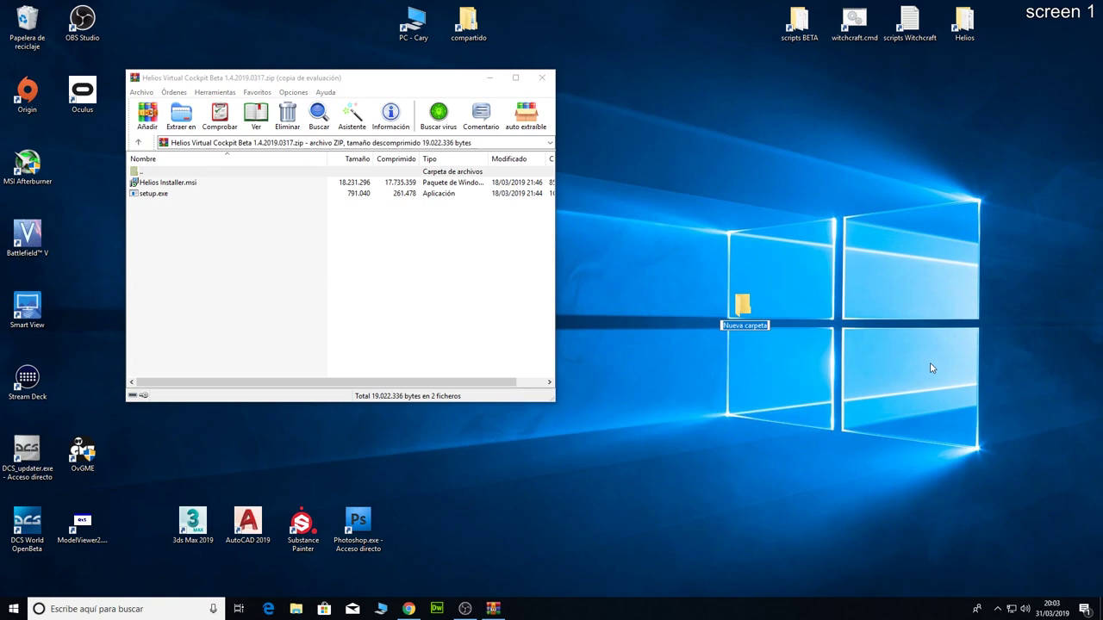
{"action": "key", "text": "Return"}
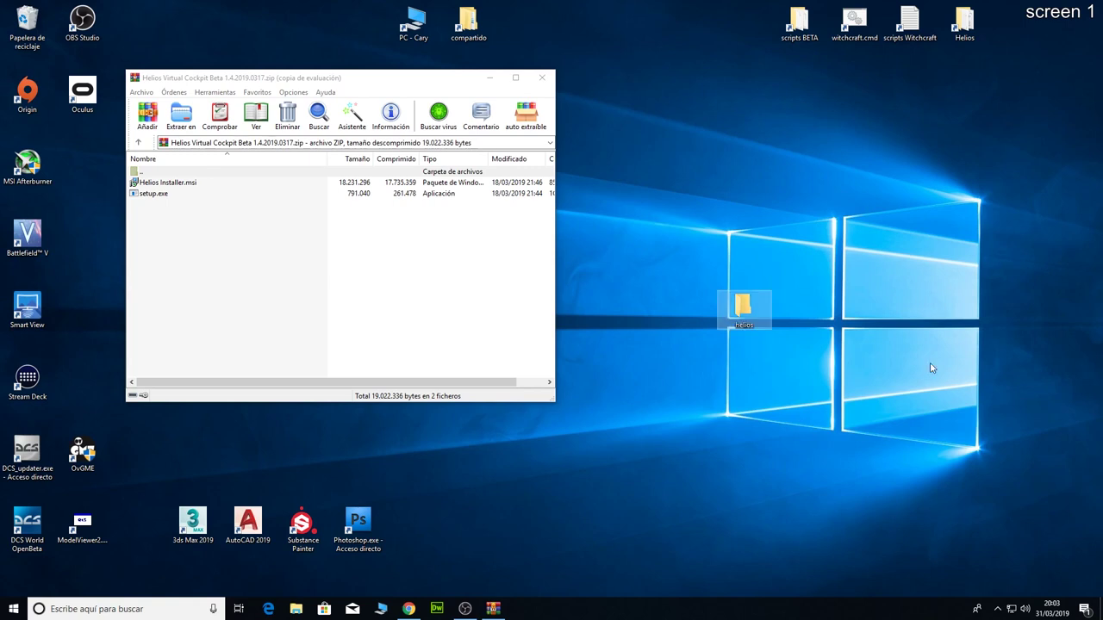
Extract Helios Installer.msi and setup.exe from the archive into the desktop helios folder and close the archive.
{"action": "left_click_drag", "start_coordinate": [250, 219], "coordinate": [698, 342]}
{"action": "left_click_drag", "start_coordinate": [738, 308], "coordinate": [741, 310]}
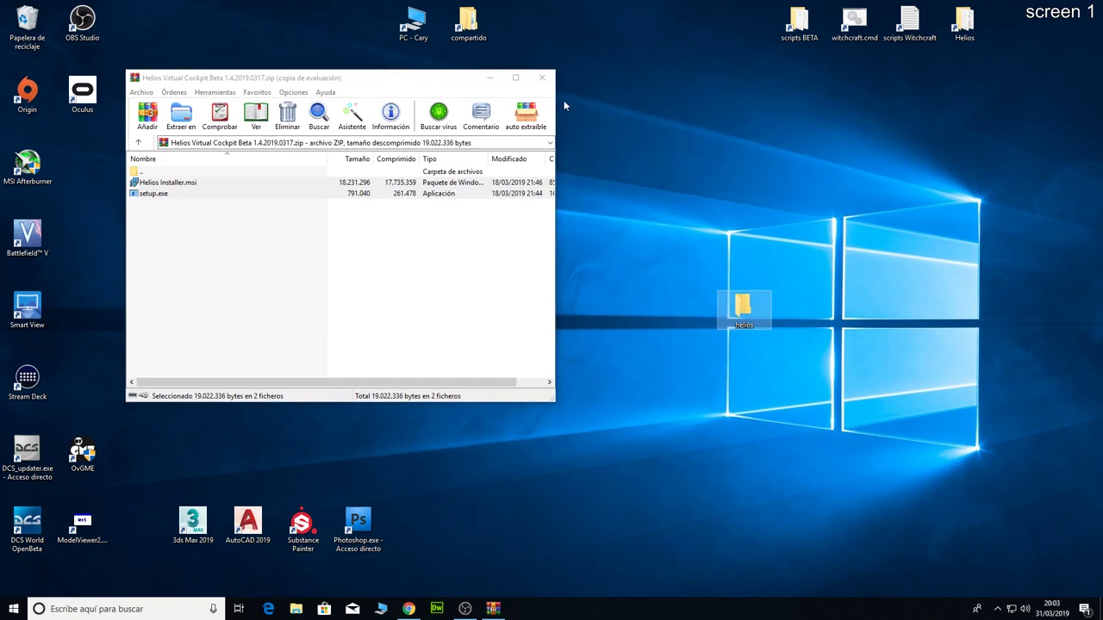
{"action": "left_click", "coordinate": [542, 77]}
Run setup.exe from the helios folder and install Helios for Just me in C:\Program Files\Gadrocs Workshop\Helios\, closing the installer and folder.
{"action": "double_click", "coordinate": [741, 304]}
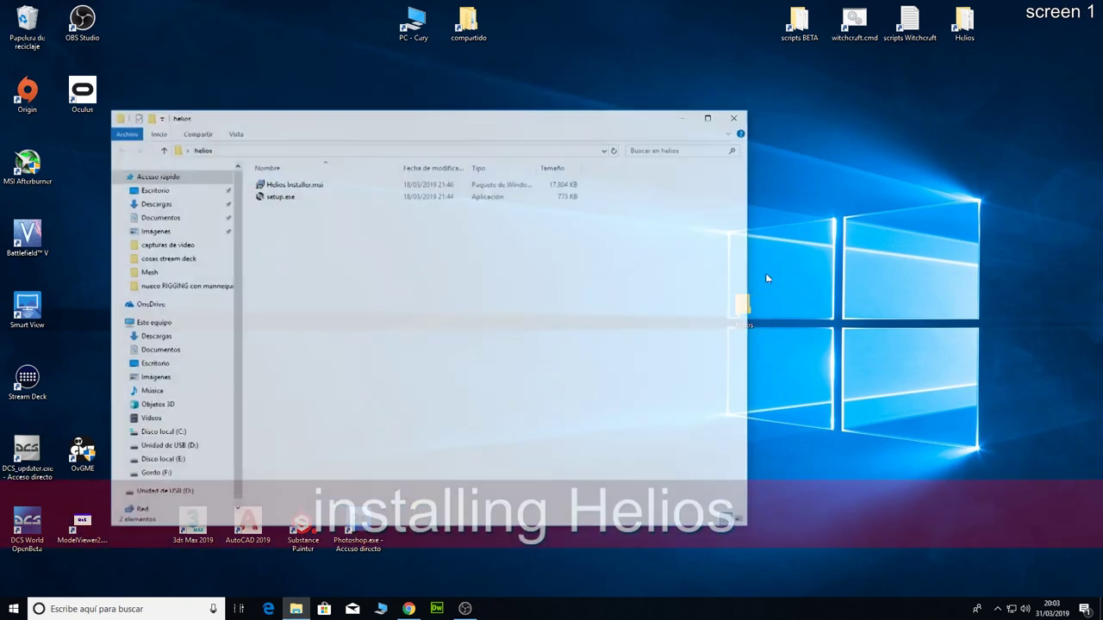
{"action": "left_click_drag", "start_coordinate": [434, 126], "coordinate": [505, 118]}
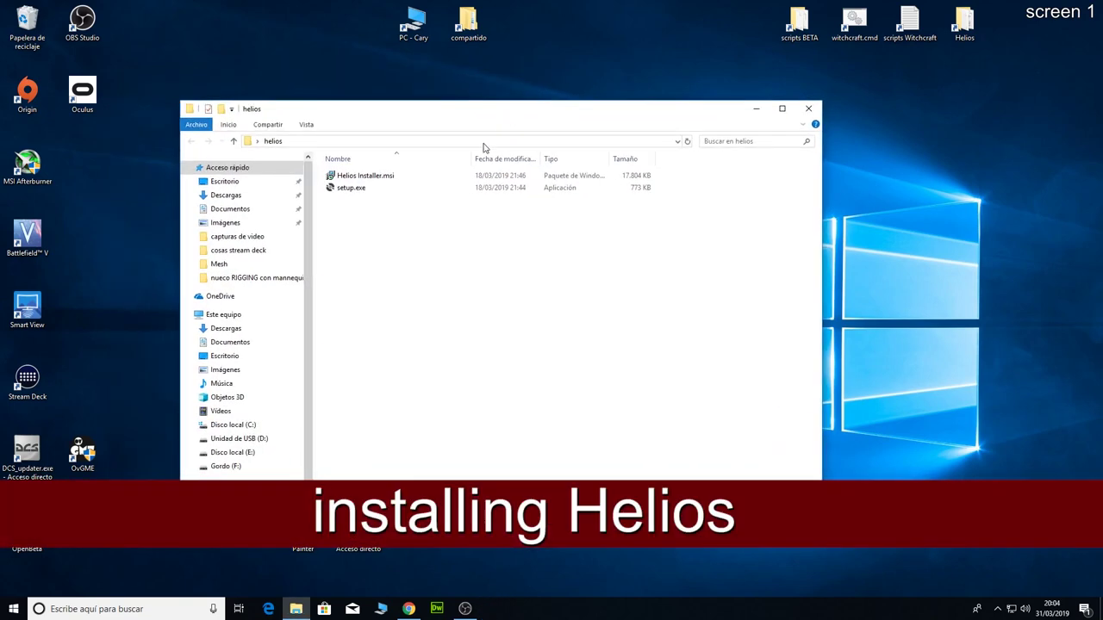
{"action": "double_click", "coordinate": [352, 188]}
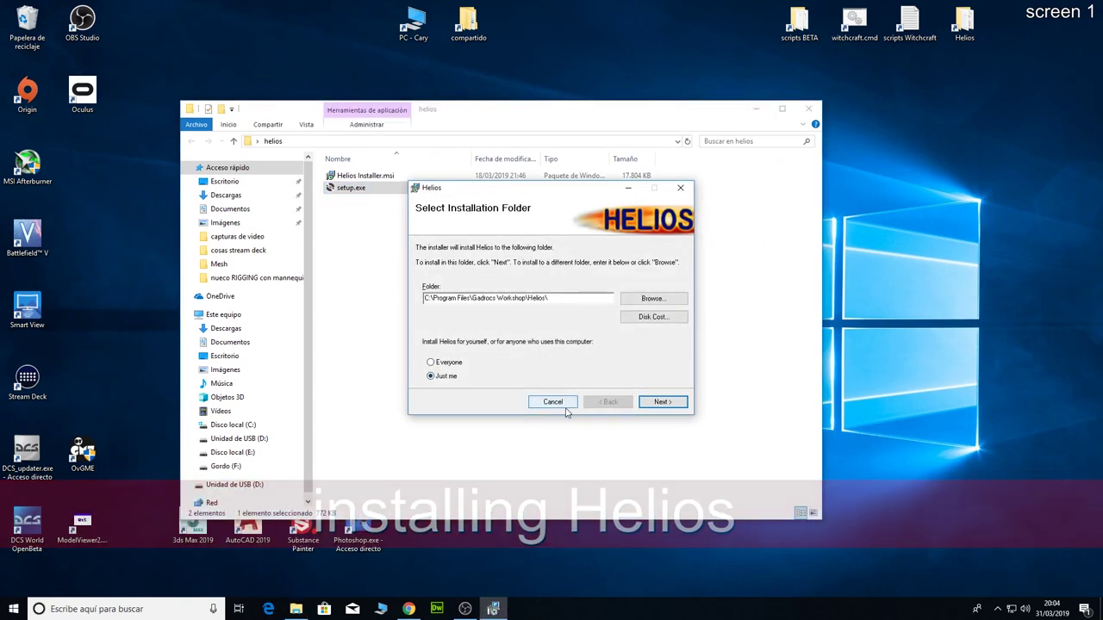
{"action": "left_click", "coordinate": [664, 405]}
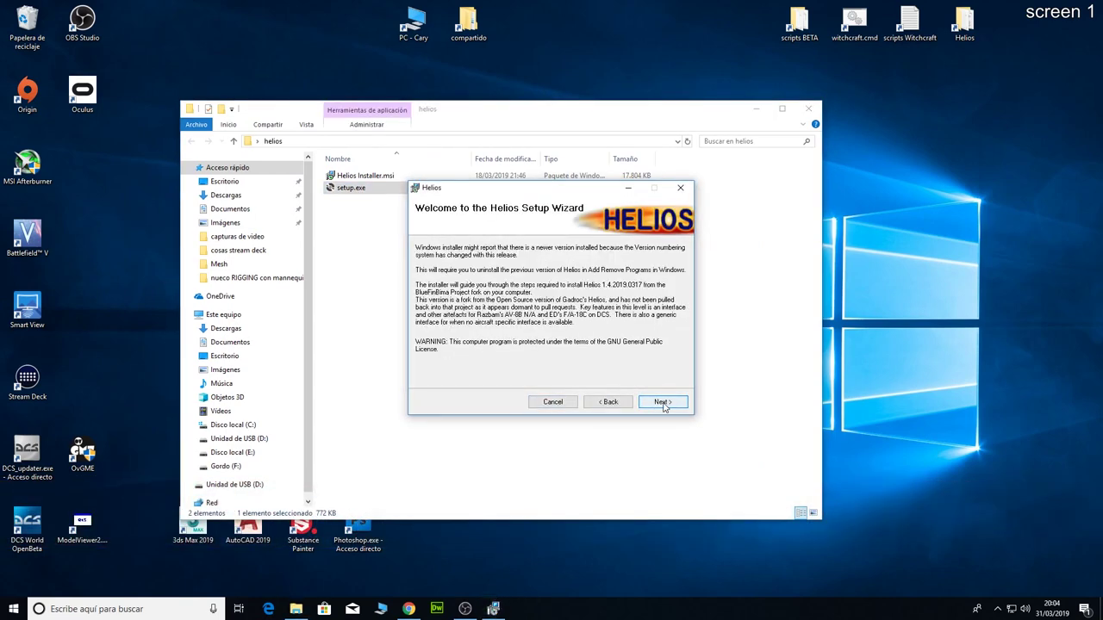
{"action": "left_click", "coordinate": [660, 404]}
{"action": "left_click", "coordinate": [660, 405]}
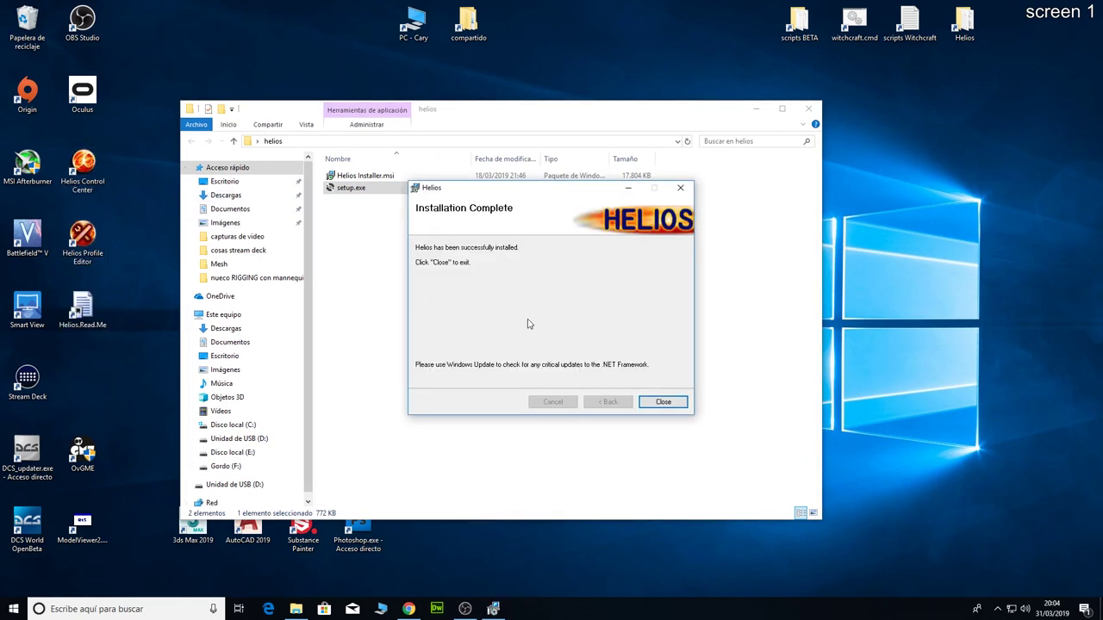
{"action": "left_click", "coordinate": [664, 402]}
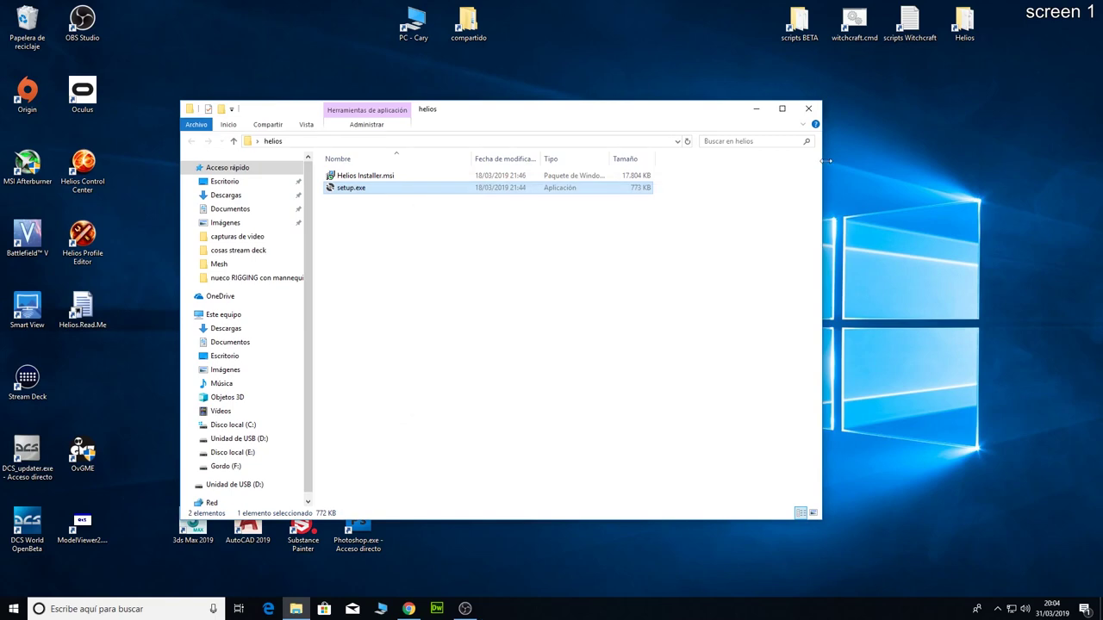
{"action": "left_click", "coordinate": [808, 112]}
Move the Helios Control Center and Helios Profile Editor shortcuts together to the empty desktop area below the Helios folder shortcut.
{"action": "left_click_drag", "start_coordinate": [138, 141], "coordinate": [57, 265]}
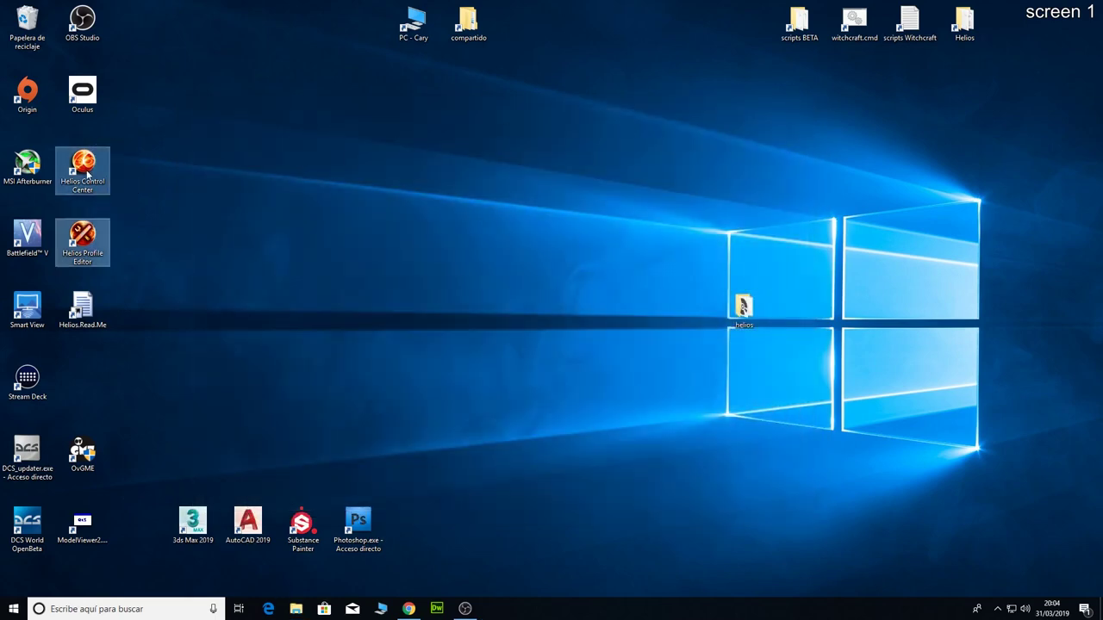
{"action": "left_click_drag", "start_coordinate": [87, 174], "coordinate": [1032, 103]}
{"action": "left_click", "coordinate": [853, 193]}
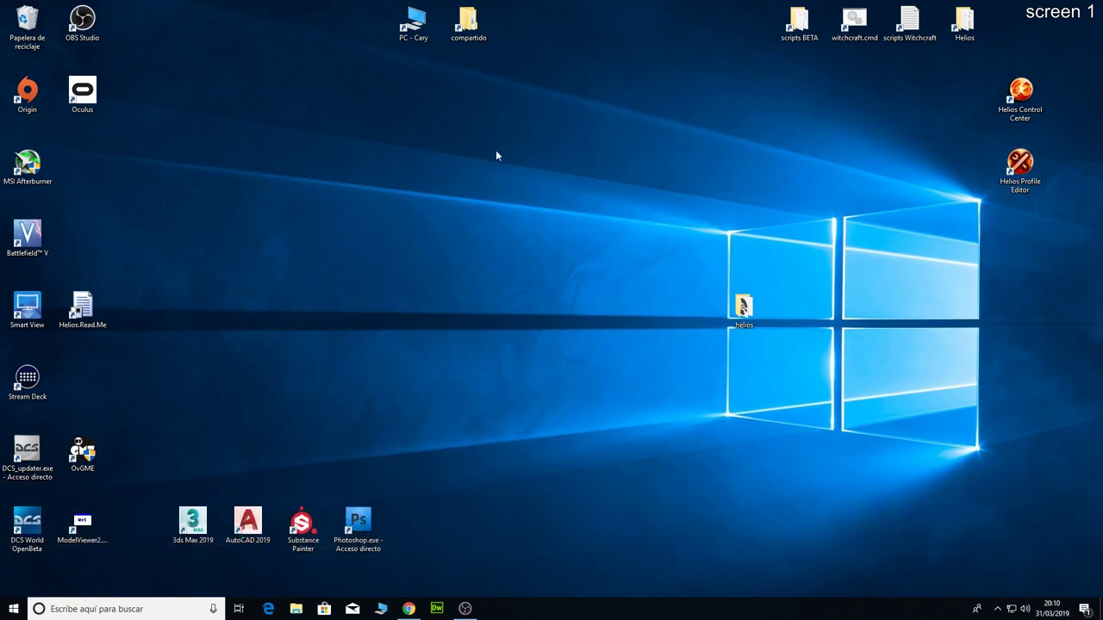
Open the Documents folder in File Explorer, launch Helios Profile Editor once and close it.
{"action": "key", "text": "super+e"}
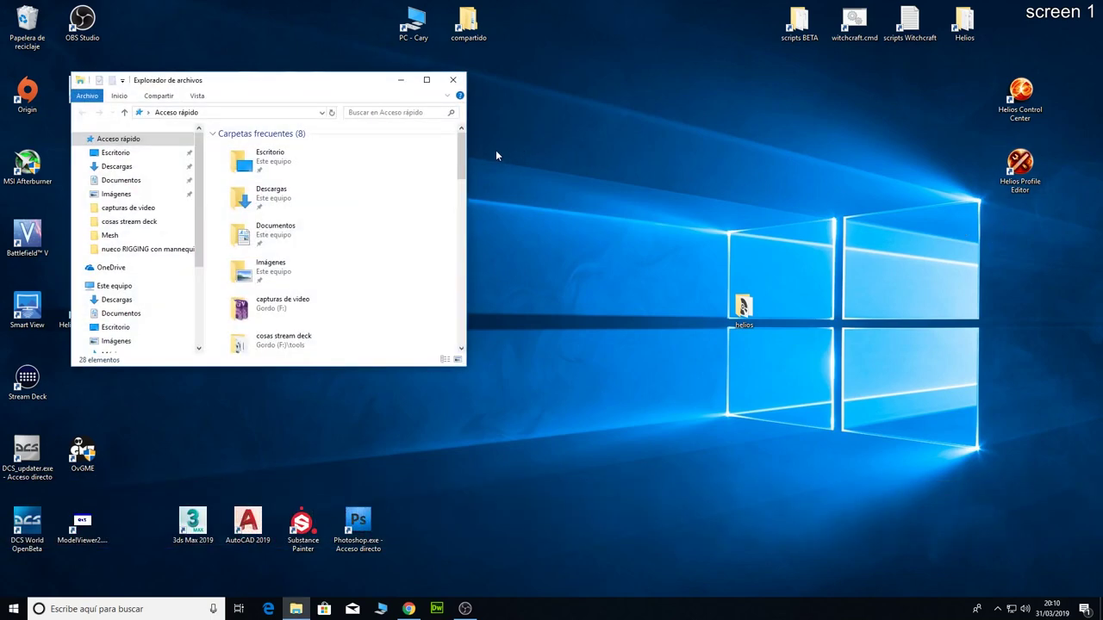
{"action": "left_click", "coordinate": [121, 181]}
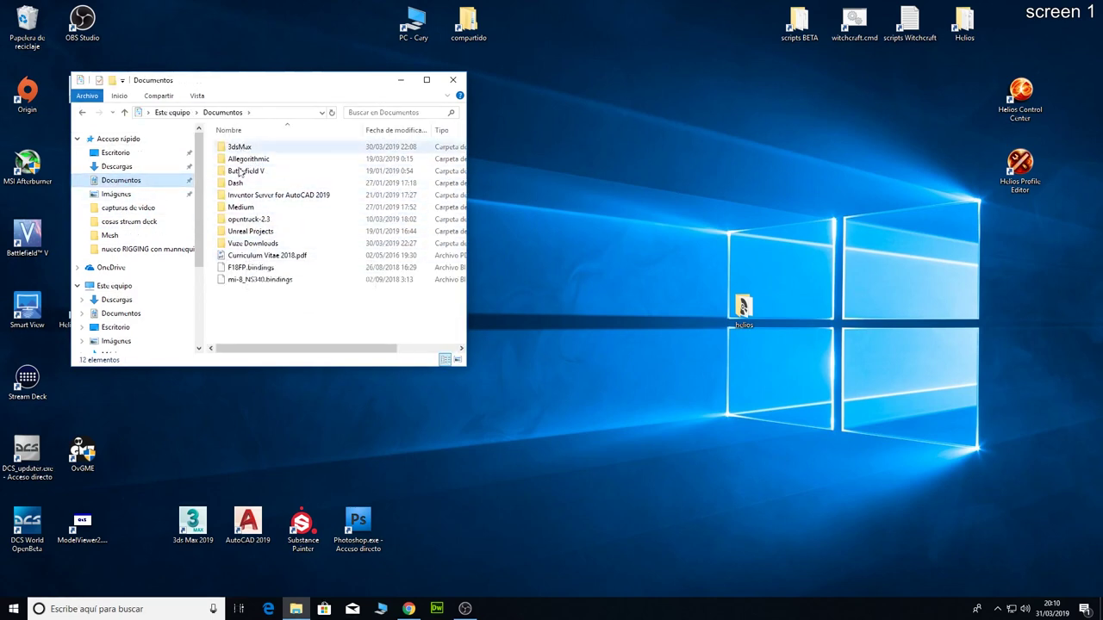
{"action": "left_click", "coordinate": [1023, 170]}
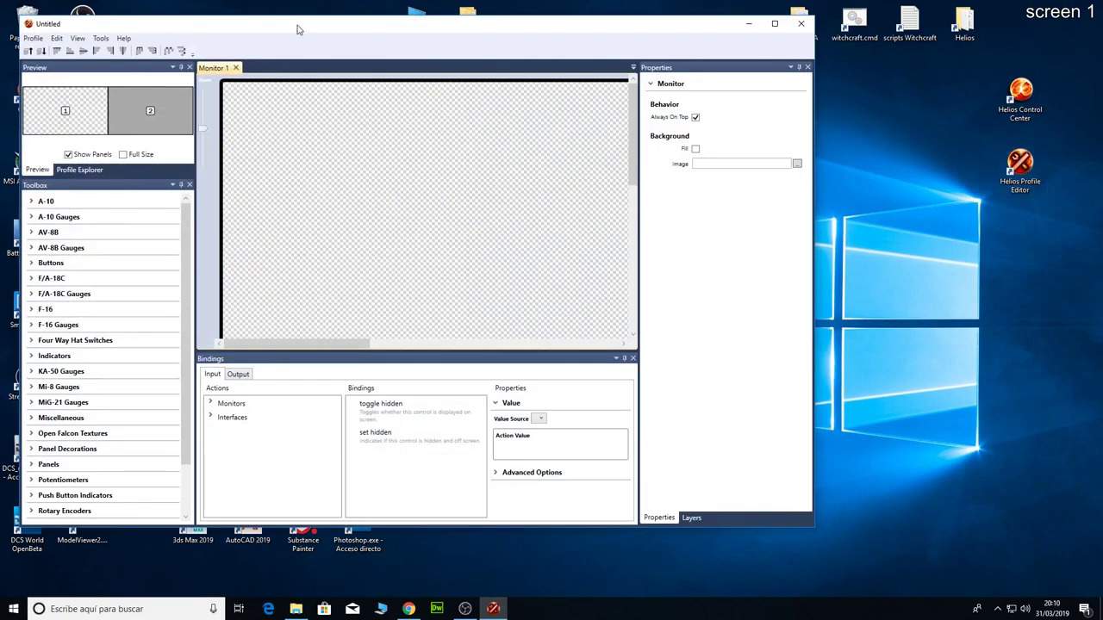
{"action": "left_click_drag", "start_coordinate": [297, 29], "coordinate": [522, 111]}
{"action": "left_click", "coordinate": [999, 98]}
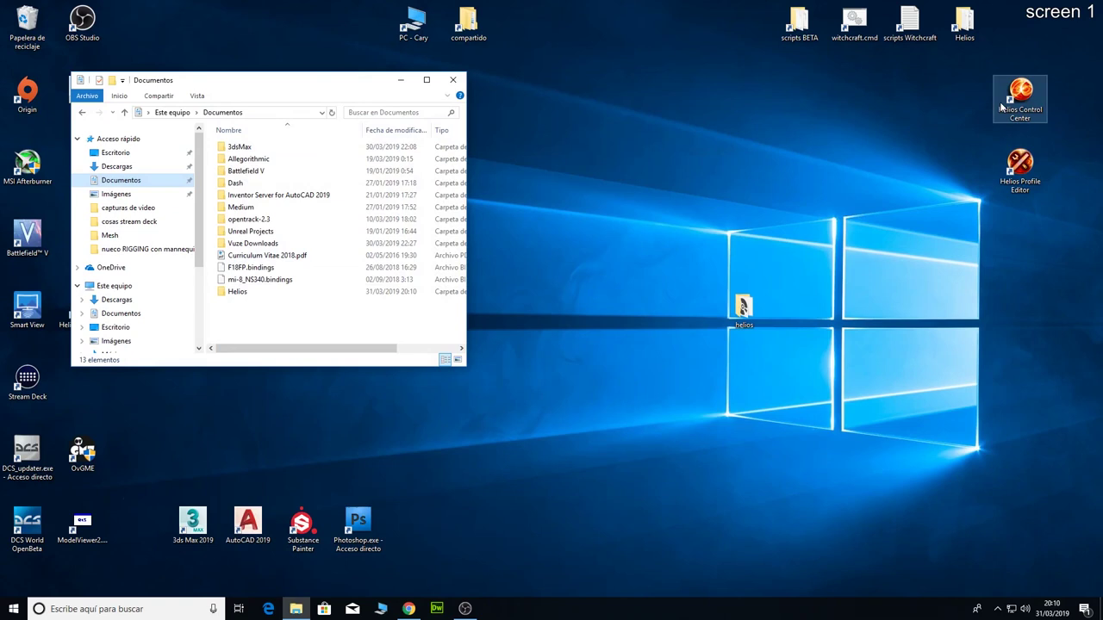
Examine the contents of the Helios folder in Documents and close the folder window.
{"action": "double_click", "coordinate": [238, 292]}
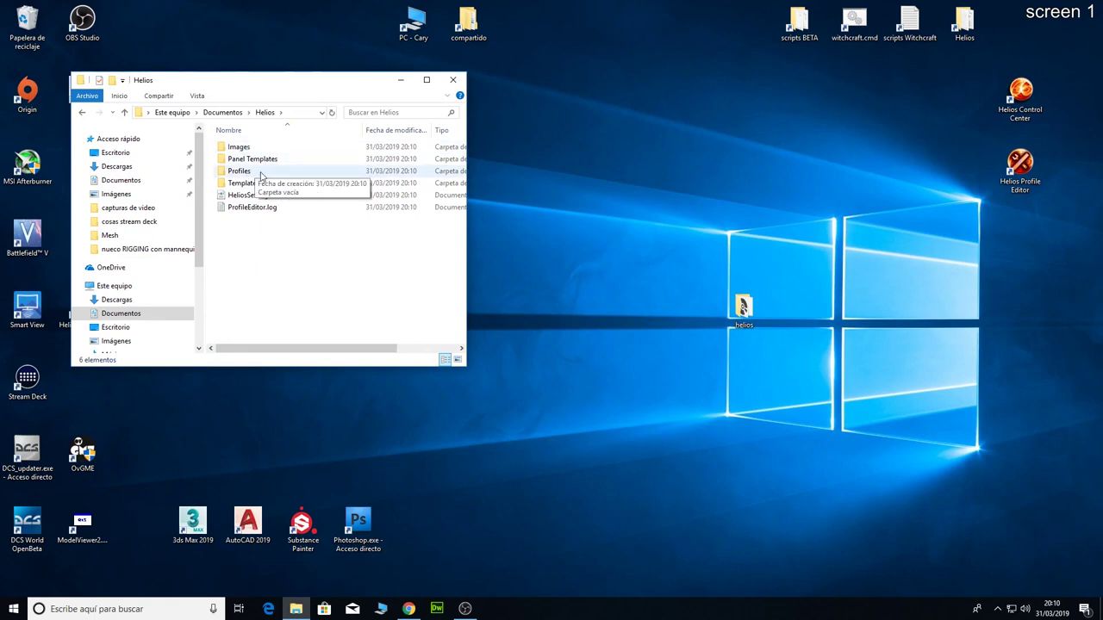
{"action": "left_click_drag", "start_coordinate": [254, 87], "coordinate": [287, 83]}
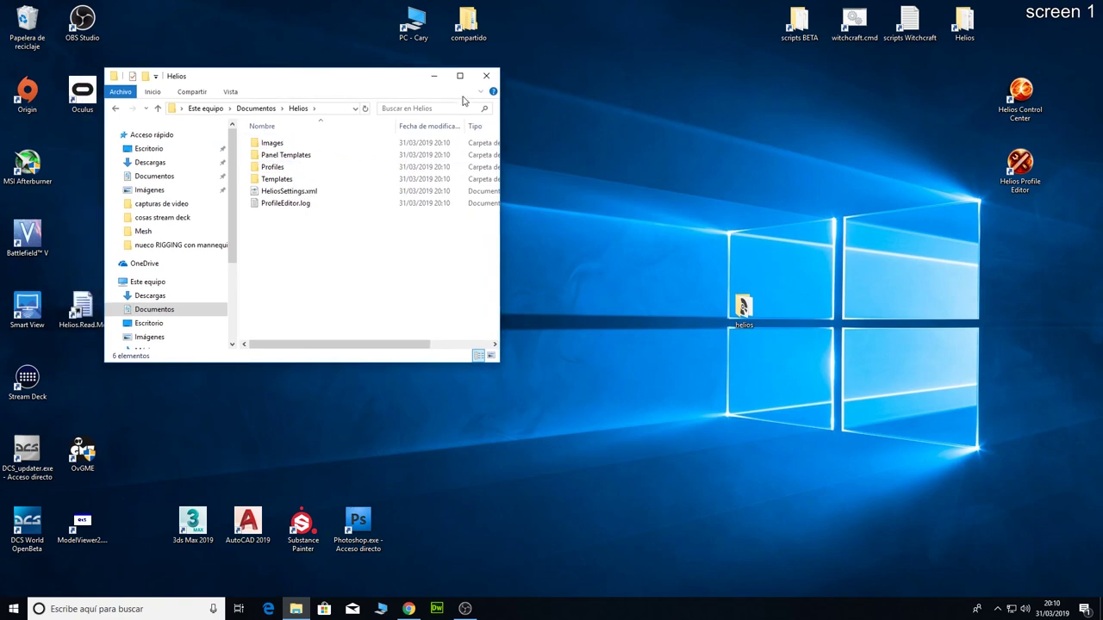
{"action": "left_click", "coordinate": [486, 76]}
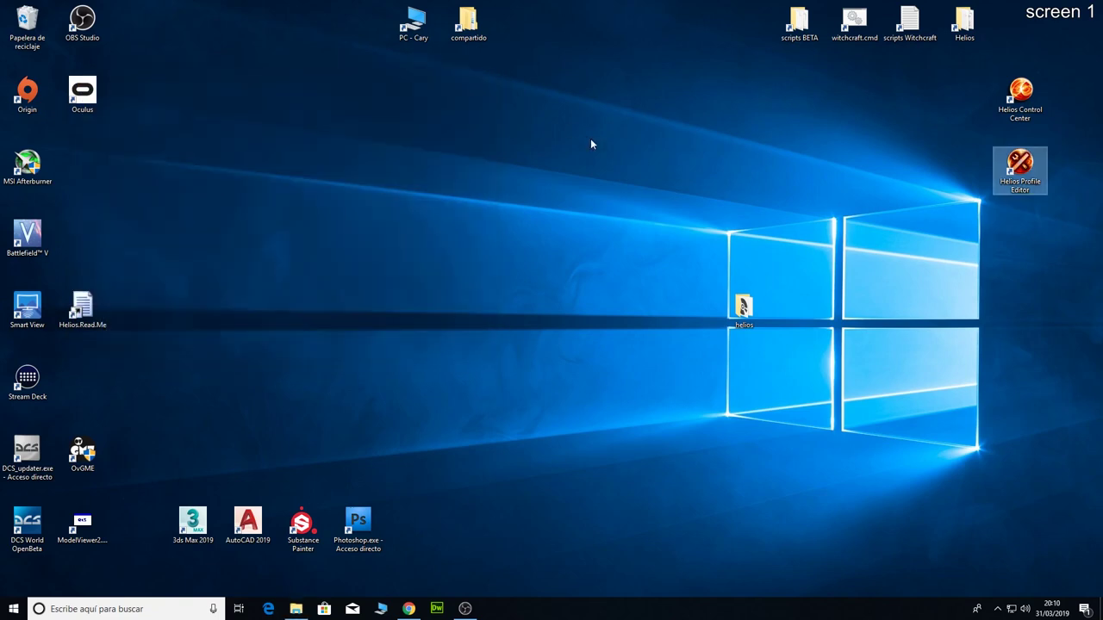
Back in Chrome, download the Capt Zeen F/A-18C beta UPDATE-2 Helios profile from MEGA via the Capt Zeen downloads page and open its RAR archive.
{"action": "left_click", "coordinate": [409, 610]}
{"action": "left_click", "coordinate": [267, 19]}
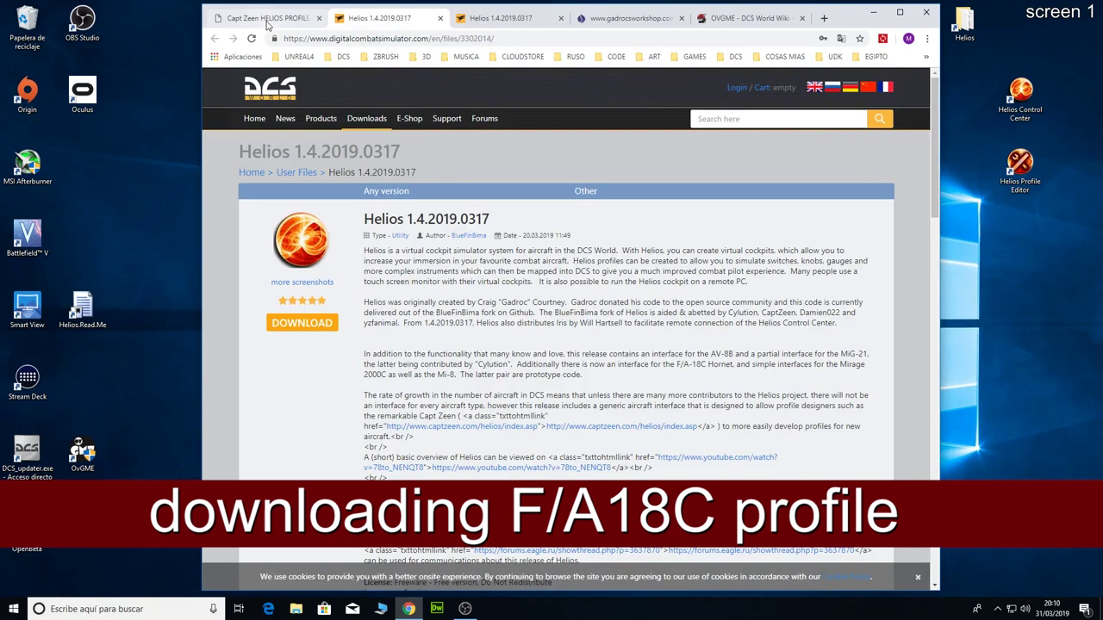
{"action": "scroll", "coordinate": [451, 264], "scroll_direction": "up", "scroll_amount": 4}
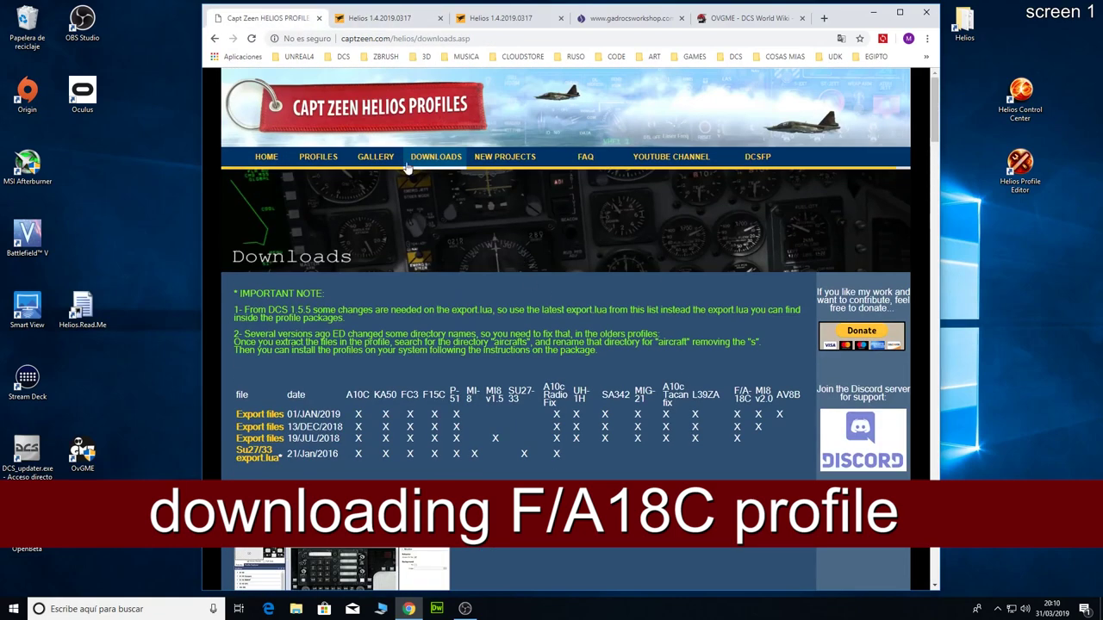
{"action": "scroll", "coordinate": [491, 266], "scroll_direction": "down", "scroll_amount": 1}
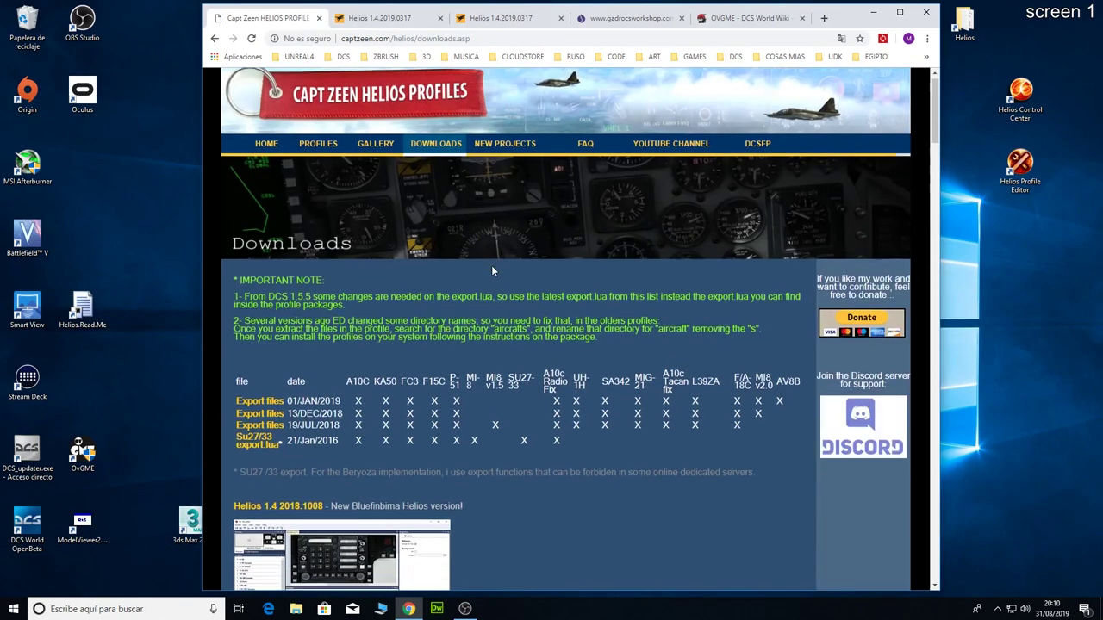
{"action": "scroll", "coordinate": [492, 271], "scroll_direction": "down", "scroll_amount": 10}
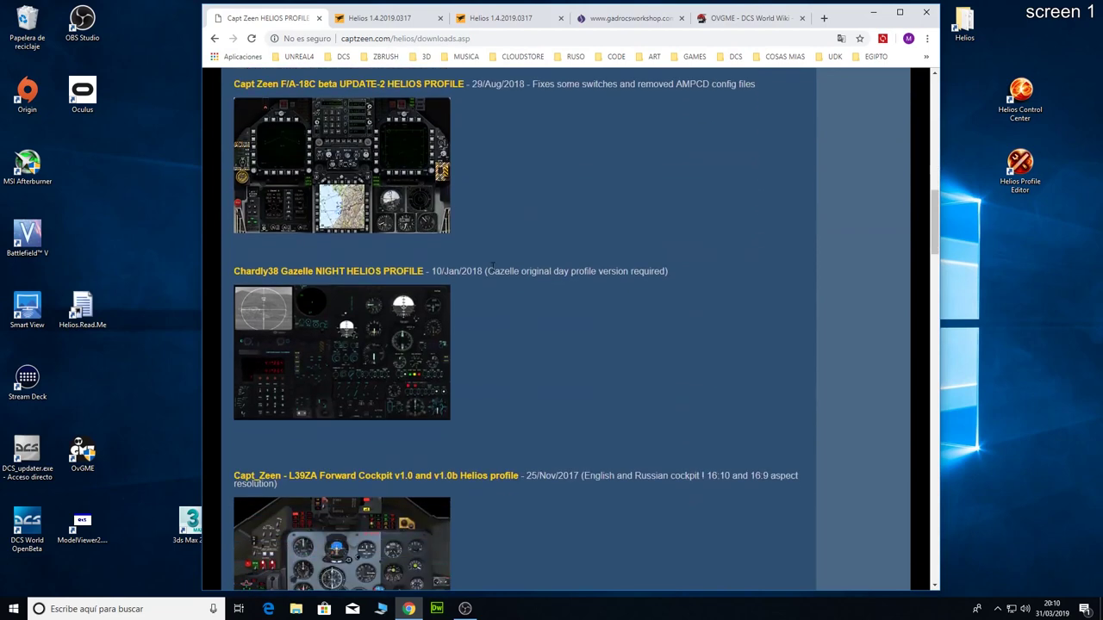
{"action": "scroll", "coordinate": [492, 265], "scroll_direction": "up", "scroll_amount": 3}
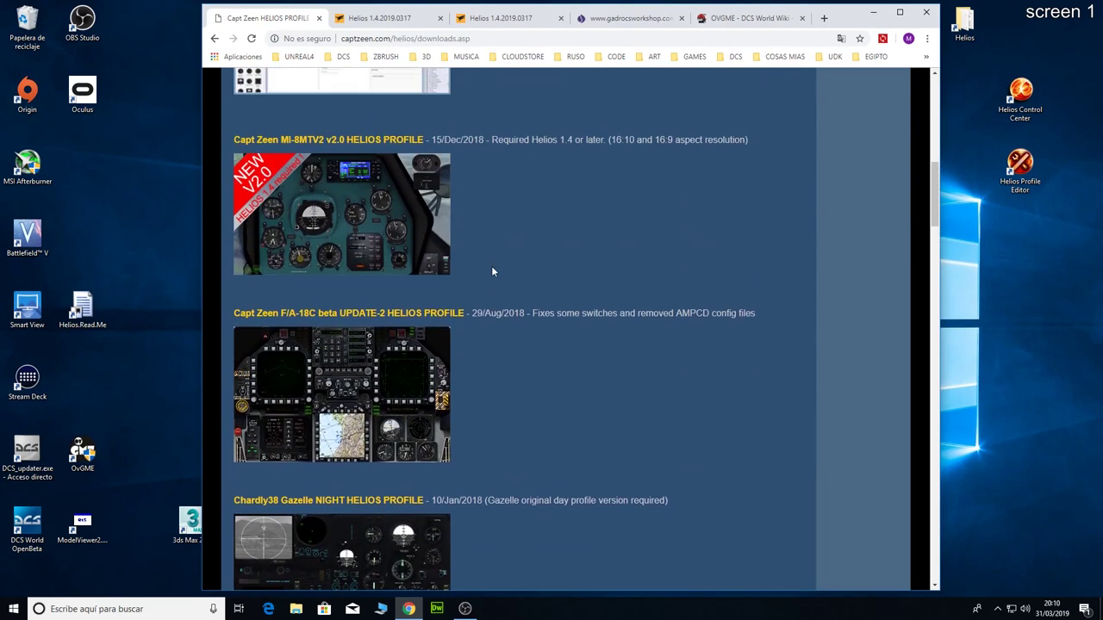
{"action": "left_click", "coordinate": [355, 317]}
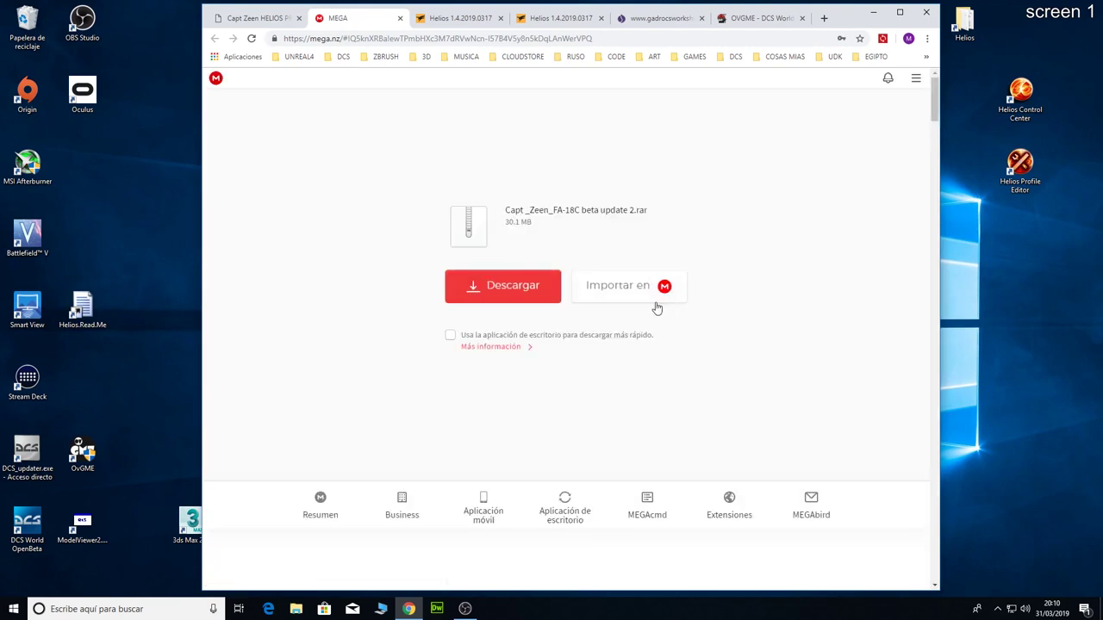
{"action": "left_click", "coordinate": [510, 291]}
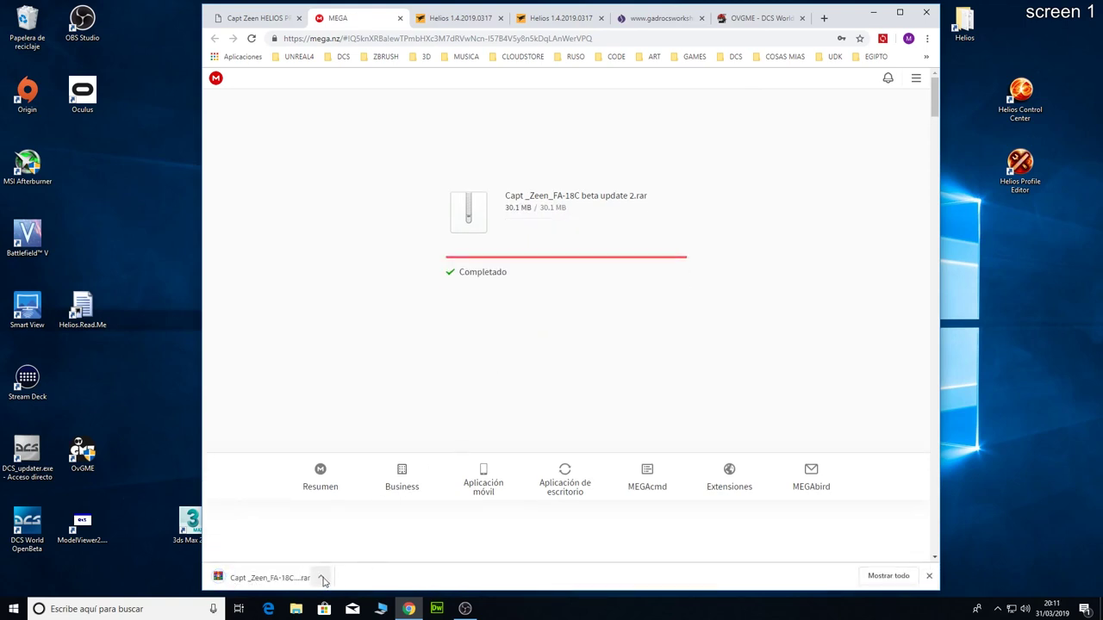
{"action": "left_click", "coordinate": [323, 580]}
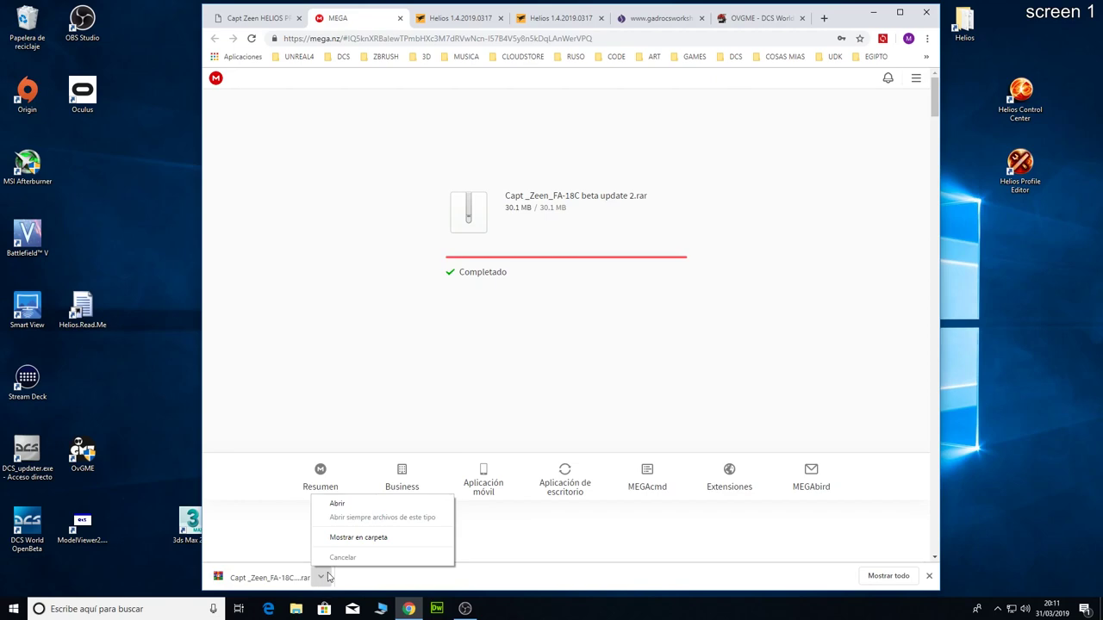
{"action": "left_click", "coordinate": [343, 506]}
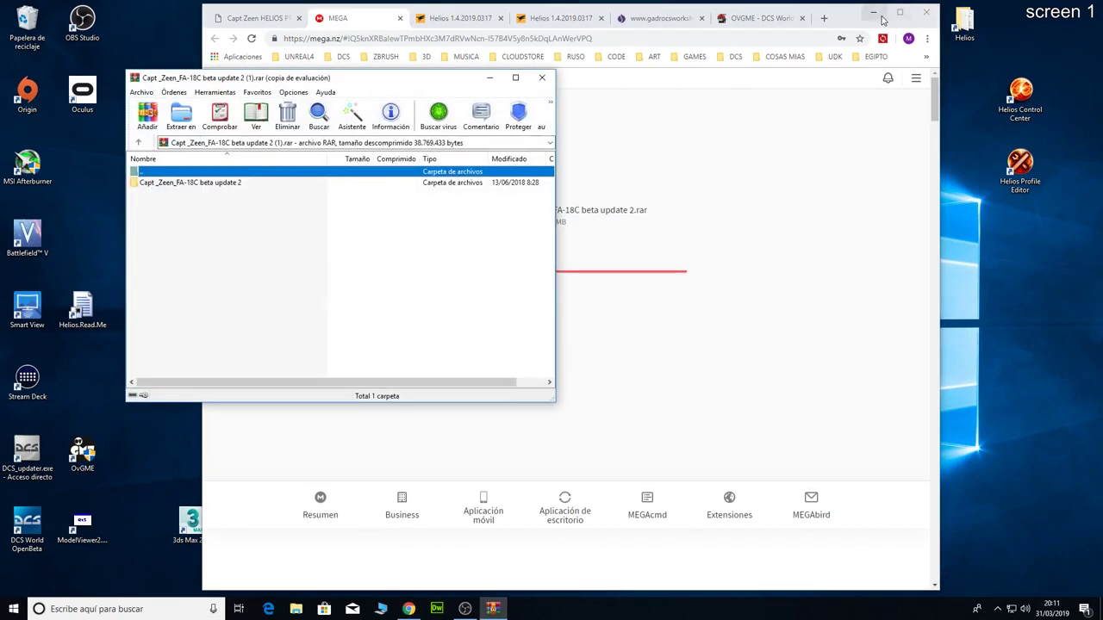
Minimize the browser and create a new desktop folder named F18 beside the open archive window.
{"action": "left_click", "coordinate": [874, 14]}
{"action": "left_click", "coordinate": [429, 197]}
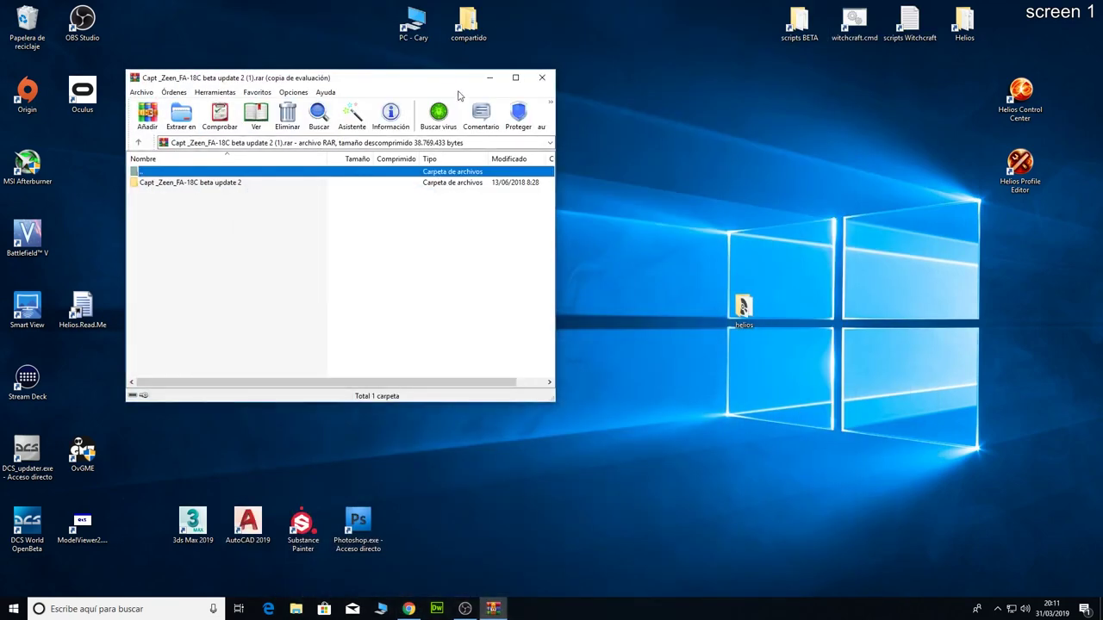
{"action": "left_click_drag", "start_coordinate": [457, 71], "coordinate": [441, 79]}
{"action": "right_click", "coordinate": [786, 371]}
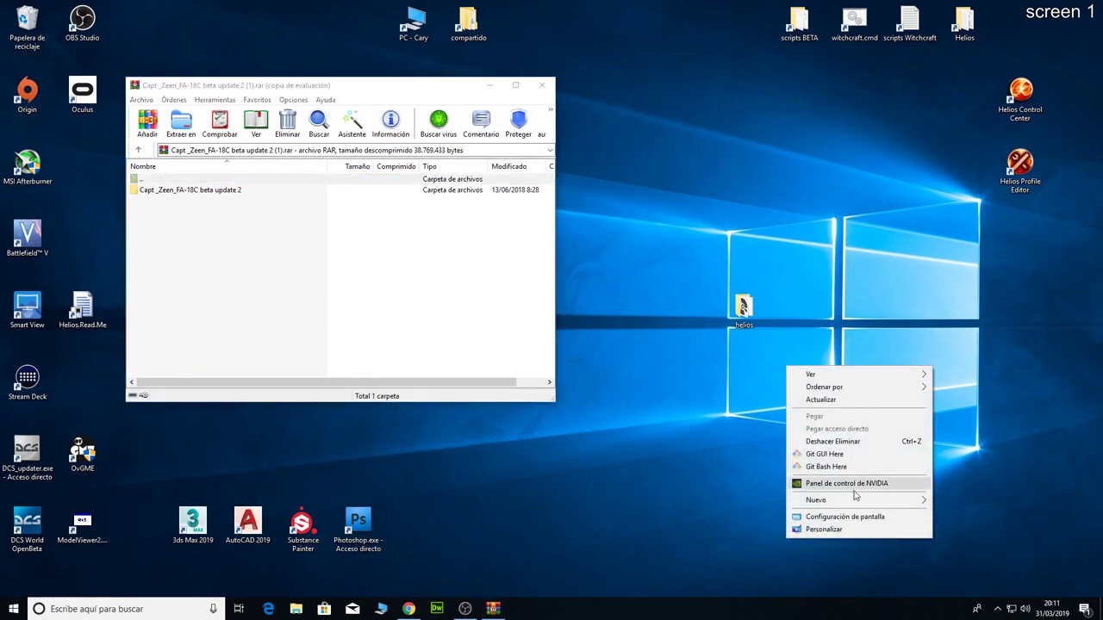
{"action": "mouse_move", "coordinate": [849, 507]}
{"action": "left_click", "coordinate": [960, 502]}
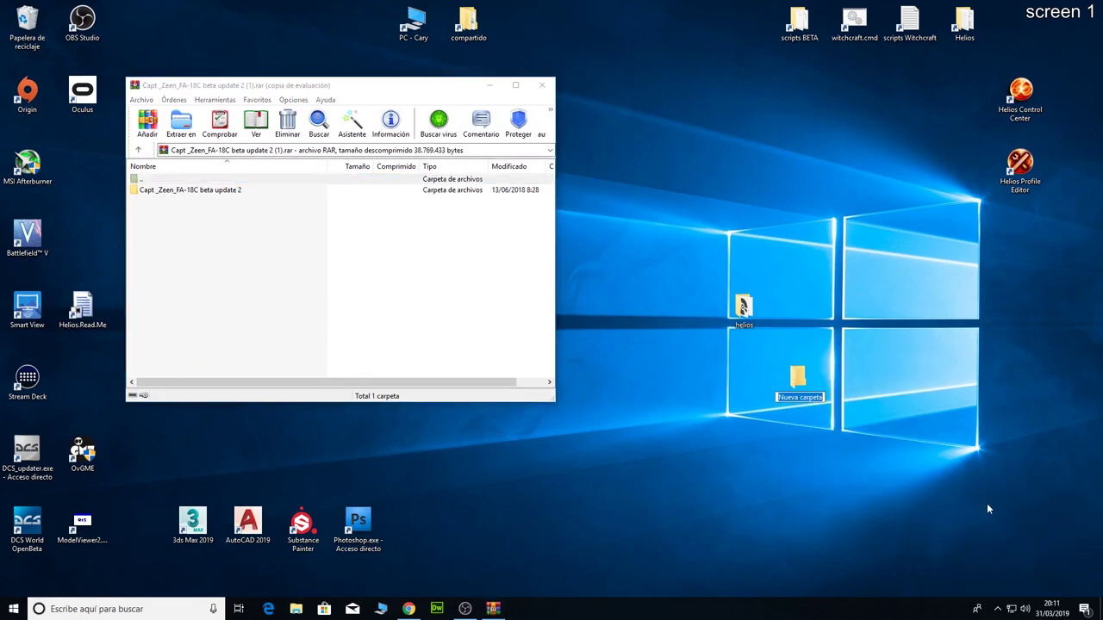
{"action": "key", "text": "Return"}
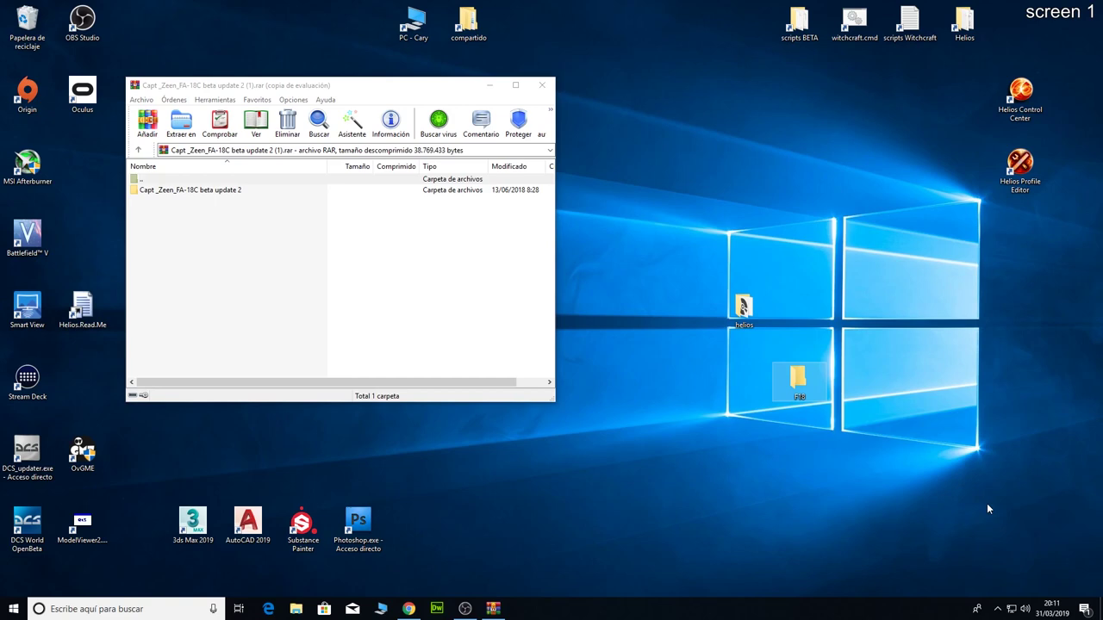
Extract the Helios, Monitor configuration and Scripts folders plus Readme.txt from the archive into the F18 folder, and close the archive.
{"action": "double_click", "coordinate": [799, 382]}
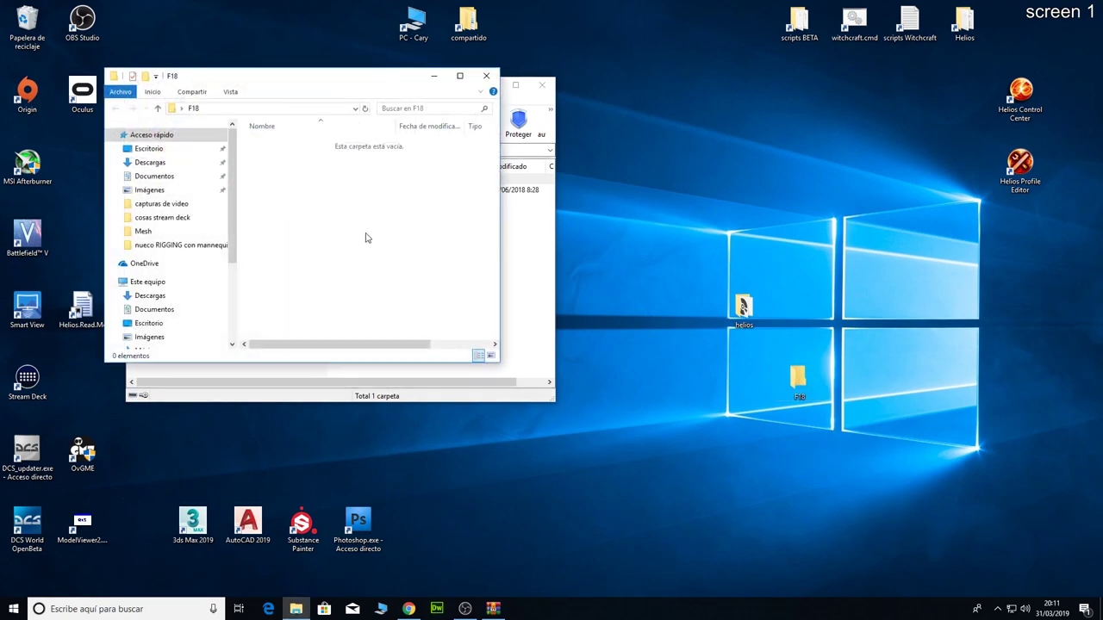
{"action": "left_click_drag", "start_coordinate": [394, 88], "coordinate": [894, 283]}
{"action": "double_click", "coordinate": [211, 191]}
{"action": "left_click_drag", "start_coordinate": [151, 190], "coordinate": [158, 231]}
{"action": "left_click_drag", "start_coordinate": [146, 193], "coordinate": [772, 436]}
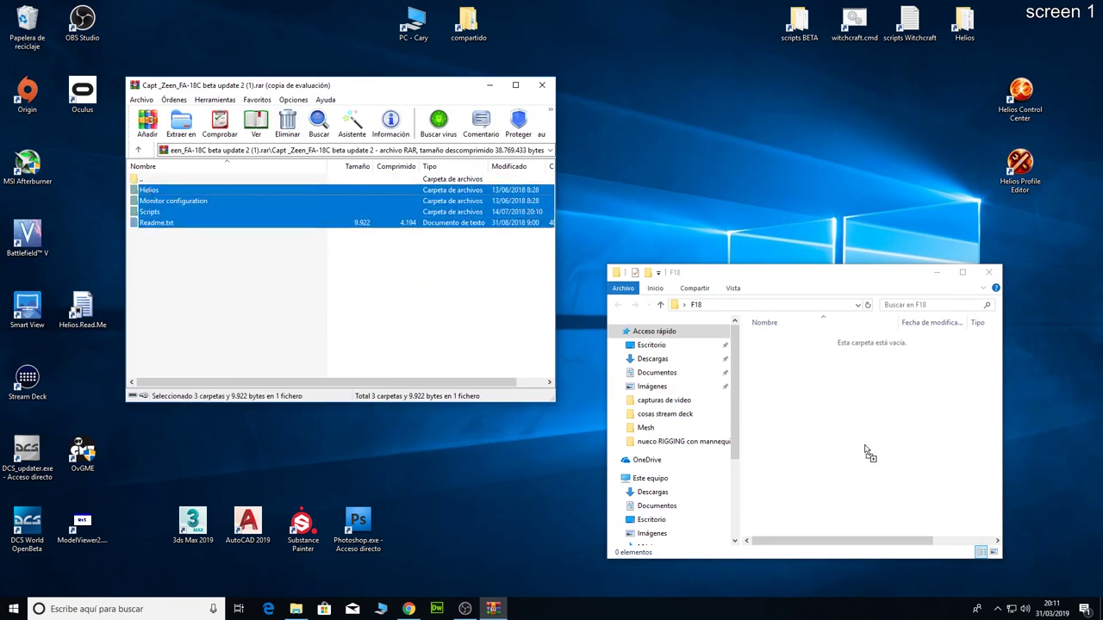
{"action": "left_click_drag", "start_coordinate": [868, 454], "coordinate": [867, 455]}
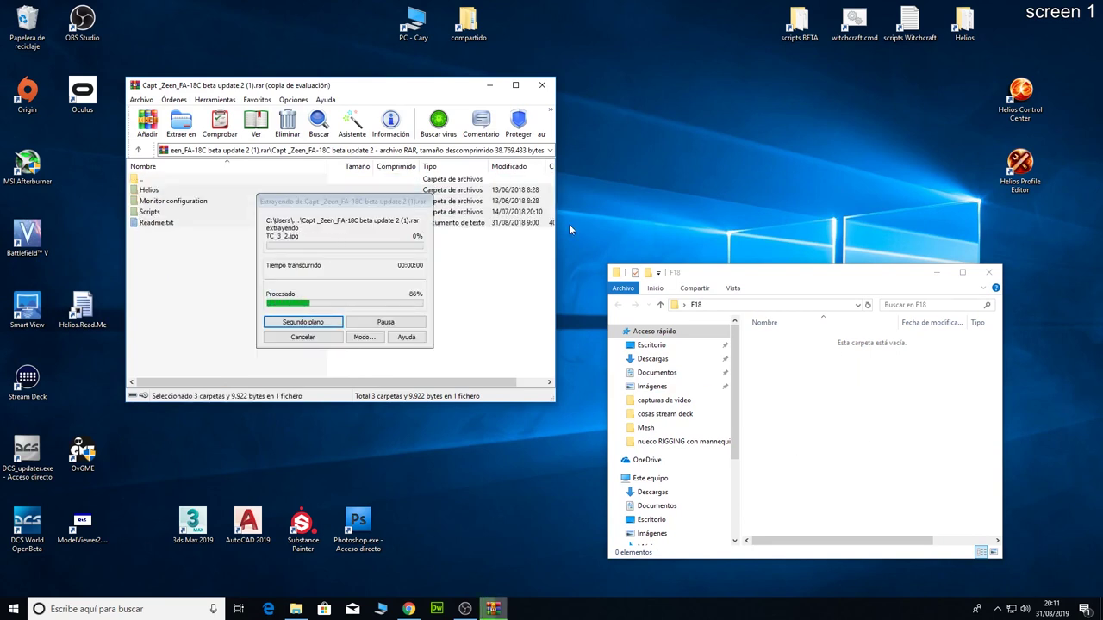
{"action": "left_click", "coordinate": [541, 84]}
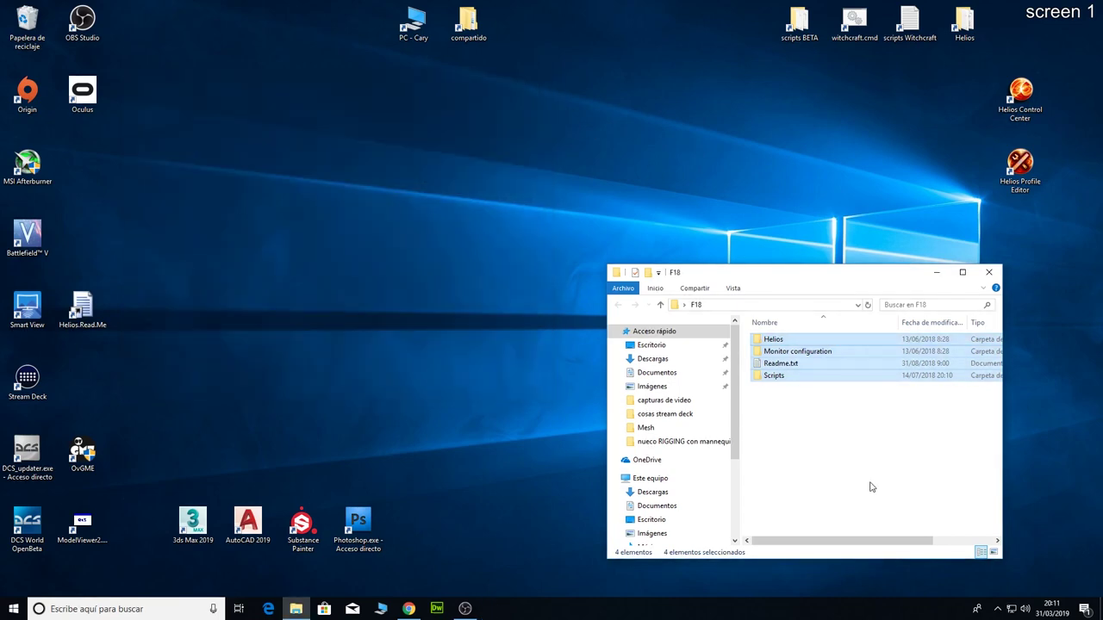
{"action": "left_click", "coordinate": [871, 487]}
{"action": "left_click_drag", "start_coordinate": [838, 269], "coordinate": [900, 221]}
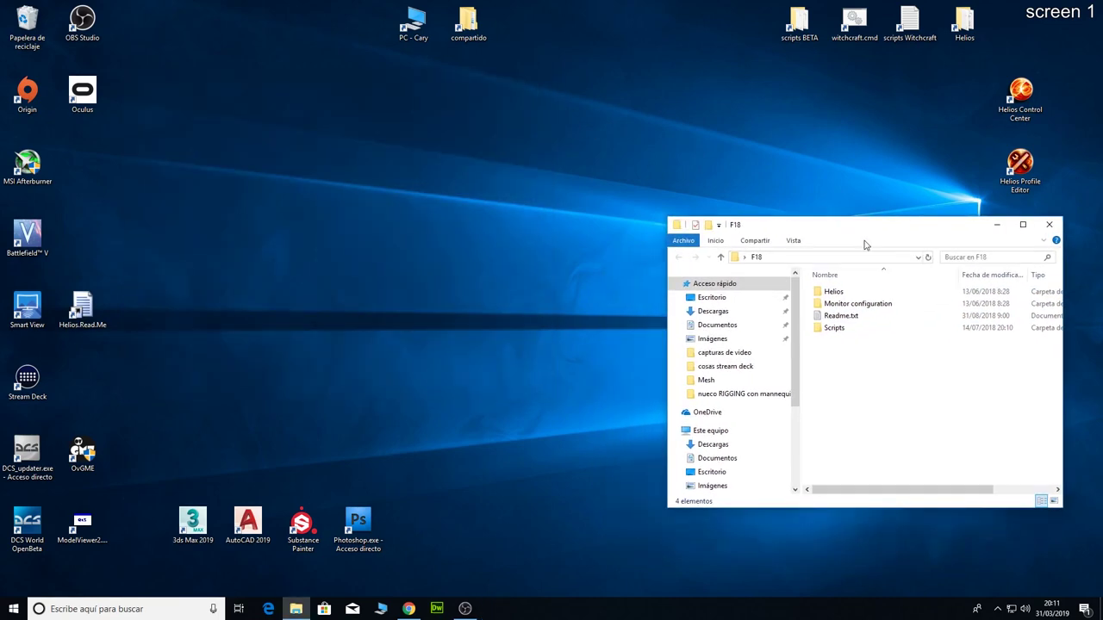
Open the Helios folder in Documents in a second File Explorer window placed beside the F18 window.
{"action": "left_click", "coordinate": [270, 403]}
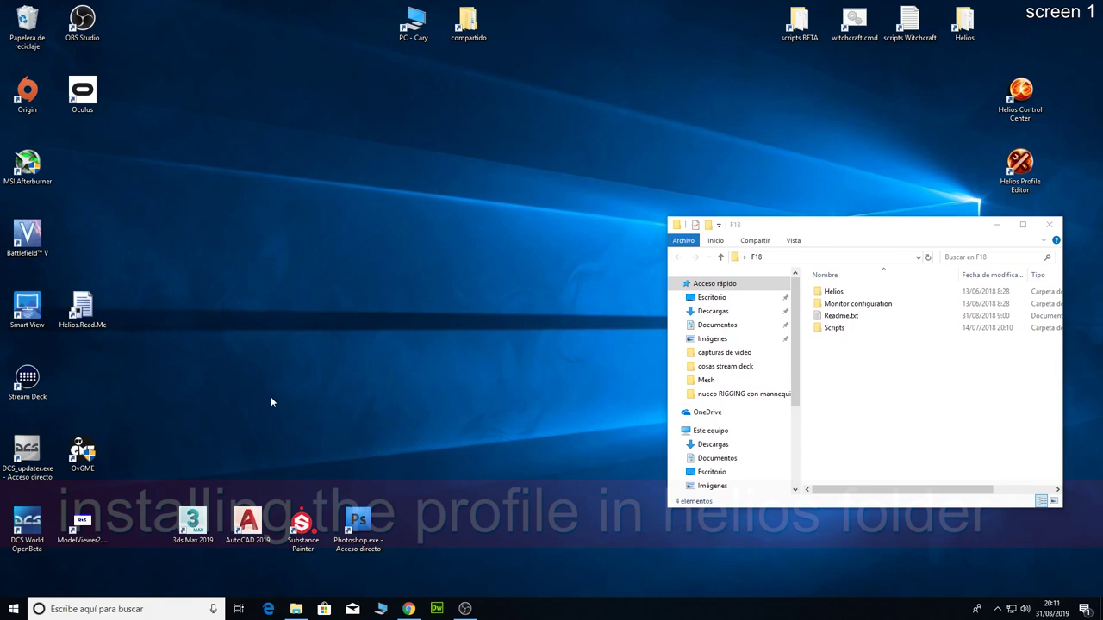
{"action": "key", "text": "super+e"}
{"action": "left_click_drag", "start_coordinate": [932, 235], "coordinate": [376, 87]}
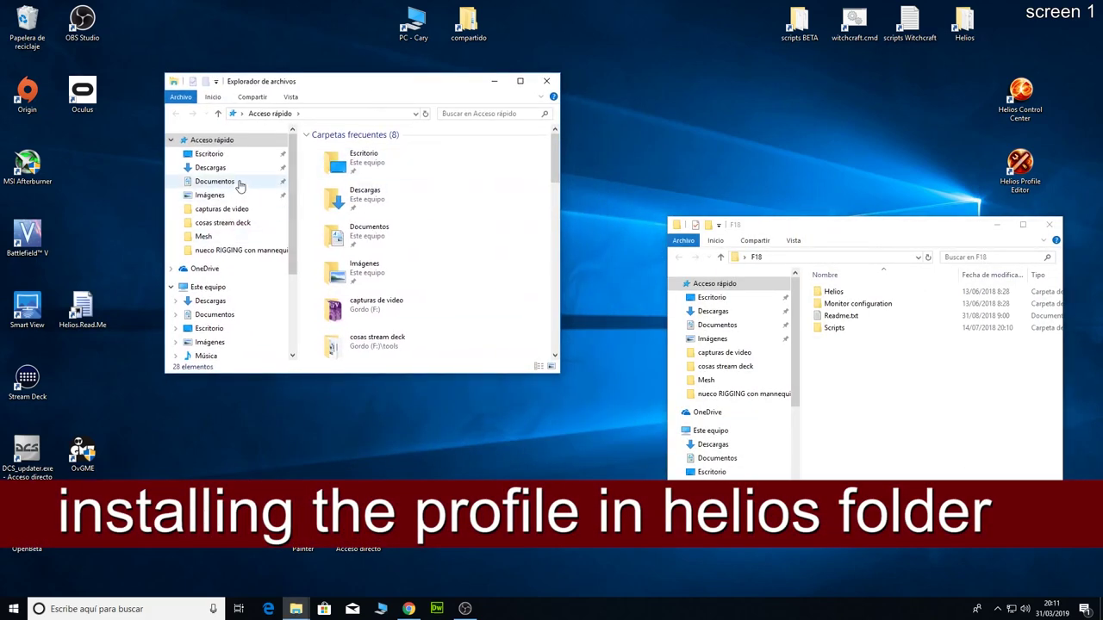
{"action": "left_click", "coordinate": [215, 316]}
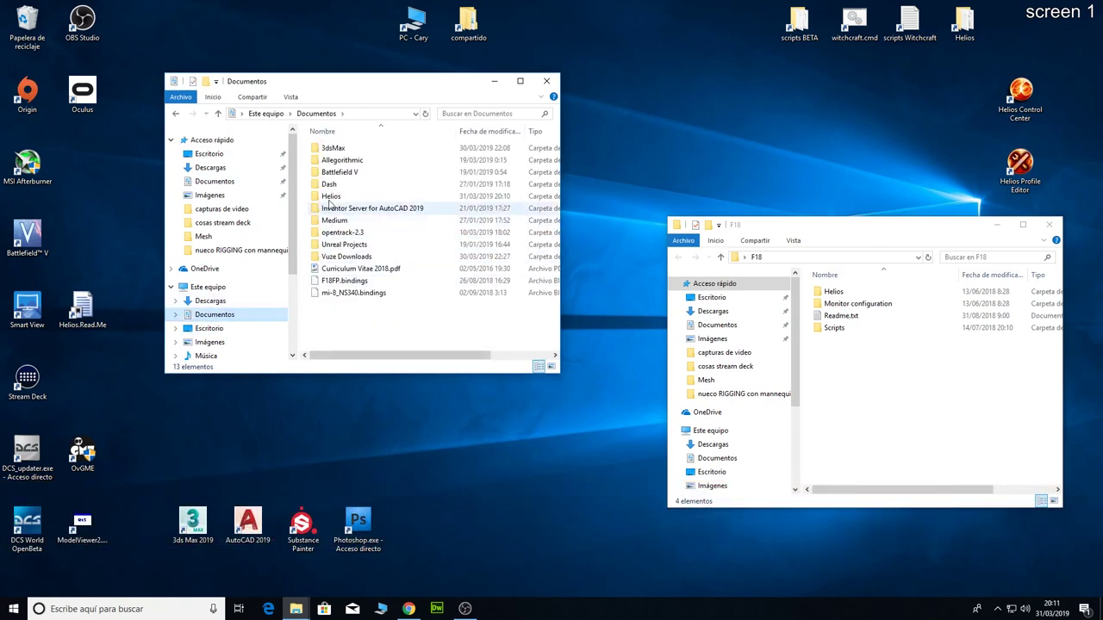
{"action": "left_click", "coordinate": [331, 197]}
{"action": "double_click", "coordinate": [331, 197]}
{"action": "left_click_drag", "start_coordinate": [384, 86], "coordinate": [337, 89]}
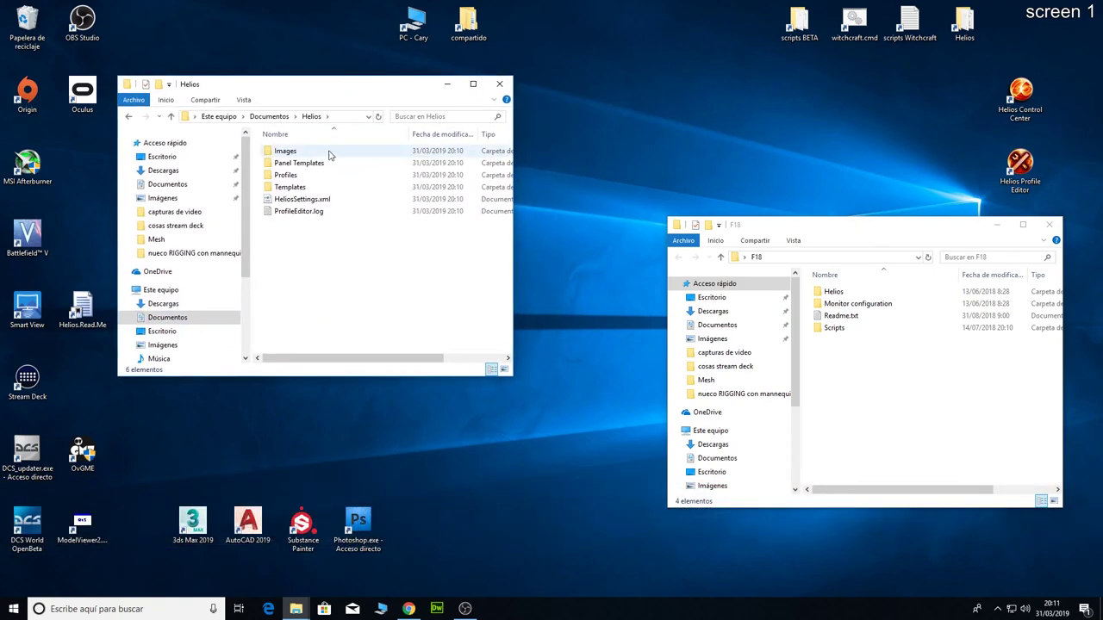
Move the Images and Profiles folders from the F18 folder's Helios subfolder into the Helios folder in Documents.
{"action": "double_click", "coordinate": [834, 294]}
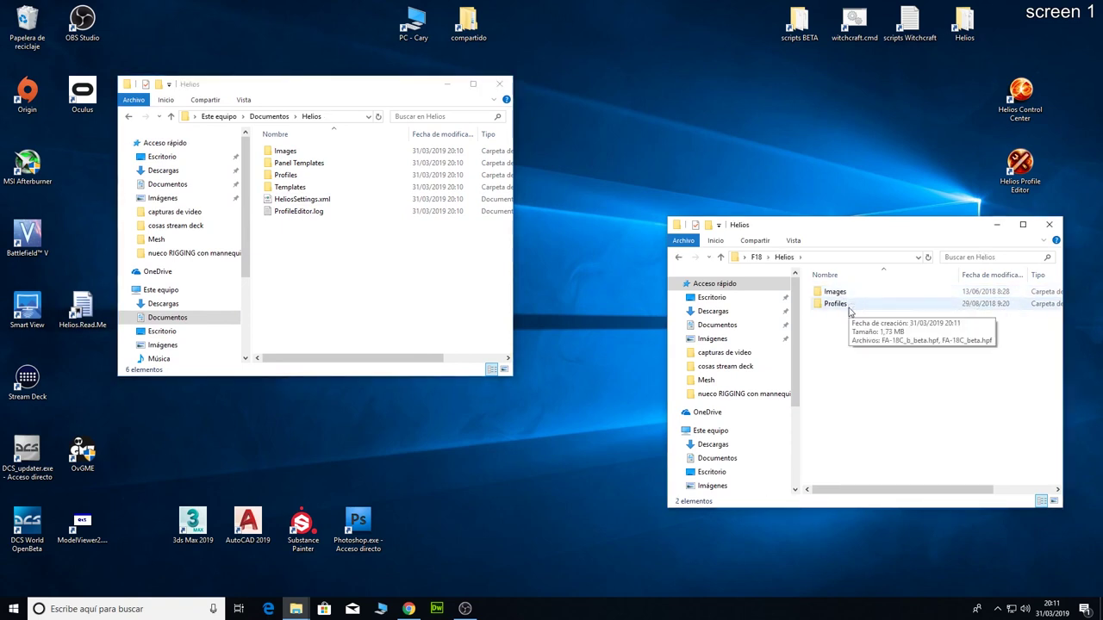
{"action": "left_click_drag", "start_coordinate": [859, 330], "coordinate": [421, 293]}
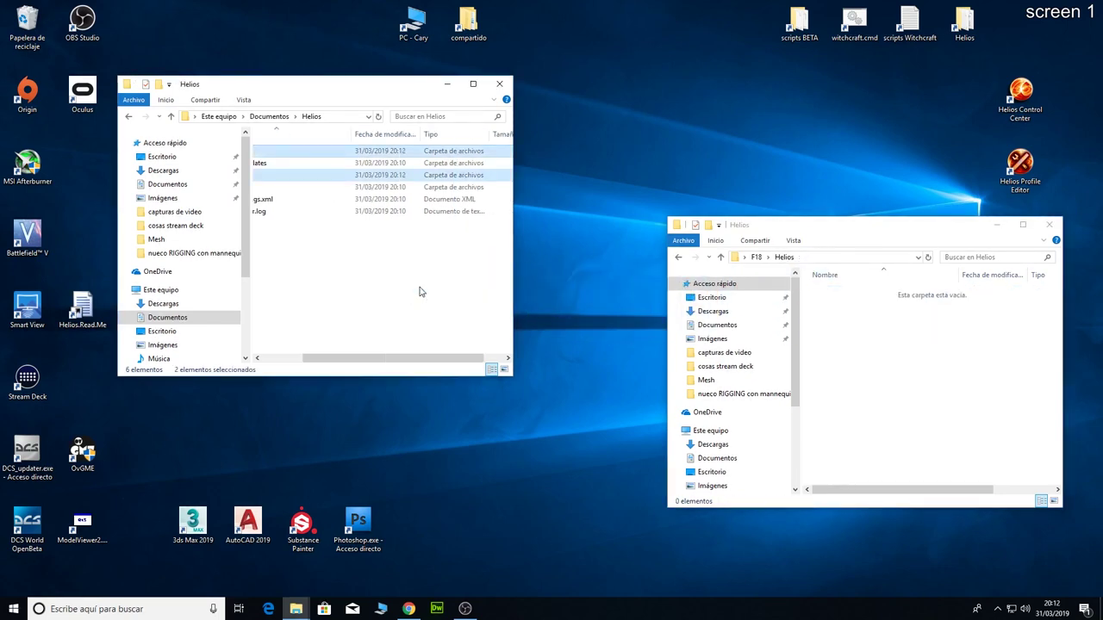
{"action": "left_click_drag", "start_coordinate": [460, 358], "coordinate": [307, 359]}
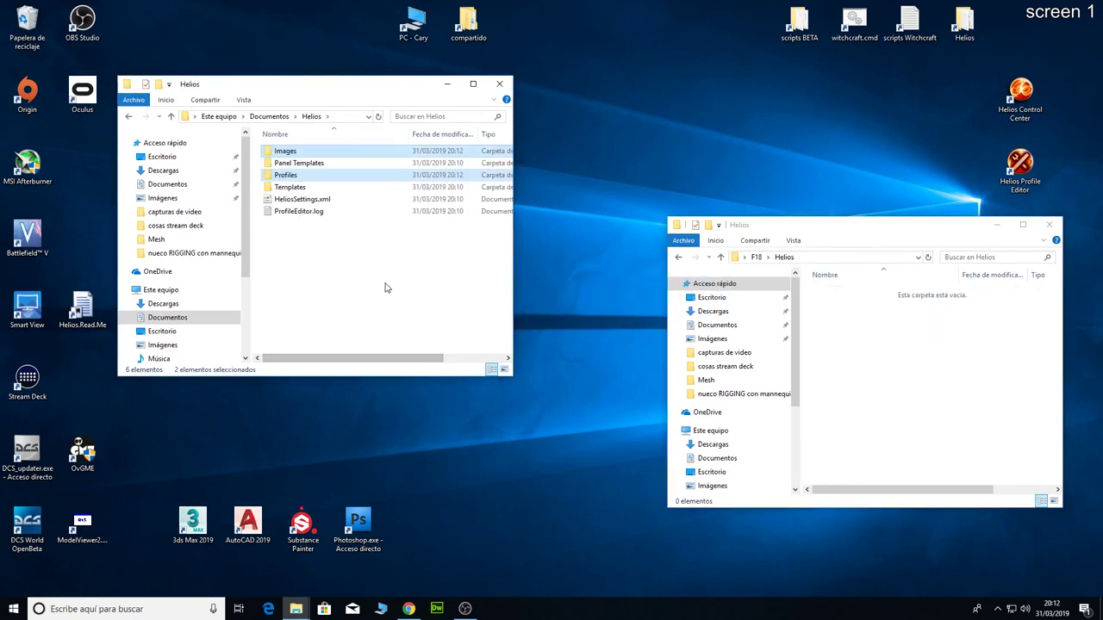
Check the contents of the Profiles and Images folders in Documents\Helios and close the folder windows.
{"action": "left_click", "coordinate": [293, 179]}
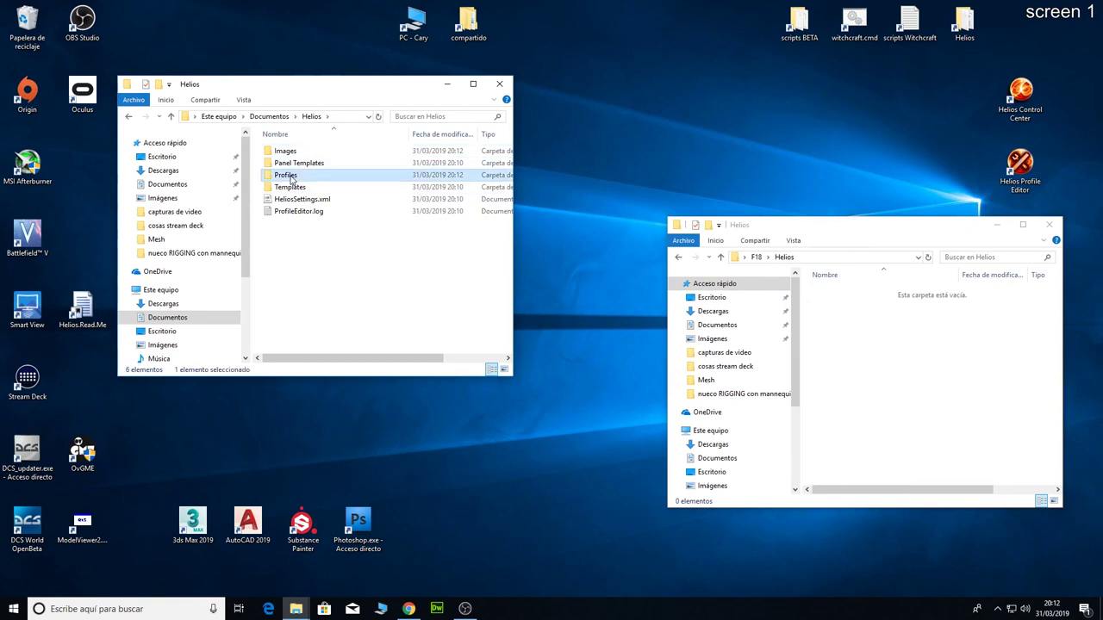
{"action": "double_click", "coordinate": [293, 178]}
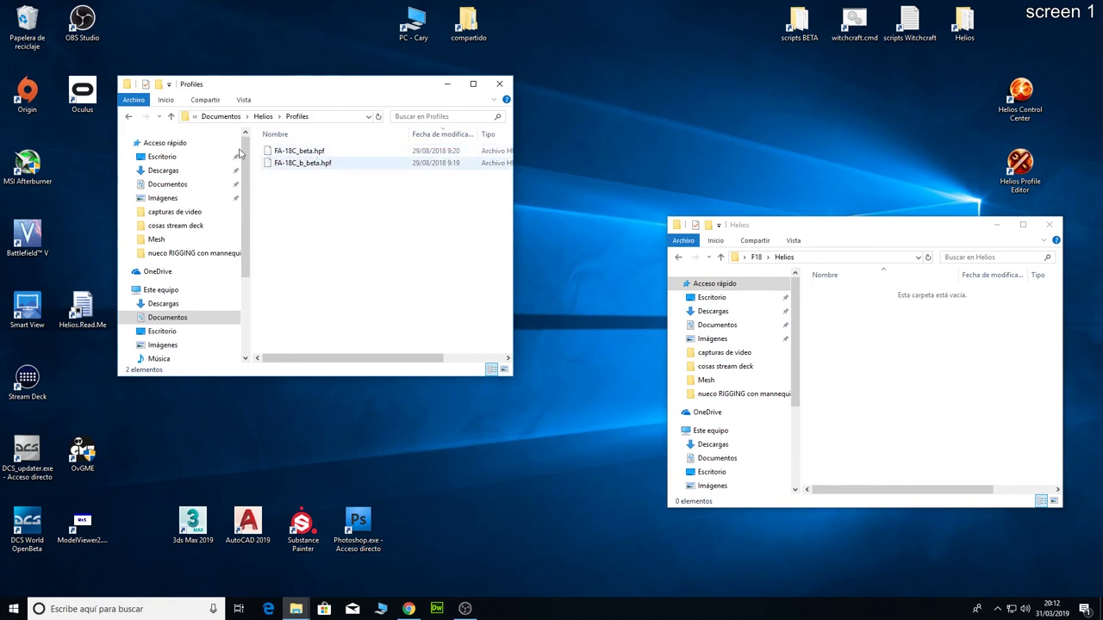
{"action": "left_click", "coordinate": [129, 116]}
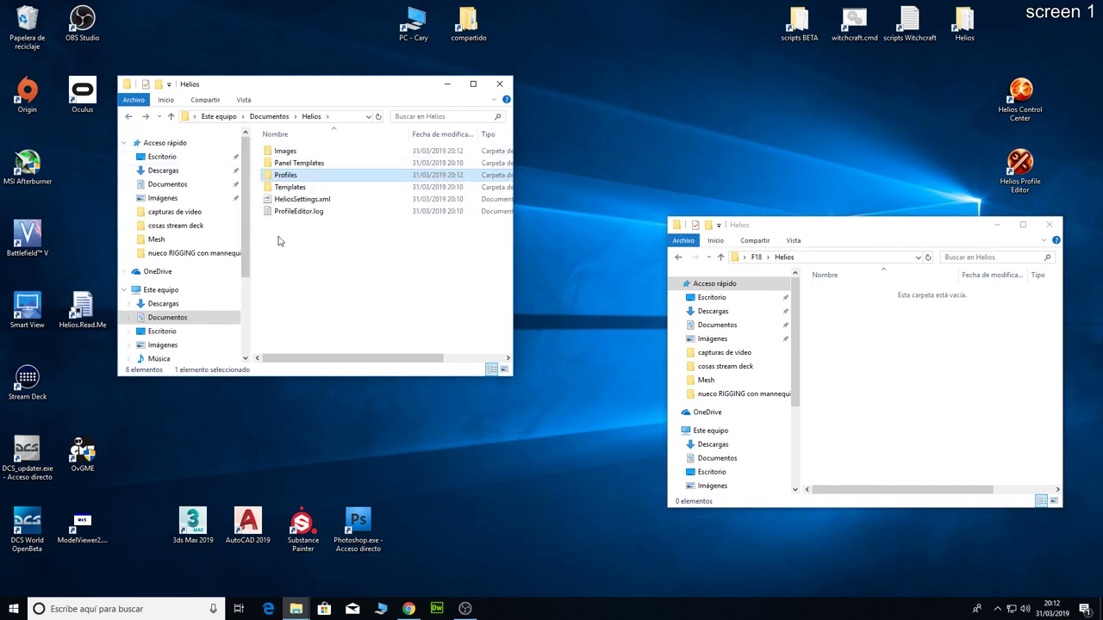
{"action": "double_click", "coordinate": [285, 152]}
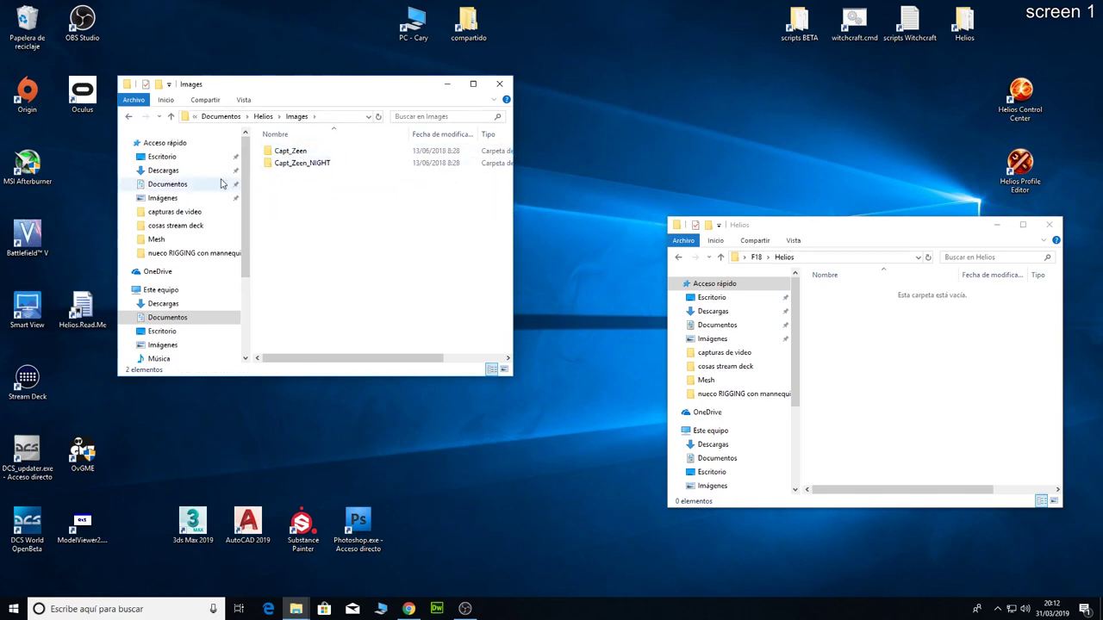
{"action": "left_click", "coordinate": [129, 116]}
{"action": "left_click", "coordinate": [128, 116]}
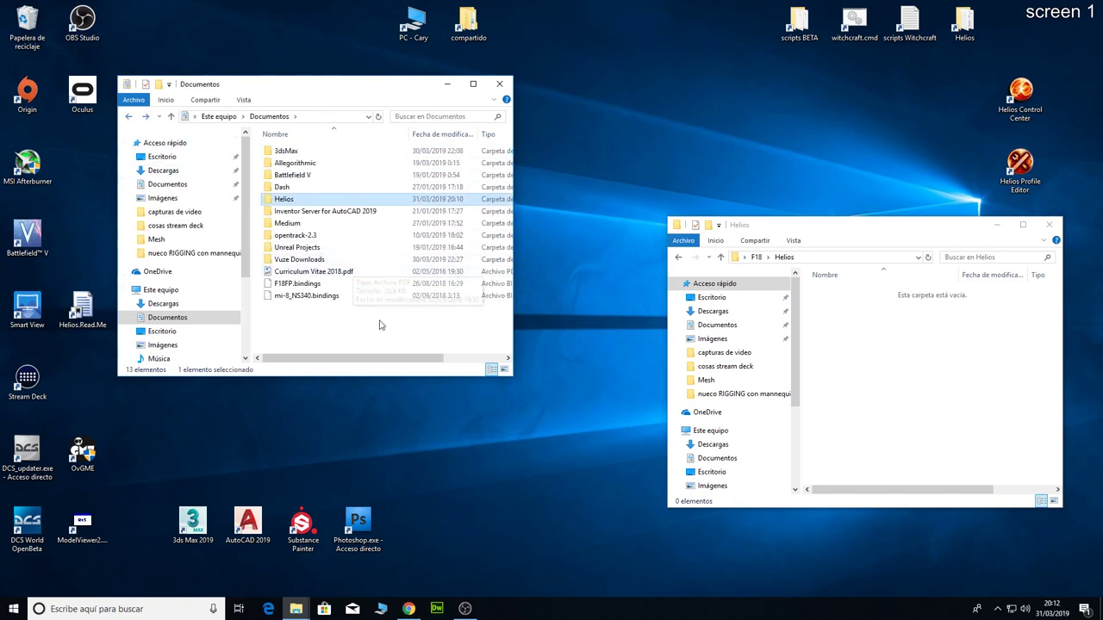
{"action": "left_click", "coordinate": [499, 83]}
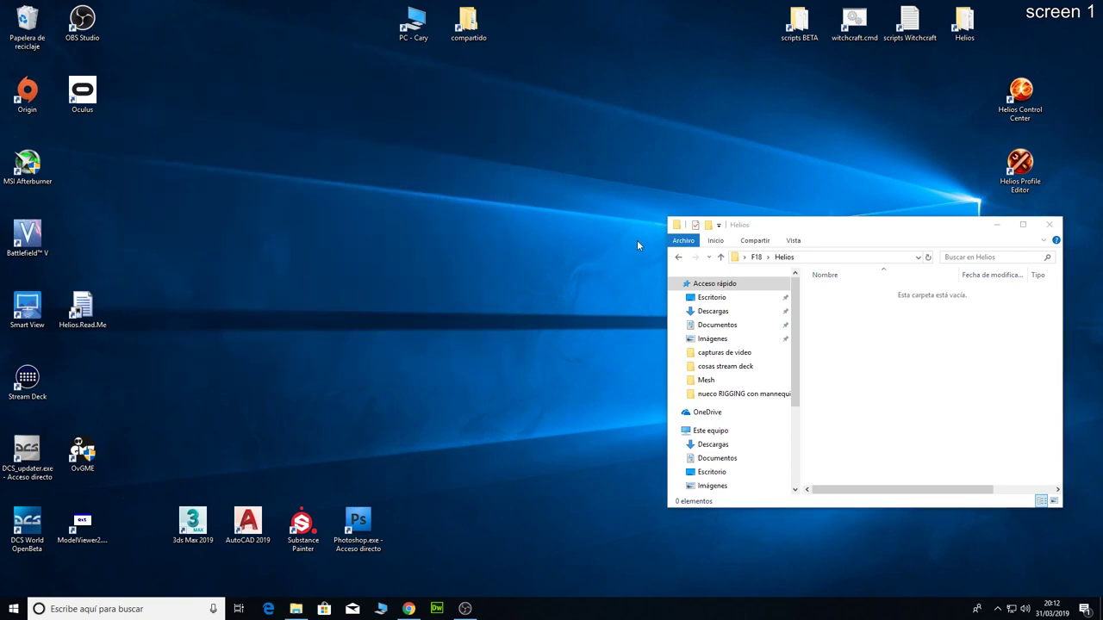
{"action": "left_click_drag", "start_coordinate": [886, 226], "coordinate": [854, 288]}
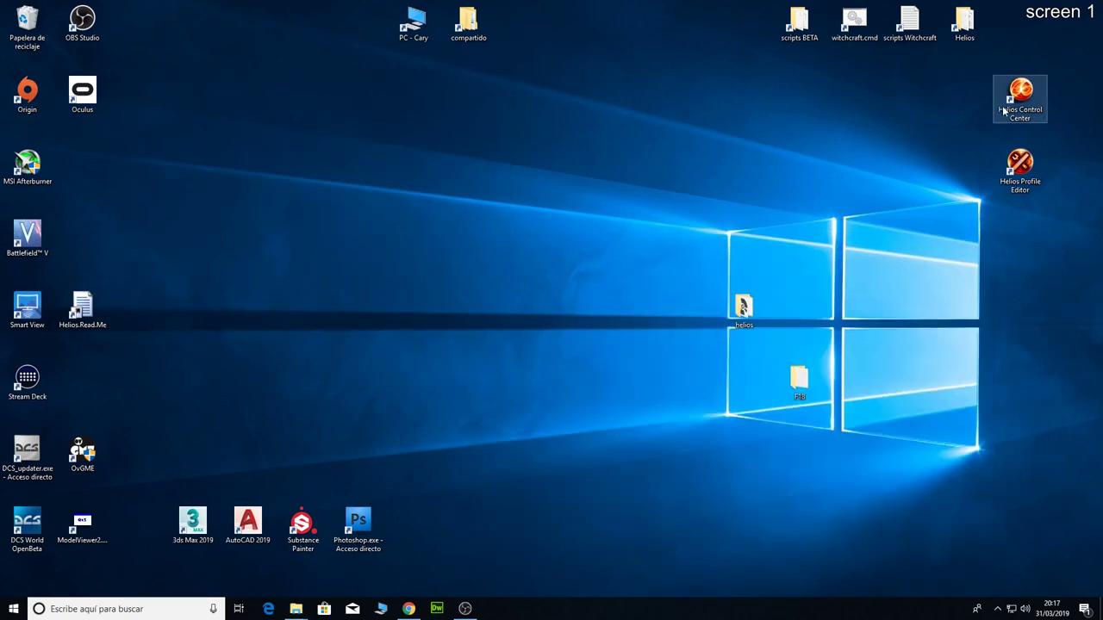
Launch Helios Control Center, try to start the FA-18C_b_beta profile, and switch the Control Center off.
{"action": "double_click", "coordinate": [1022, 91]}
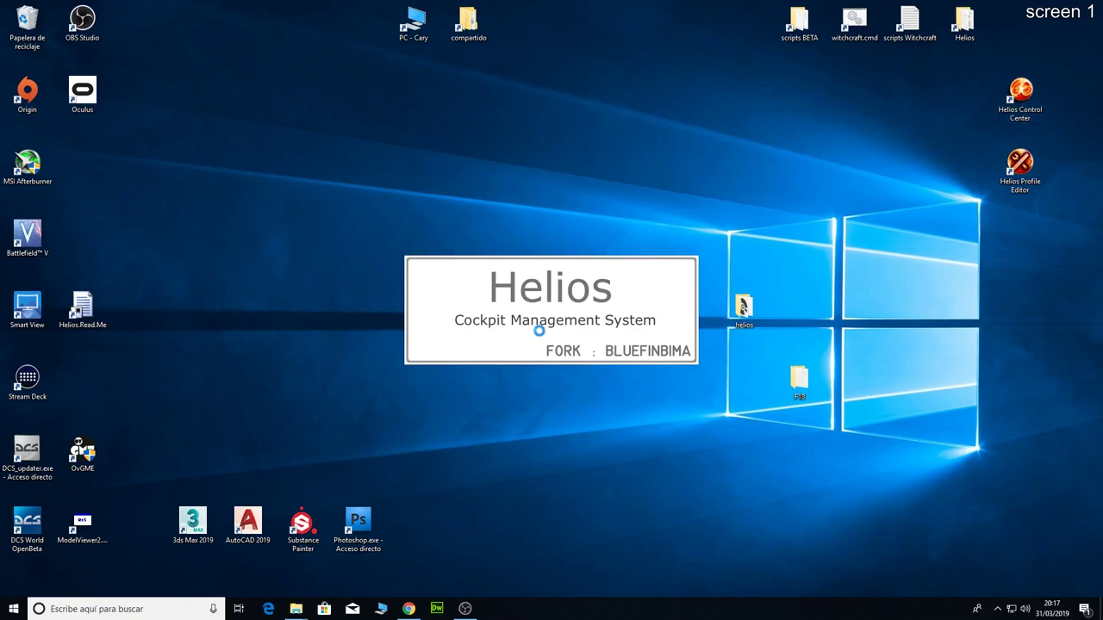
{"action": "left_click_drag", "start_coordinate": [244, 142], "coordinate": [545, 161]}
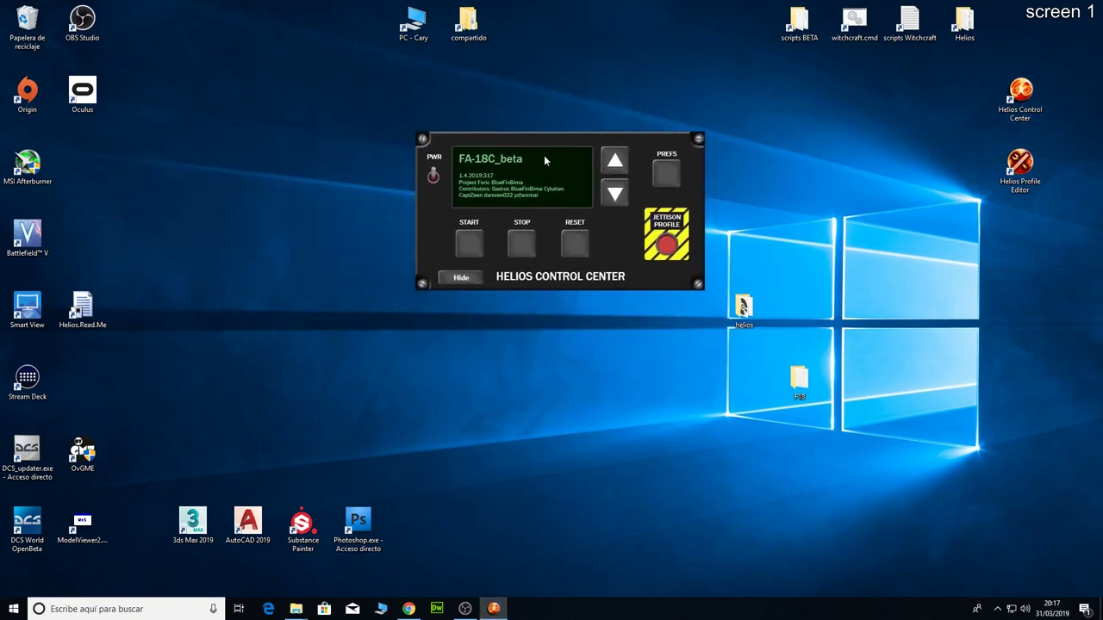
{"action": "left_click", "coordinate": [614, 195]}
{"action": "left_click", "coordinate": [470, 247]}
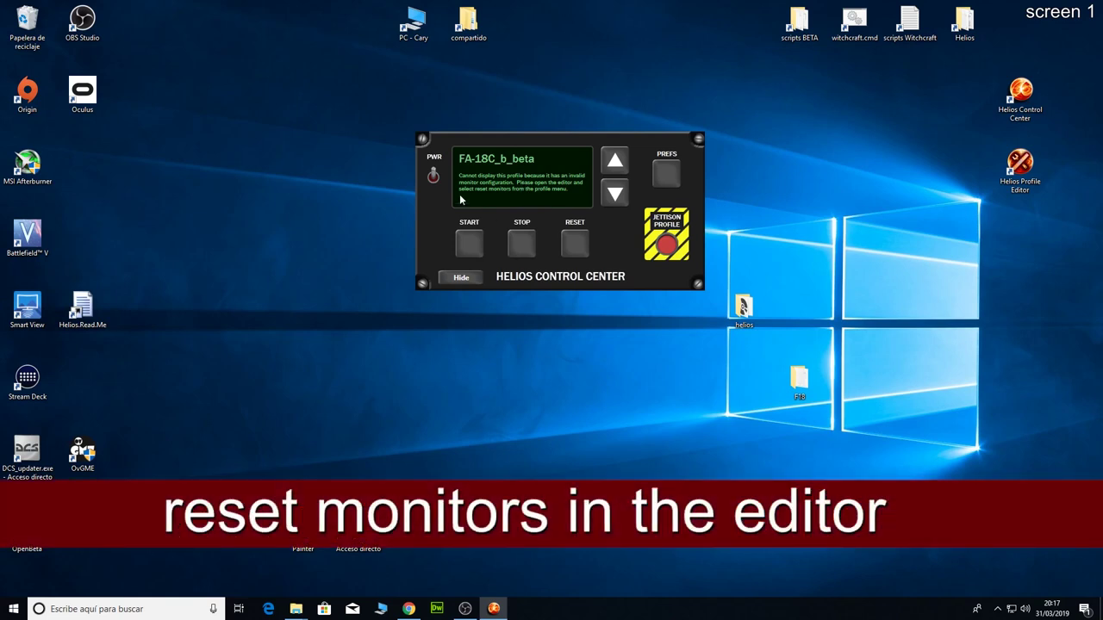
{"action": "left_click", "coordinate": [434, 181]}
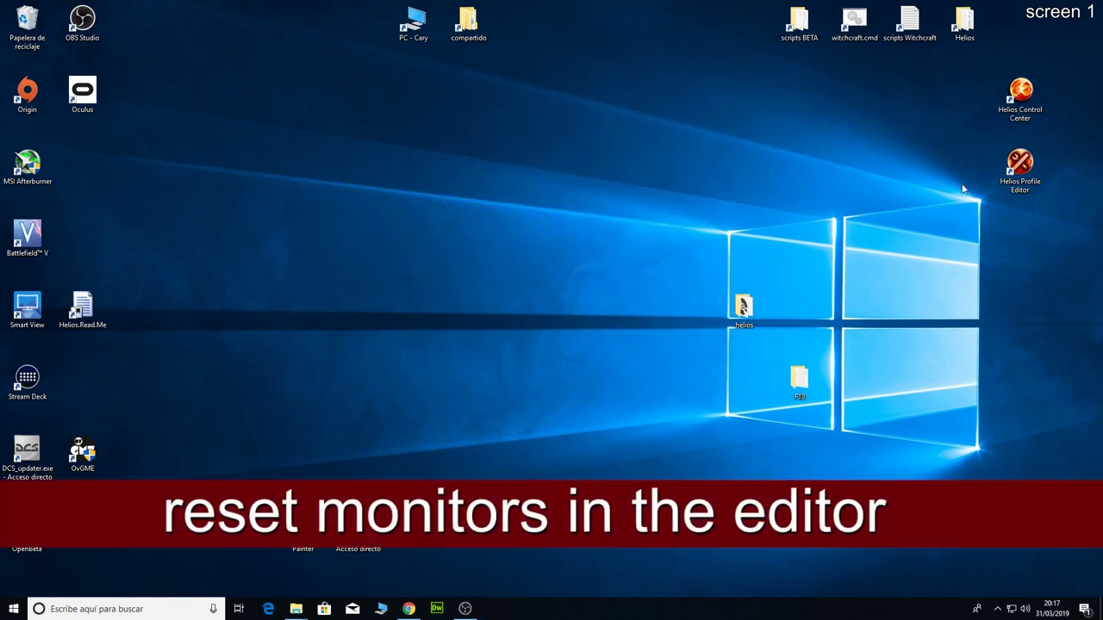
Launch Helios Profile Editor and open the FA-18C_b_beta.hpf profile.
{"action": "left_click", "coordinate": [1022, 168]}
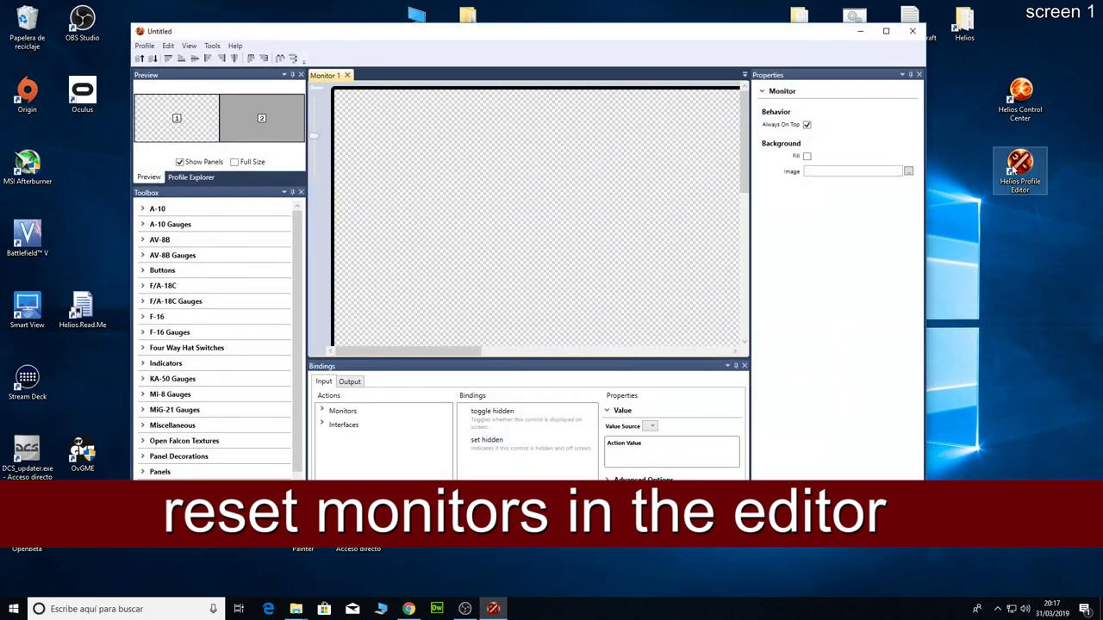
{"action": "left_click", "coordinate": [140, 47]}
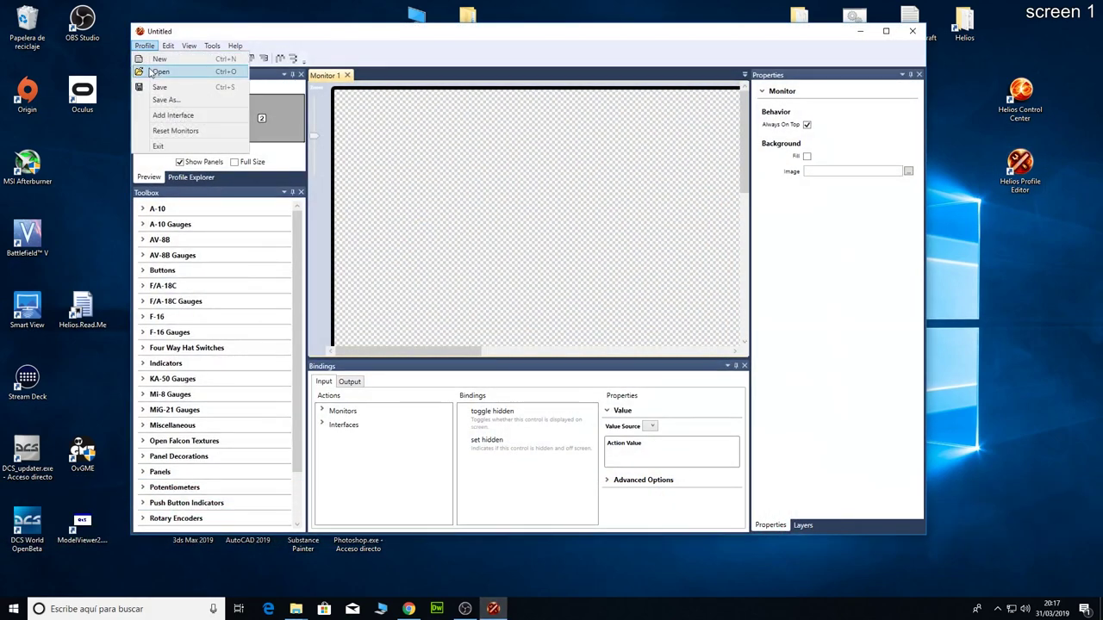
{"action": "left_click", "coordinate": [156, 72]}
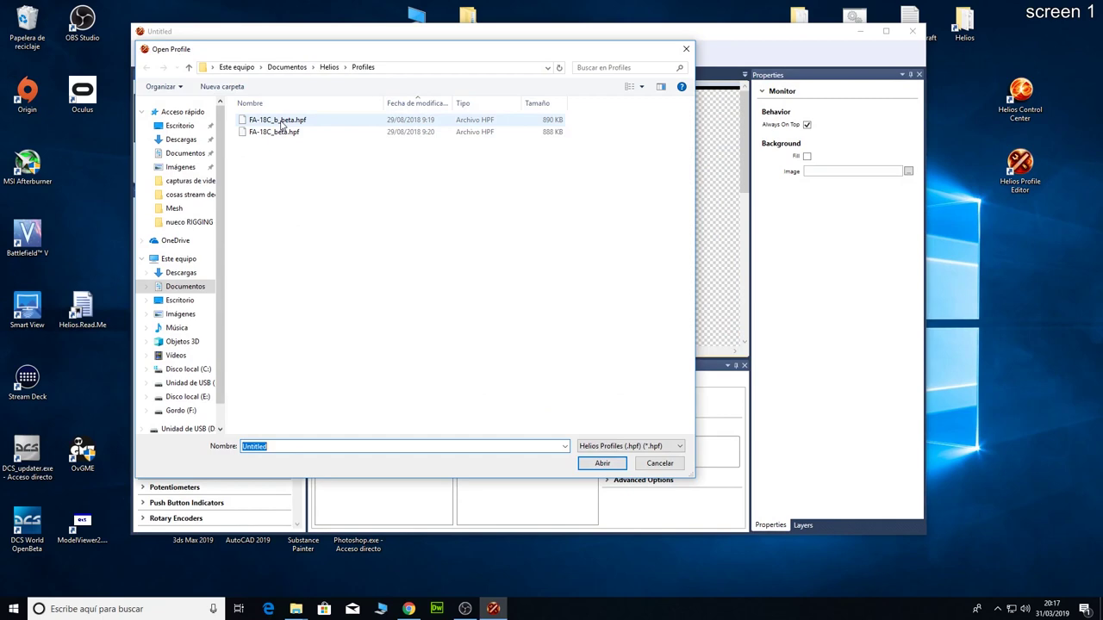
{"action": "double_click", "coordinate": [280, 120]}
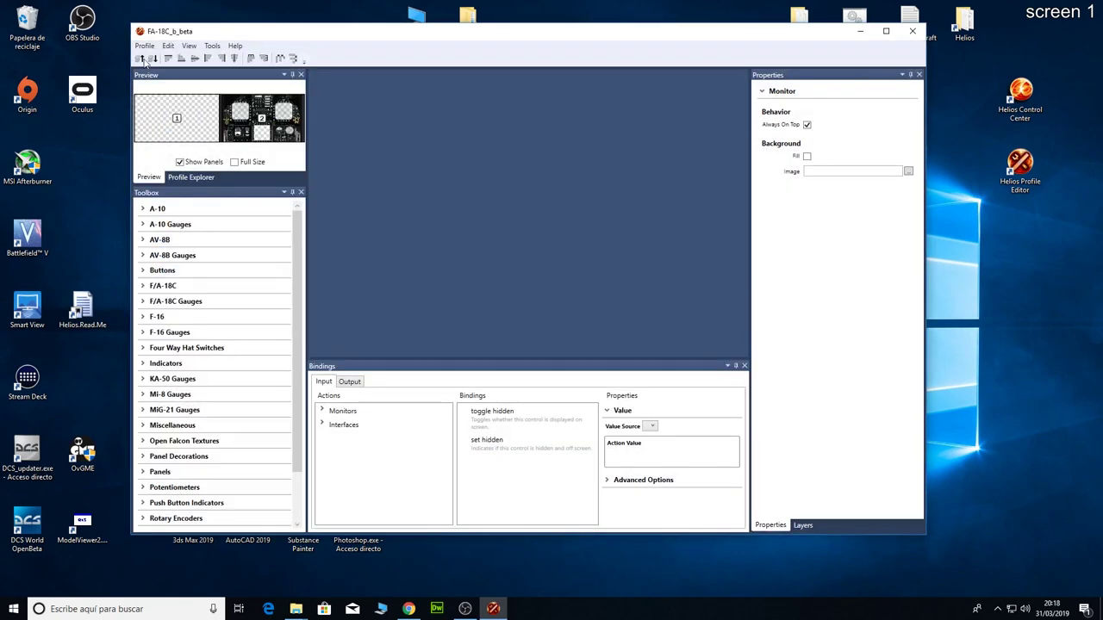
Reset the profile's monitors, assigning Monitor 1 to Monitor 1 and Monitor 2 to Monitor 2, both with scaling.
{"action": "left_click", "coordinate": [144, 45]}
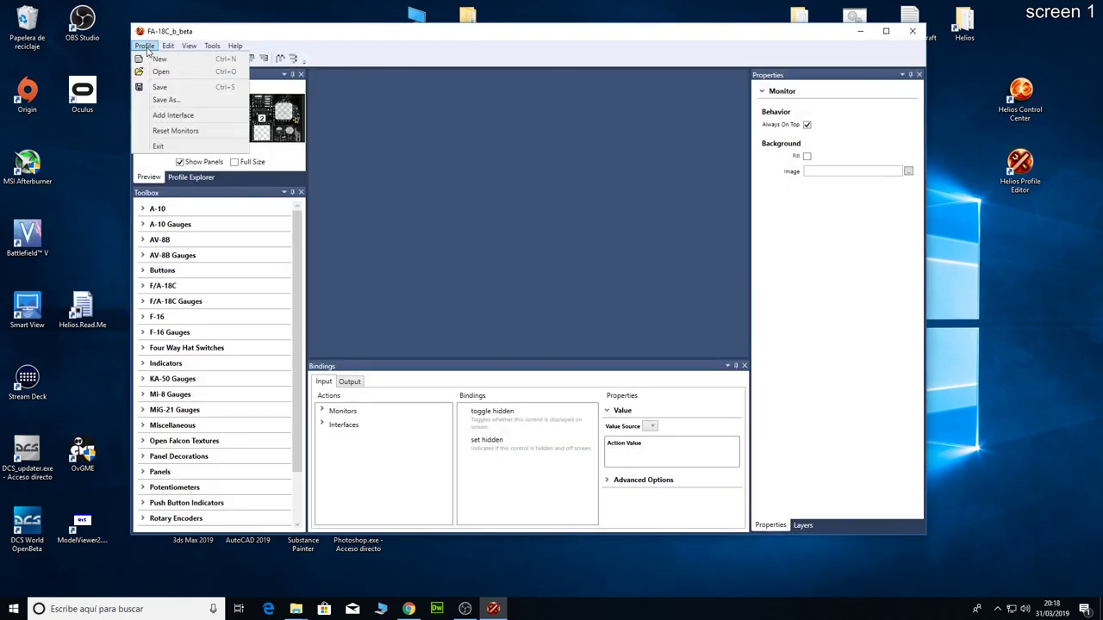
{"action": "left_click", "coordinate": [174, 131]}
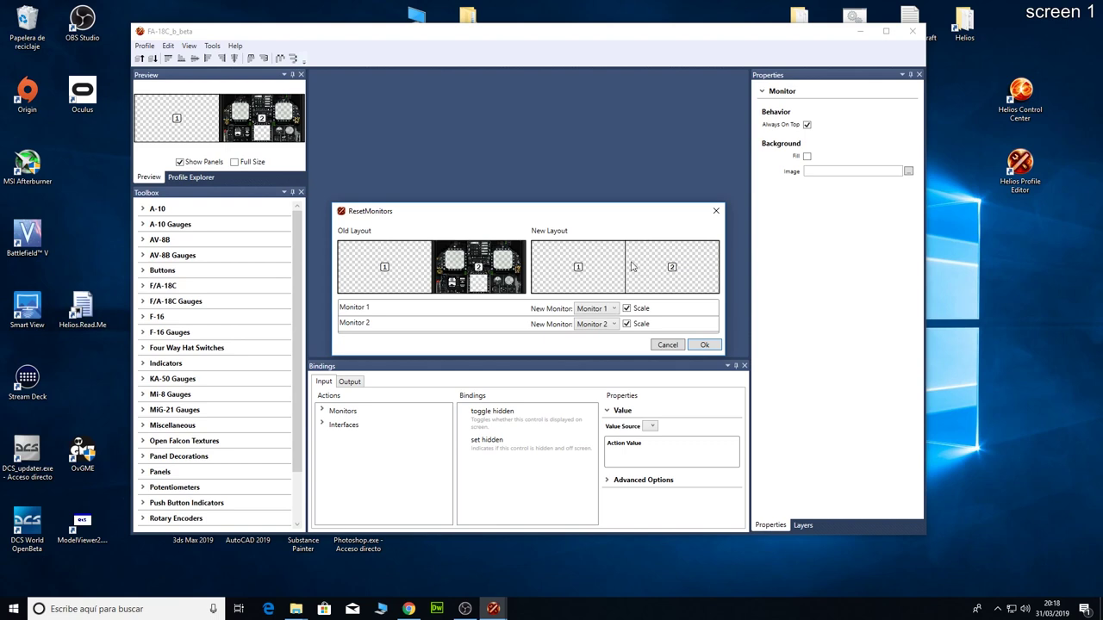
{"action": "left_click", "coordinate": [614, 310]}
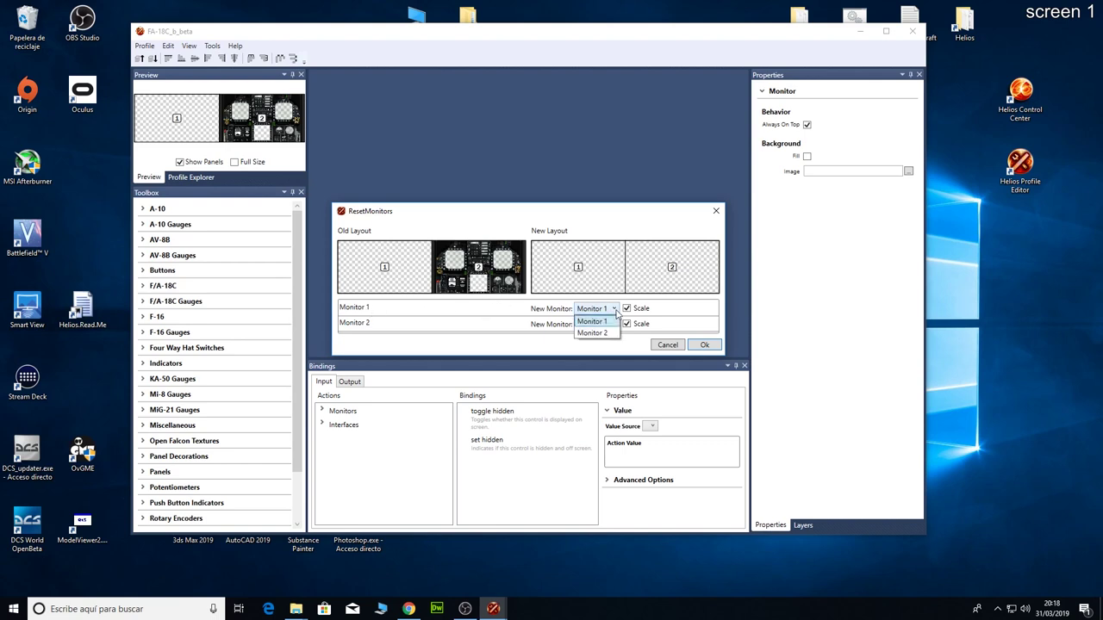
{"action": "left_click", "coordinate": [611, 323]}
{"action": "left_click", "coordinate": [613, 312]}
{"action": "left_click", "coordinate": [614, 314]}
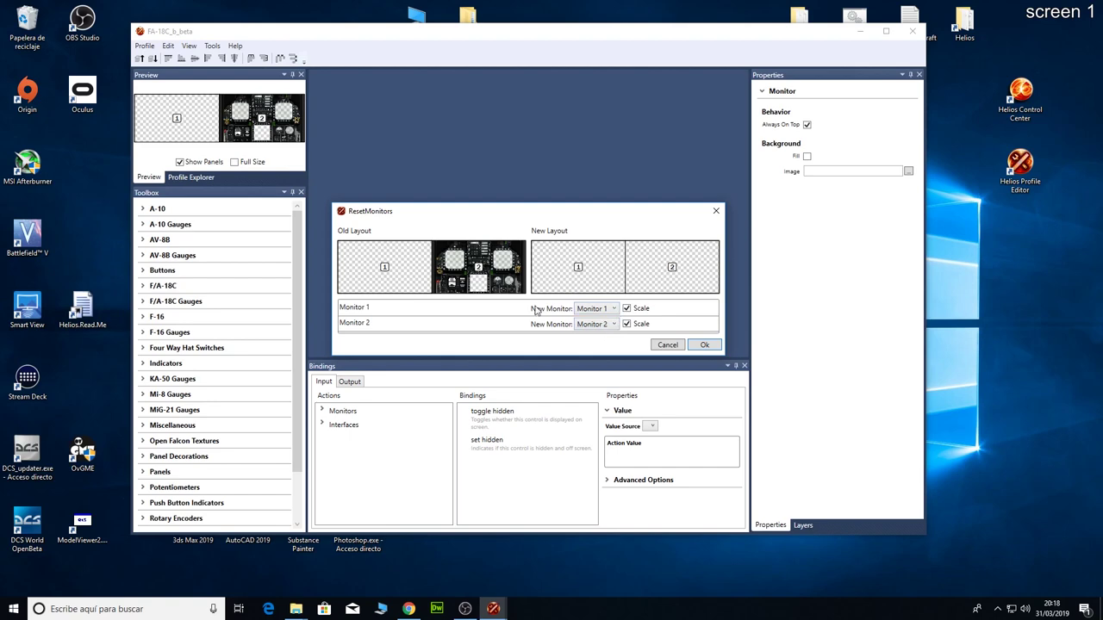
{"action": "left_click", "coordinate": [706, 344]}
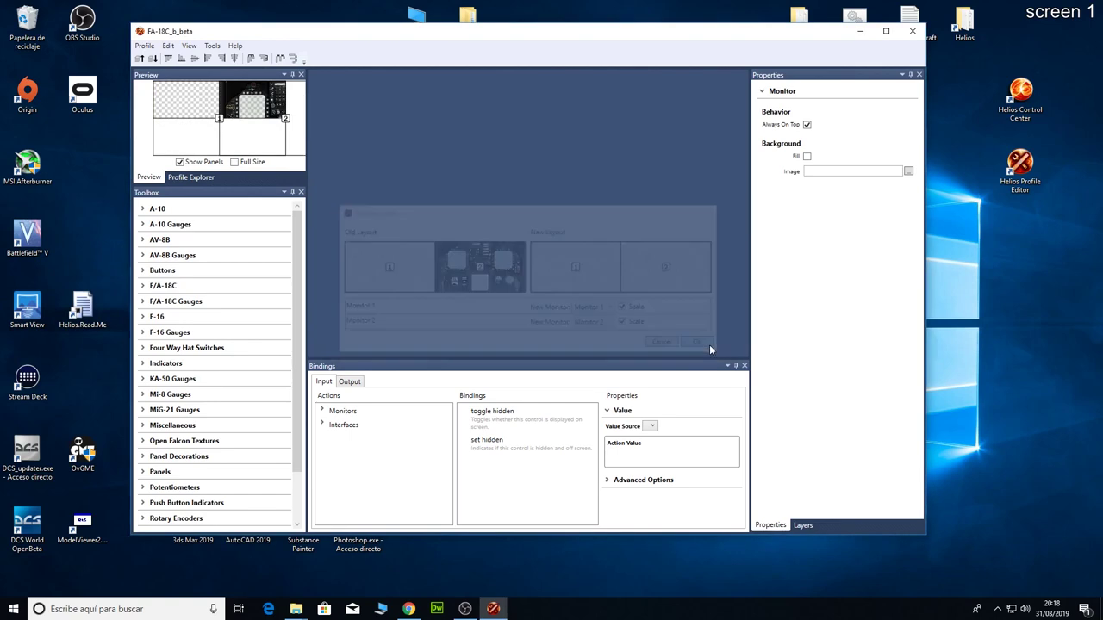
Save the FA-18C_b_beta profile and close Helios Profile Editor.
{"action": "left_click", "coordinate": [144, 45]}
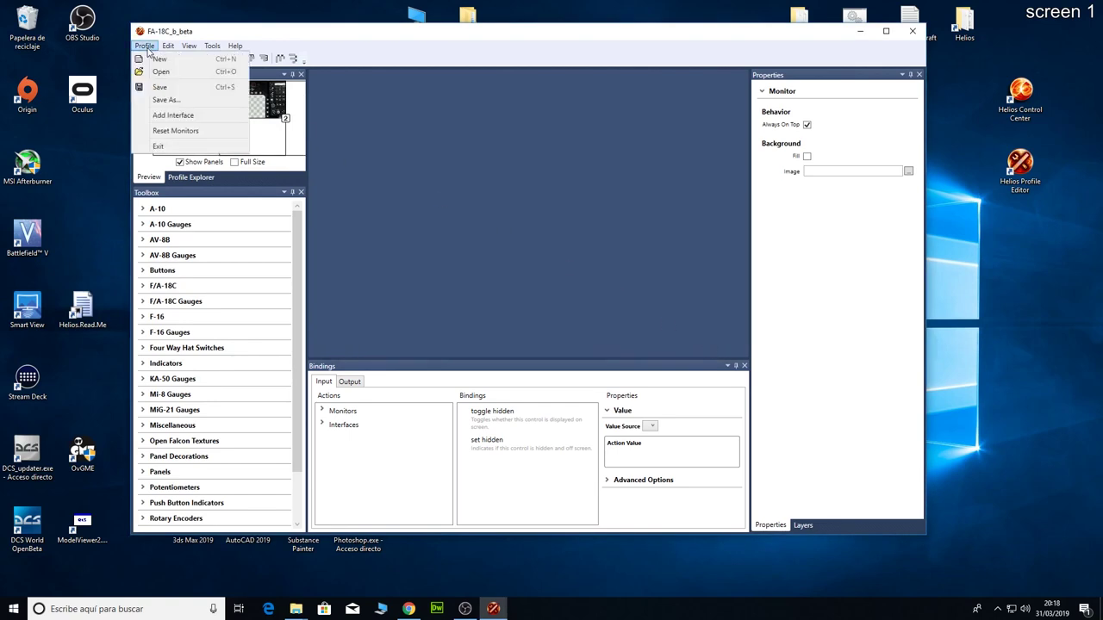
{"action": "left_click", "coordinate": [175, 90]}
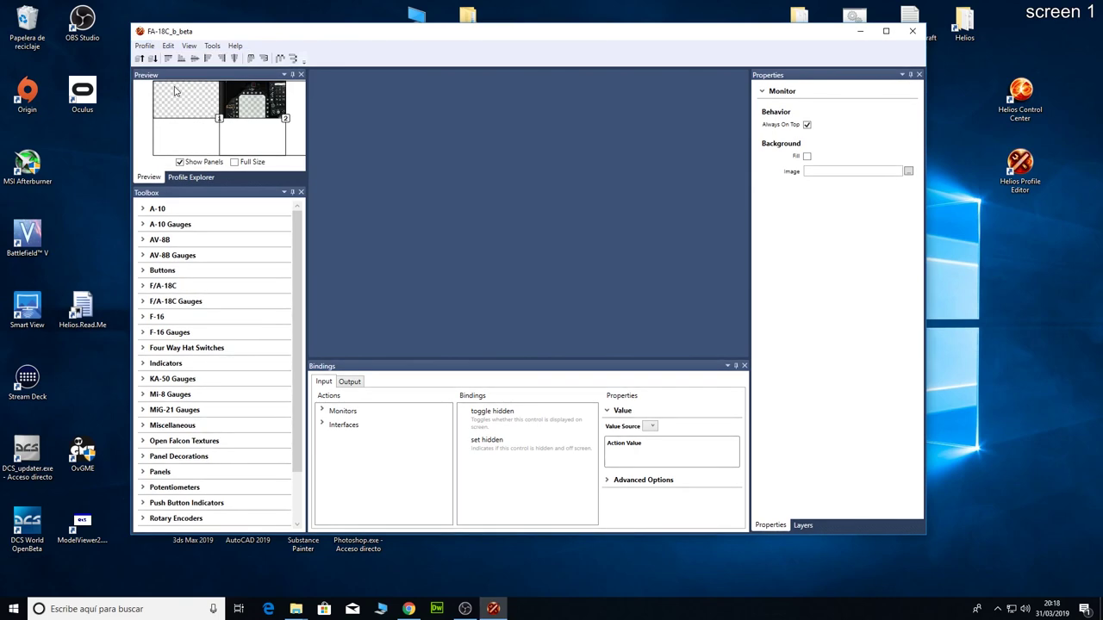
{"action": "left_click", "coordinate": [915, 35]}
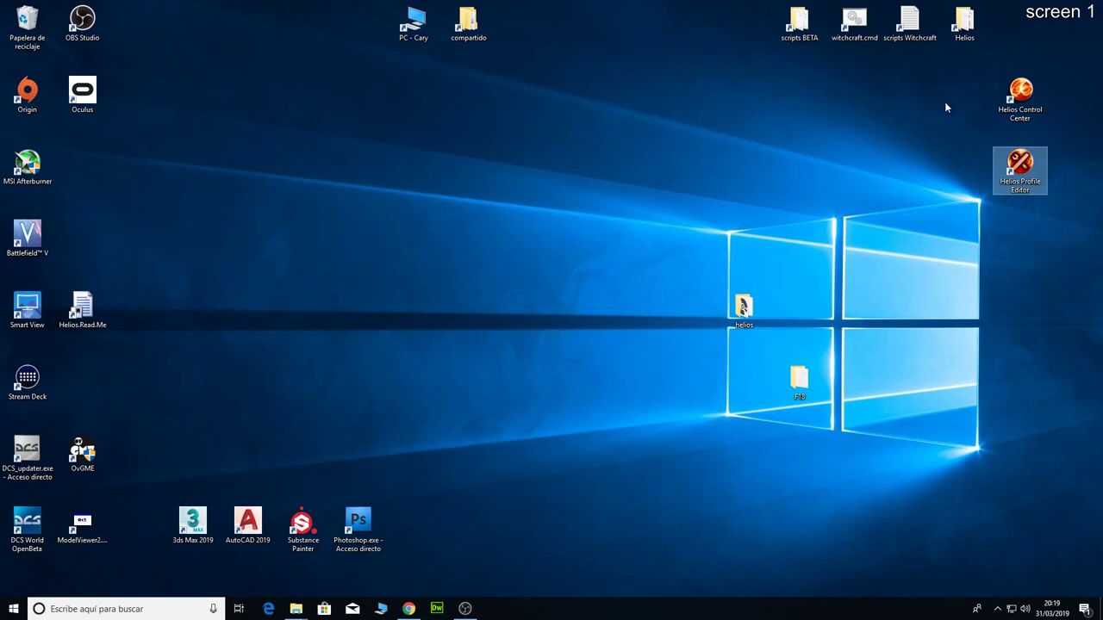
Launch Helios Control Center, place its panel in the middle of the first screen, and start the FA-18C_b_beta profile.
{"action": "double_click", "coordinate": [1026, 93]}
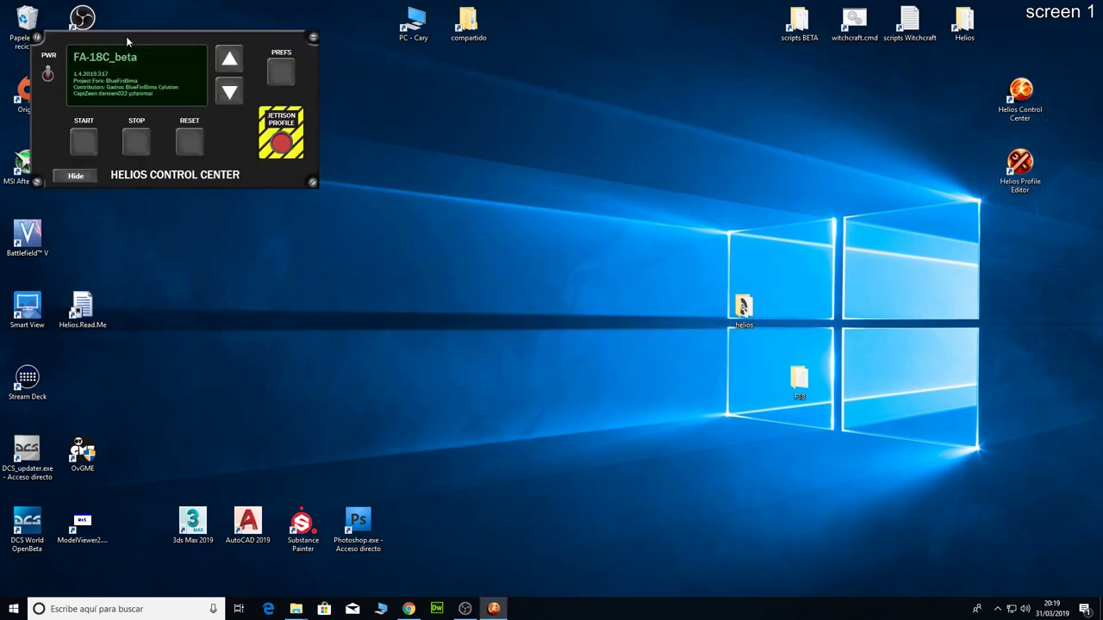
{"action": "left_click_drag", "start_coordinate": [126, 37], "coordinate": [509, 150]}
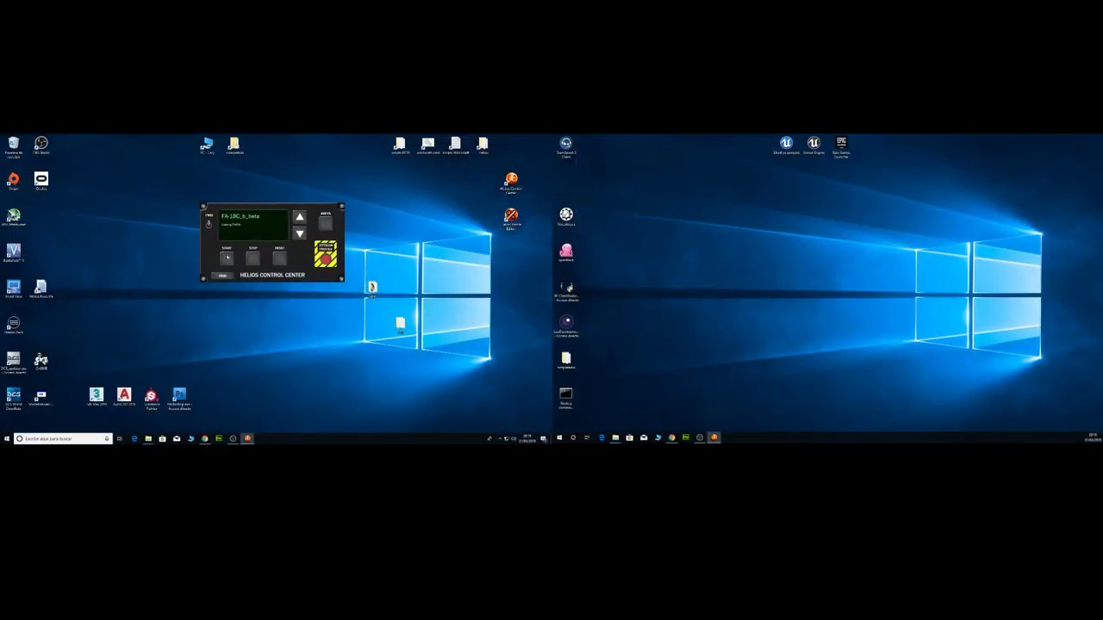
{"action": "left_click", "coordinate": [227, 256]}
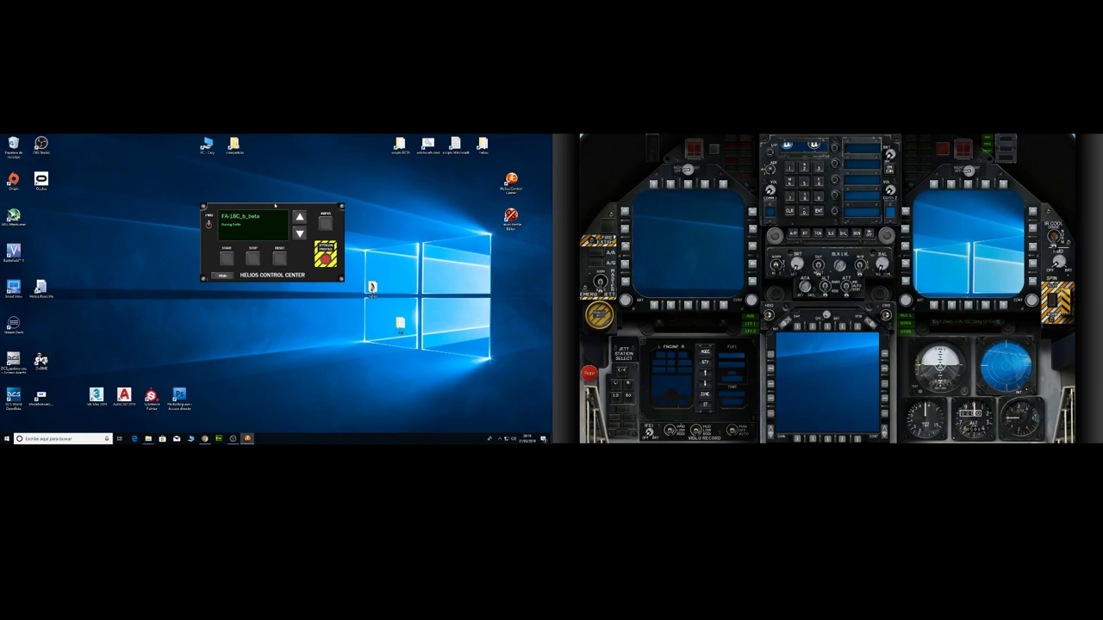
{"action": "left_click_drag", "start_coordinate": [275, 208], "coordinate": [273, 246]}
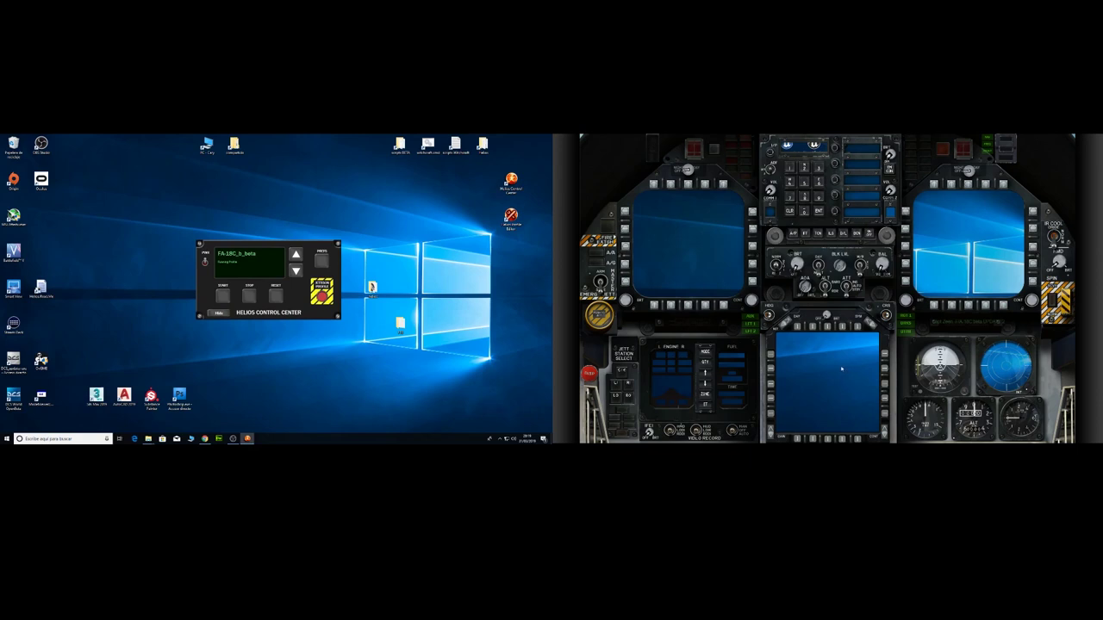
{"action": "left_click_drag", "start_coordinate": [280, 246], "coordinate": [283, 221]}
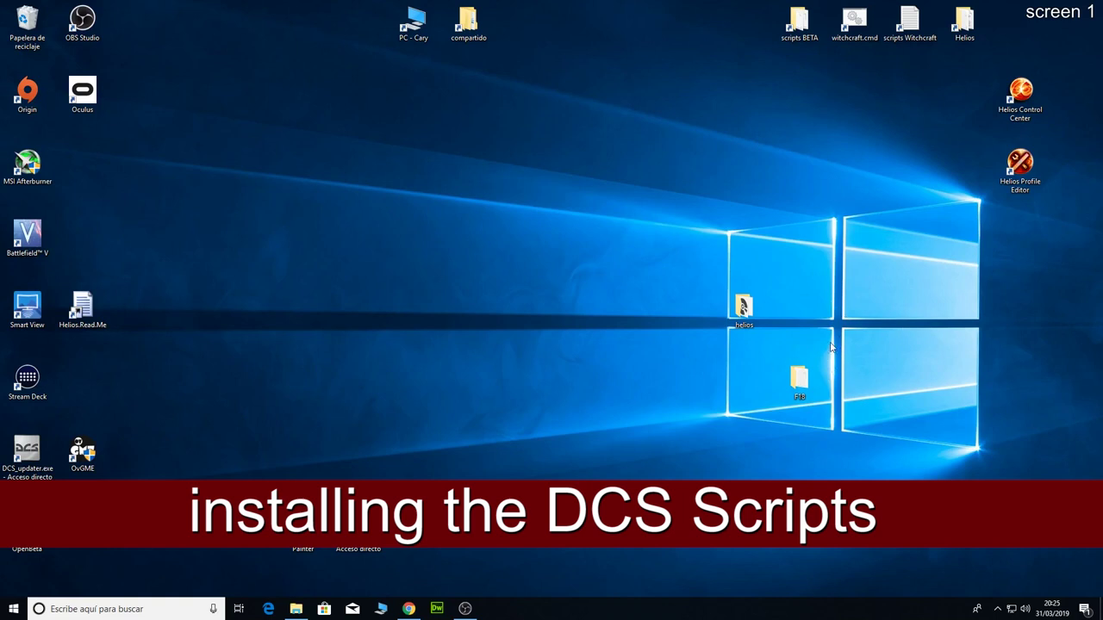
Open the F18 folder from the desktop and a second File Explorer window beside it.
{"action": "double_click", "coordinate": [800, 381]}
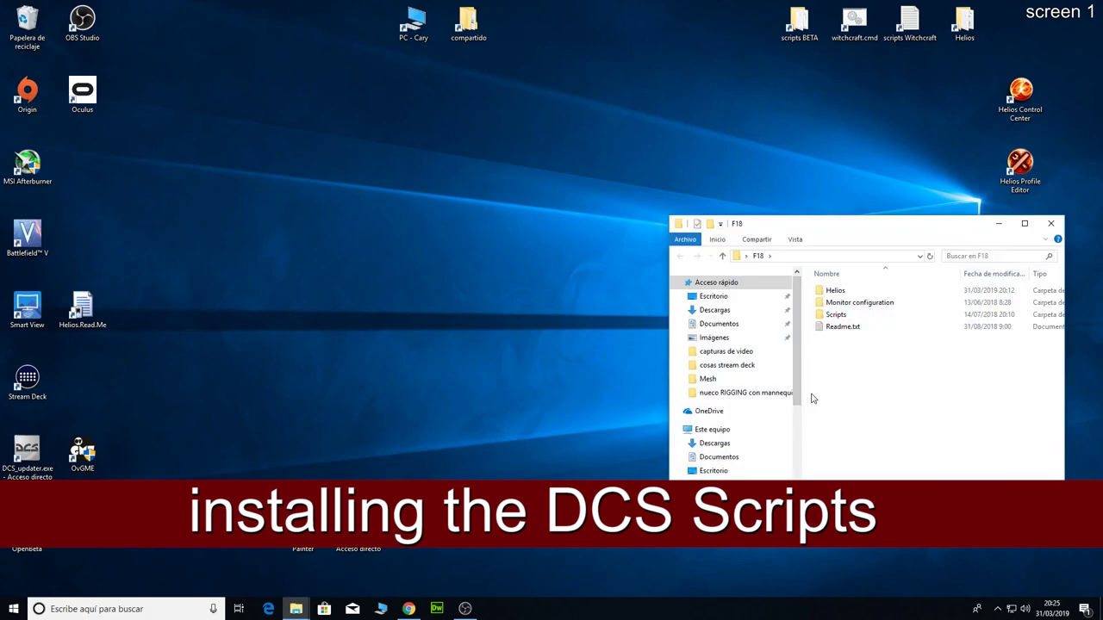
{"action": "left_click", "coordinate": [845, 318]}
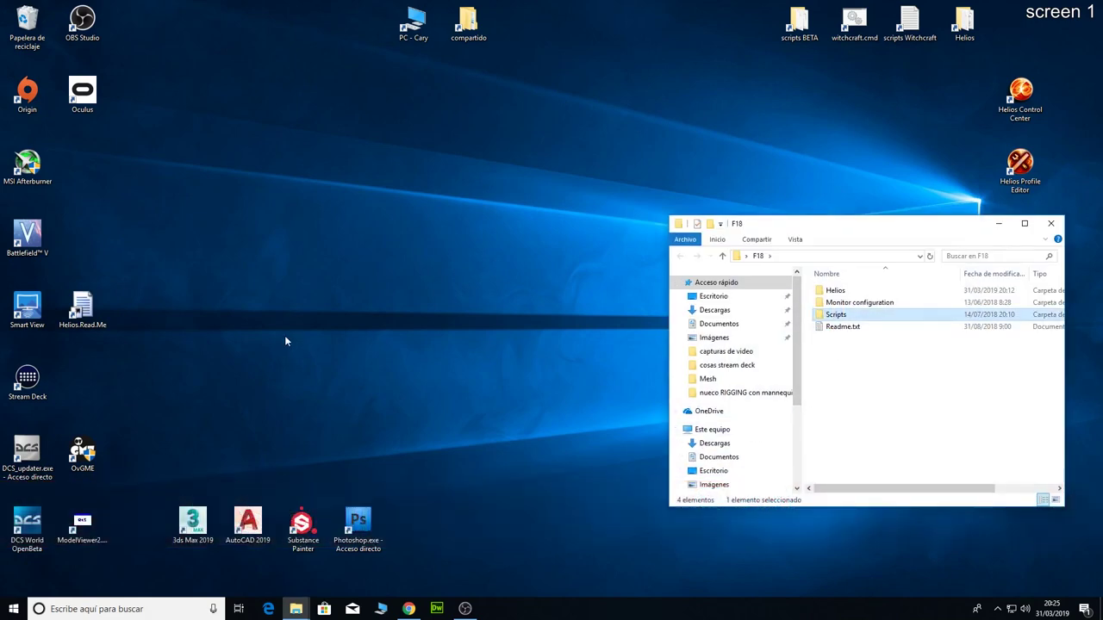
{"action": "key", "text": "super+e"}
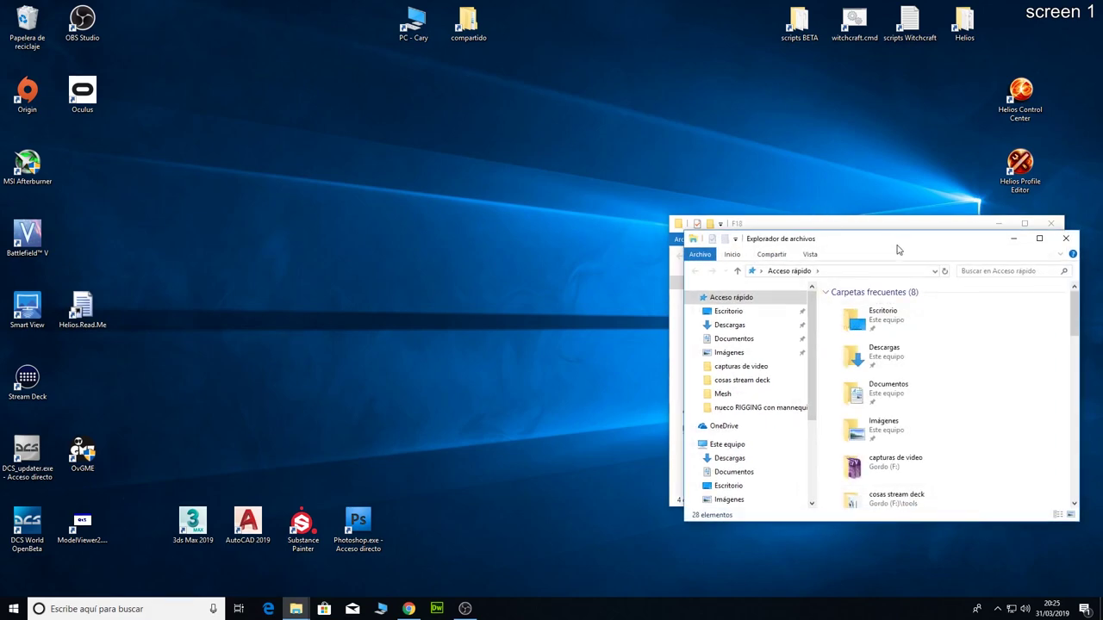
{"action": "left_click_drag", "start_coordinate": [884, 229], "coordinate": [350, 109]}
Go to the DCS.openbeta folder in Juegos guardados, inside the user's profile folder on drive C.
{"action": "scroll", "coordinate": [206, 306], "scroll_direction": "down", "scroll_amount": 3}
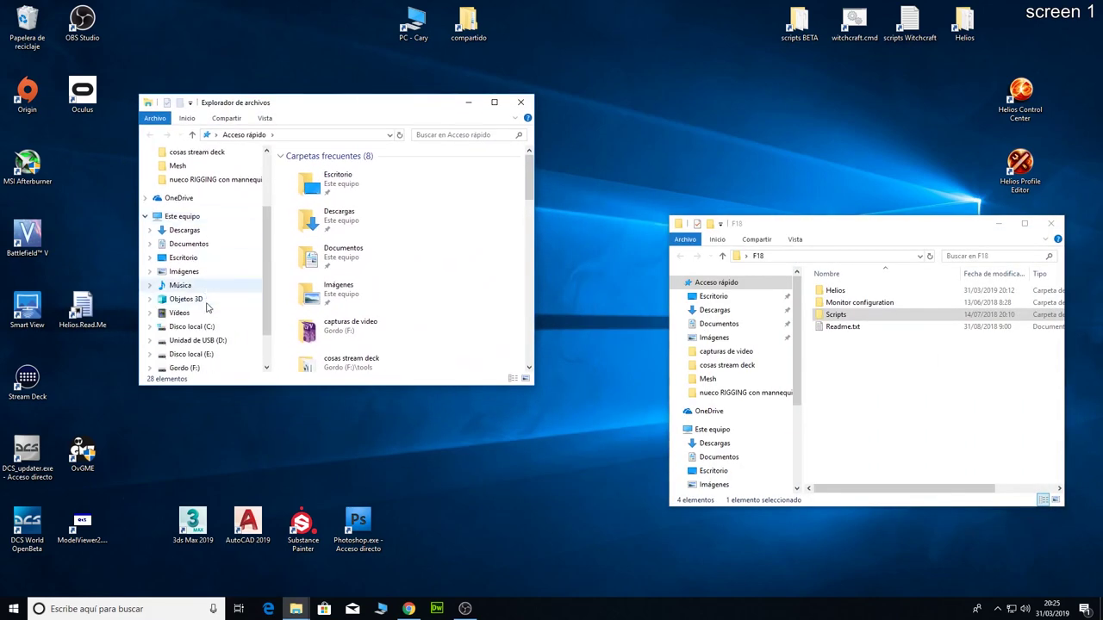
{"action": "left_click", "coordinate": [194, 266]}
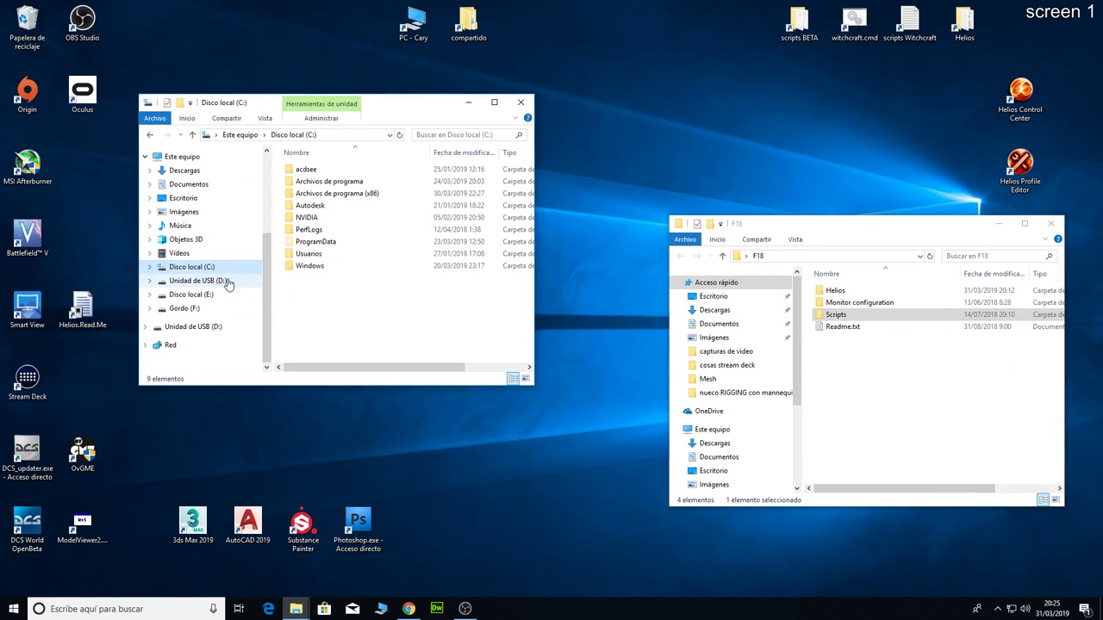
{"action": "double_click", "coordinate": [312, 255]}
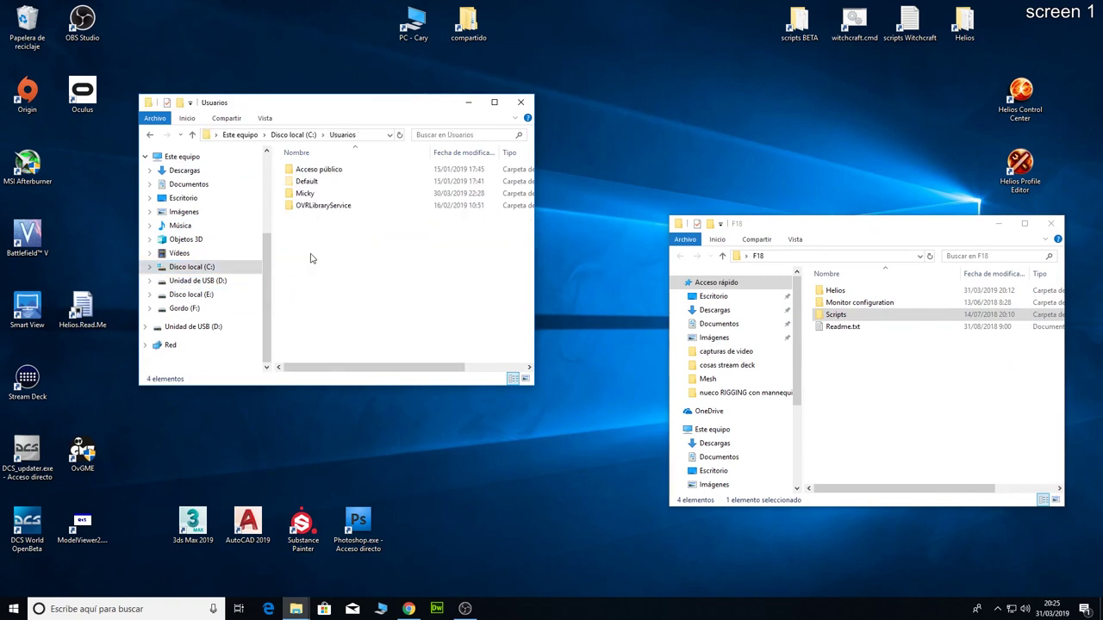
{"action": "double_click", "coordinate": [306, 193]}
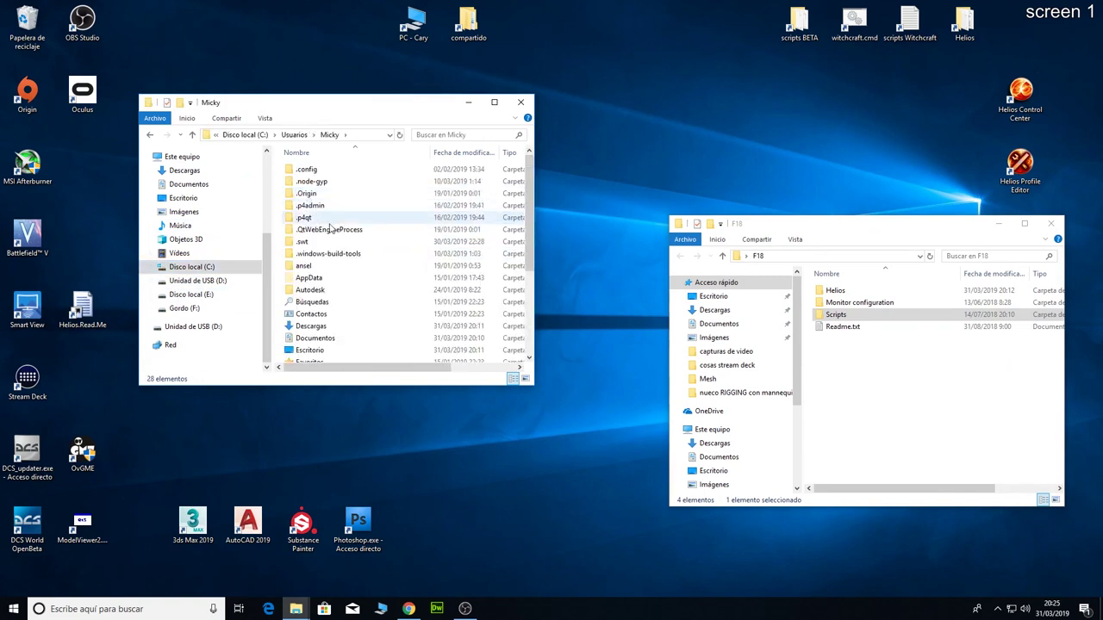
{"action": "scroll", "coordinate": [343, 292], "scroll_direction": "down", "scroll_amount": 3}
{"action": "scroll", "coordinate": [344, 293], "scroll_direction": "down", "scroll_amount": 2}
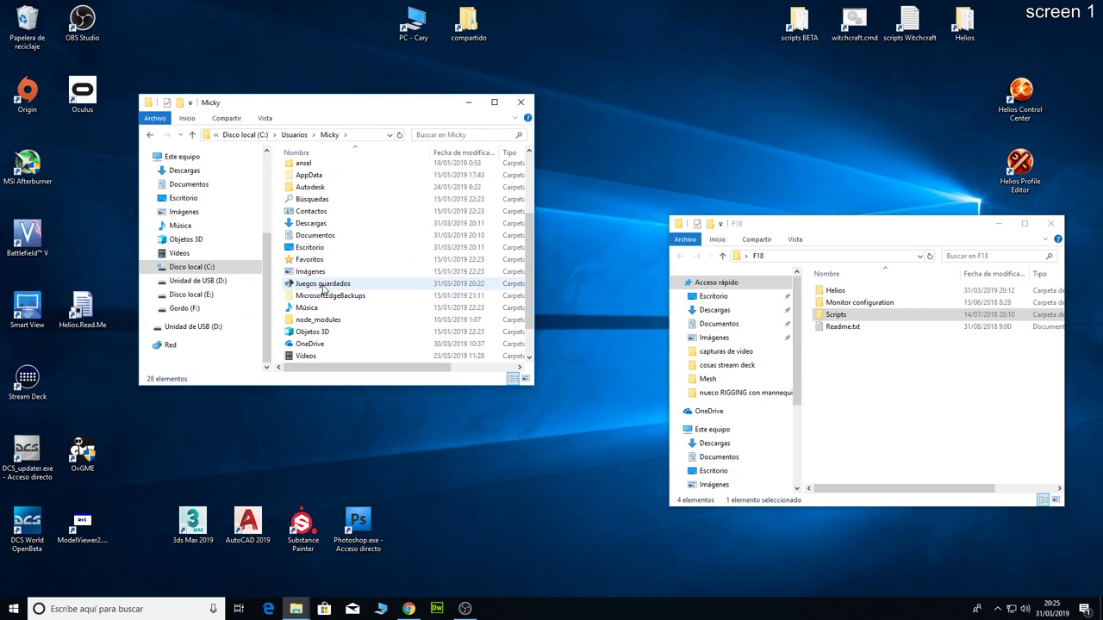
{"action": "double_click", "coordinate": [324, 286]}
{"action": "left_click_drag", "start_coordinate": [338, 107], "coordinate": [350, 103]}
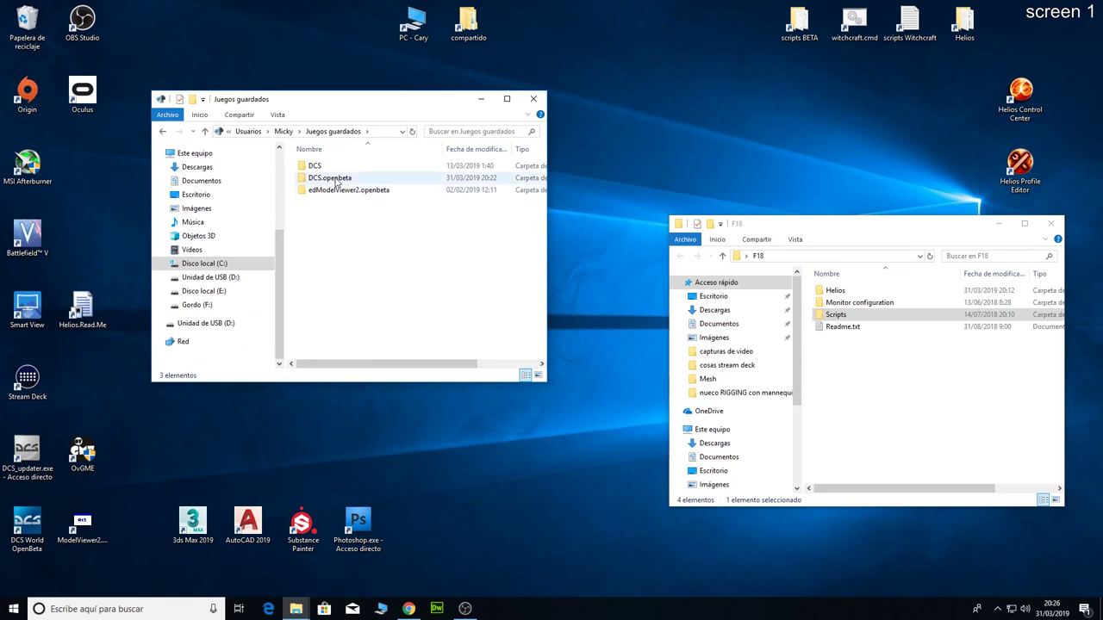
{"action": "double_click", "coordinate": [336, 182]}
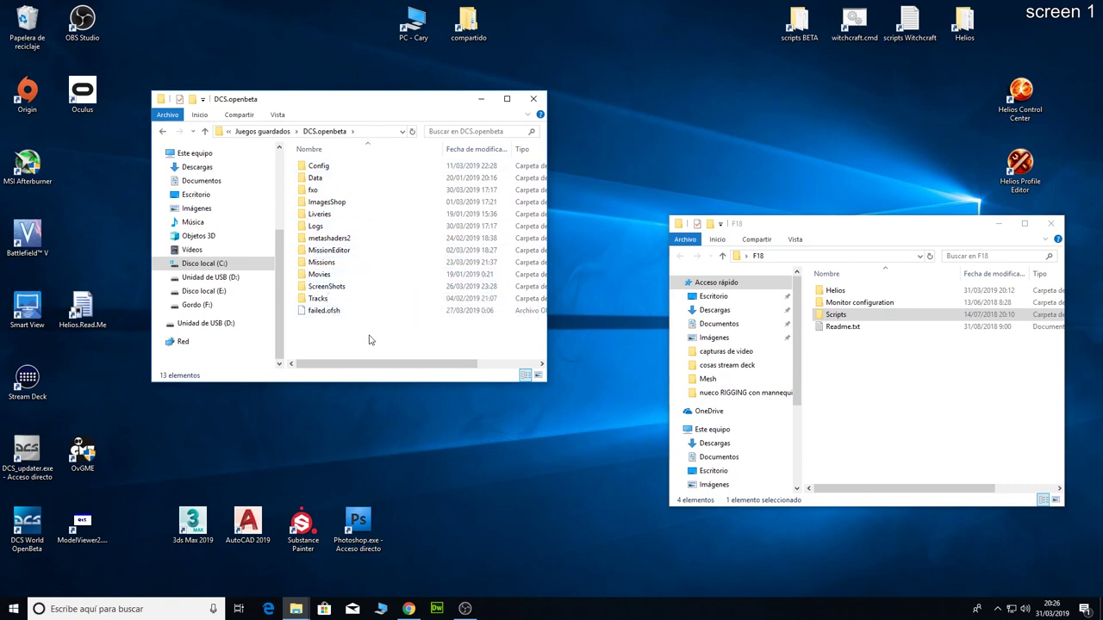
Move the Scripts folder from F18 into DCS.openbeta and enlarge the destination window.
{"action": "double_click", "coordinate": [840, 315]}
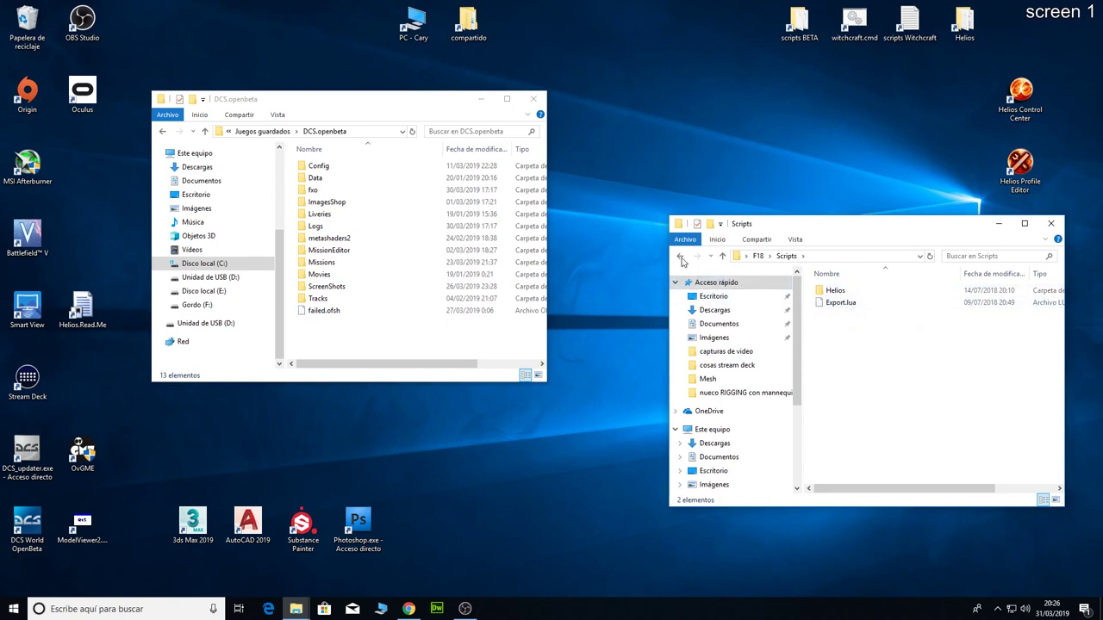
{"action": "left_click", "coordinate": [680, 257]}
{"action": "left_click_drag", "start_coordinate": [840, 317], "coordinate": [417, 343]}
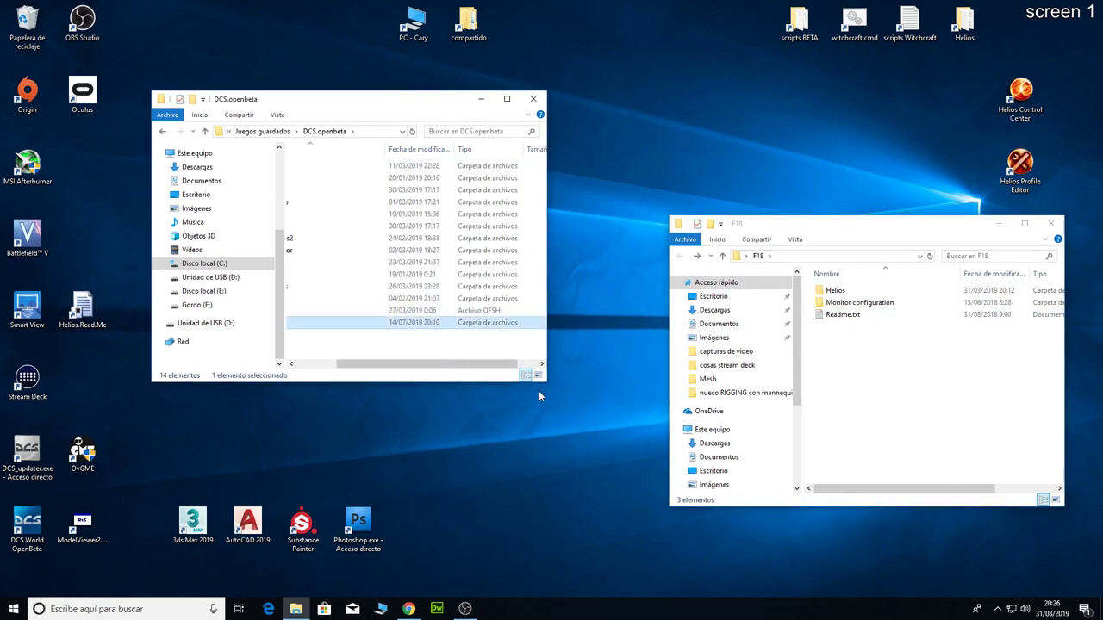
{"action": "left_click_drag", "start_coordinate": [552, 386], "coordinate": [630, 409]}
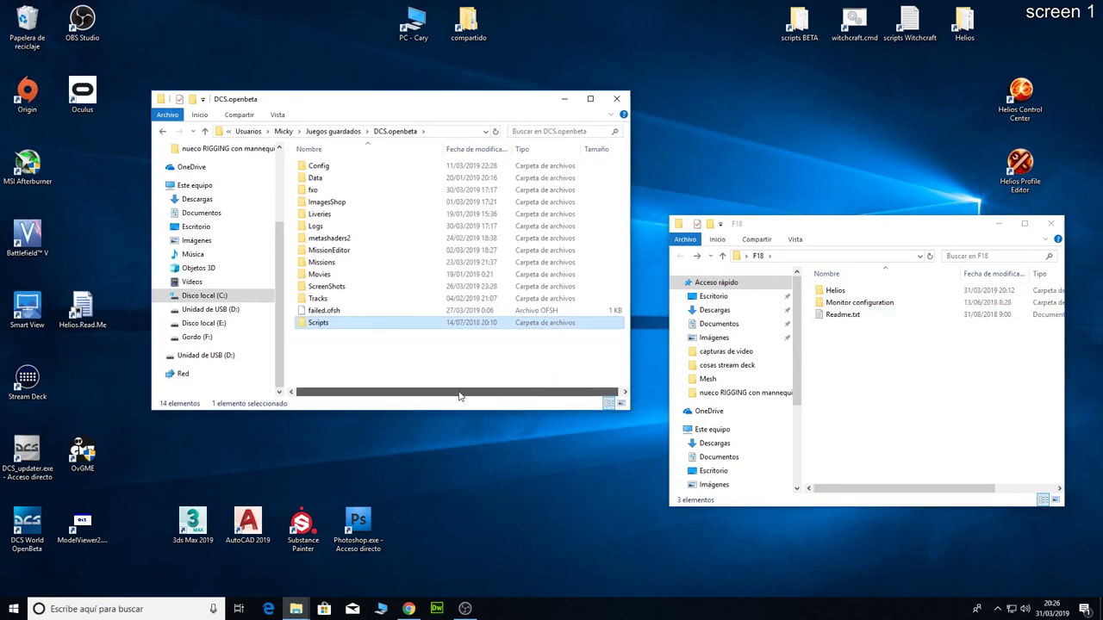
Check the contents of the Scripts folder in DCS.openbeta and close the folder window.
{"action": "double_click", "coordinate": [318, 322]}
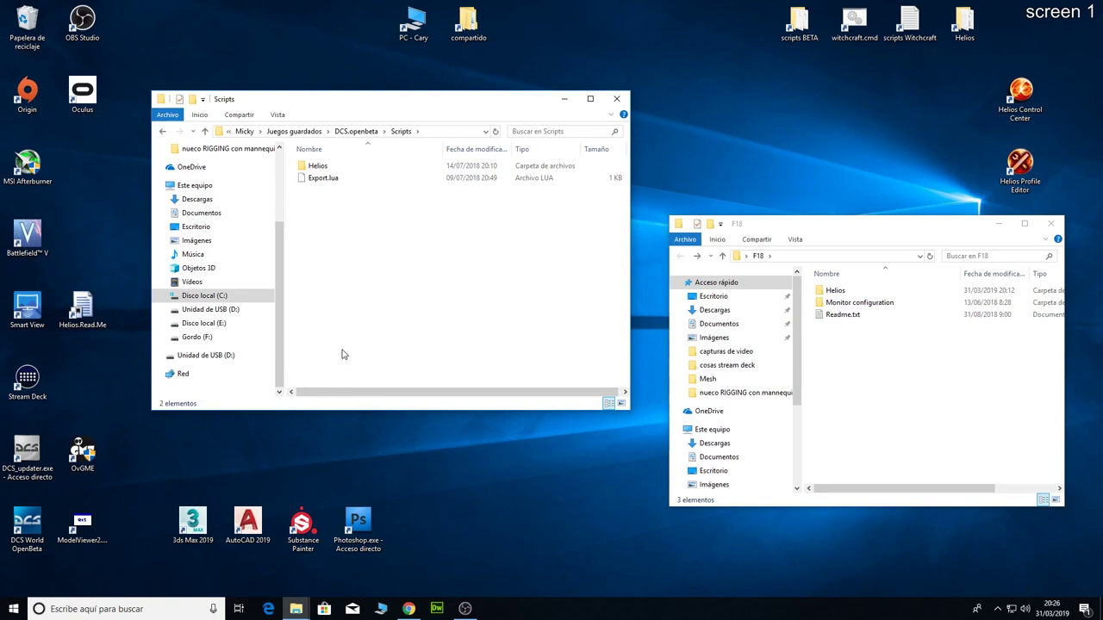
{"action": "left_click_drag", "start_coordinate": [375, 107], "coordinate": [384, 110]}
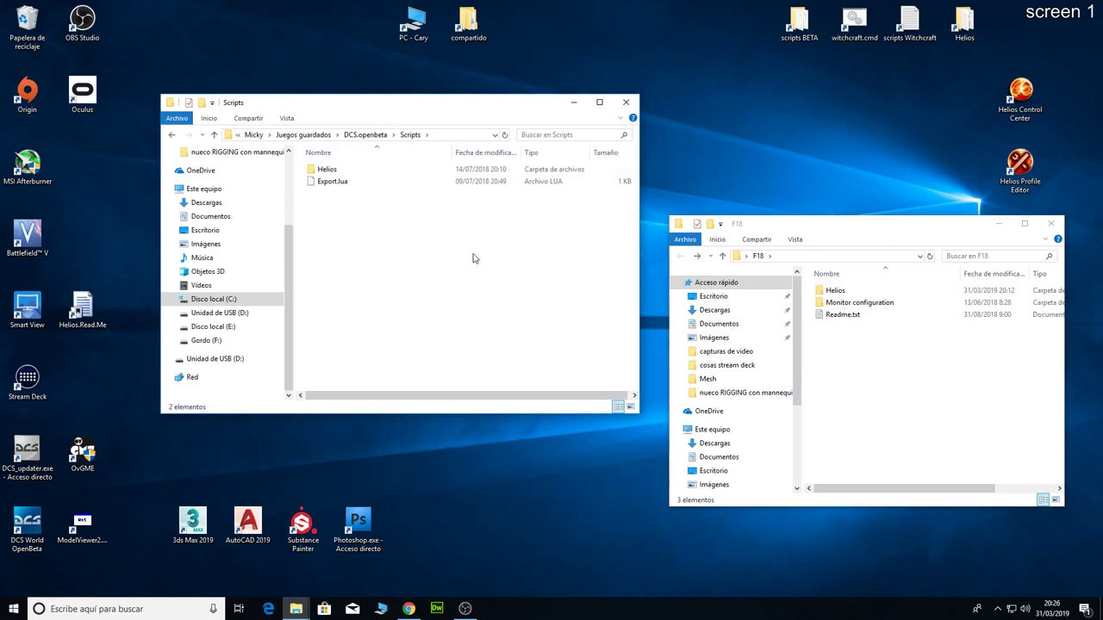
{"action": "left_click", "coordinate": [626, 101]}
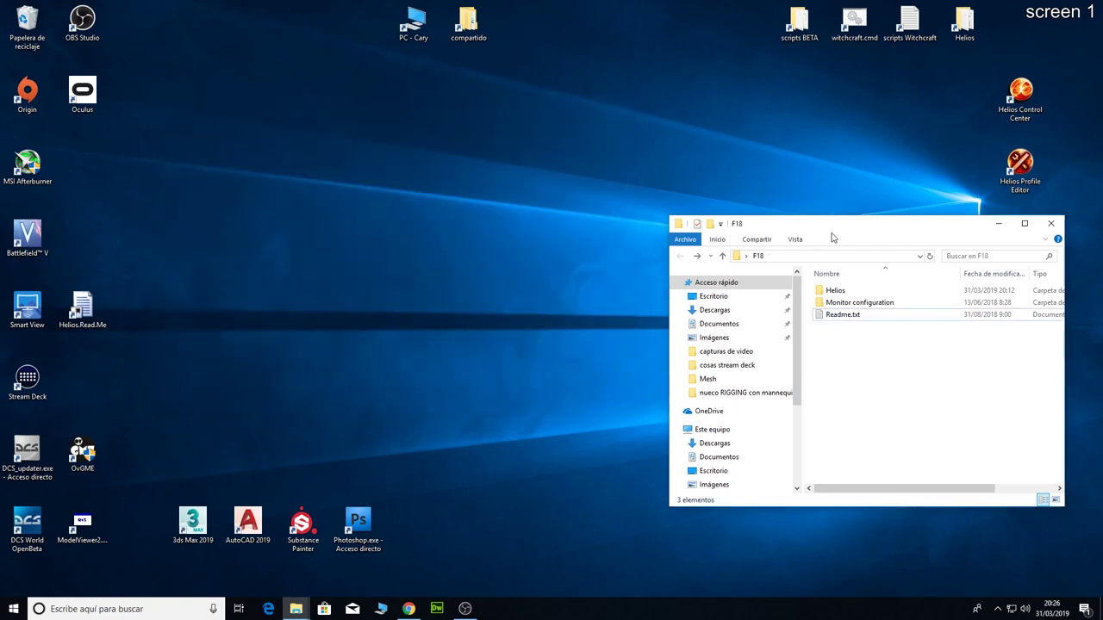
{"action": "left_click_drag", "start_coordinate": [893, 233], "coordinate": [775, 215]}
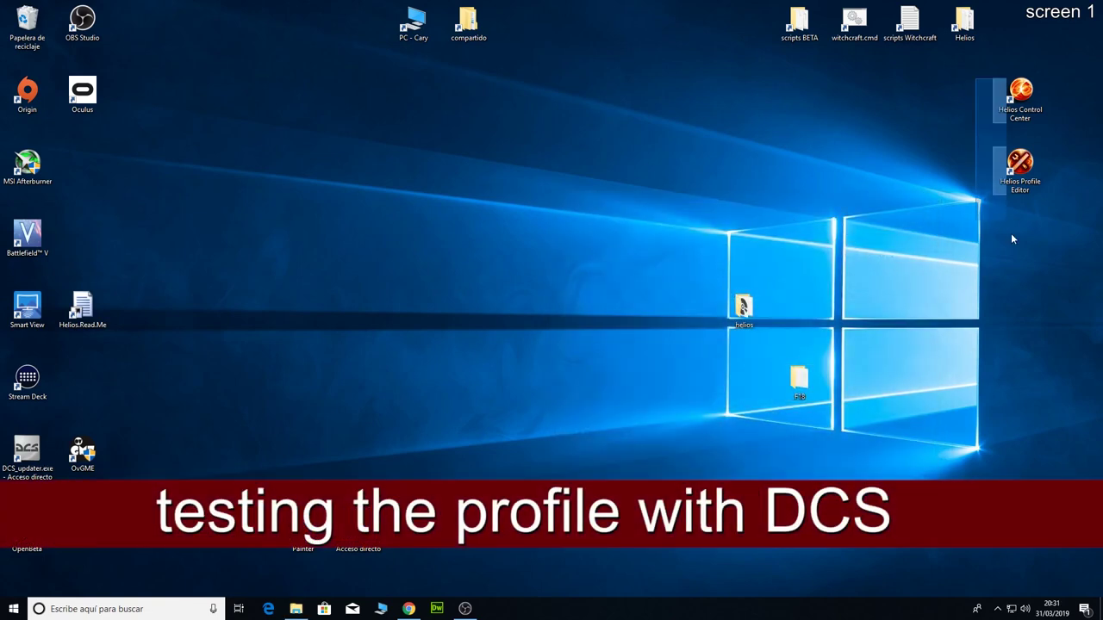
Move both Helios shortcuts to the second screen's desktop and start the FA-18C_b_beta profile from Helios Control Center.
{"action": "left_click_drag", "start_coordinate": [1012, 235], "coordinate": [1008, 231]}
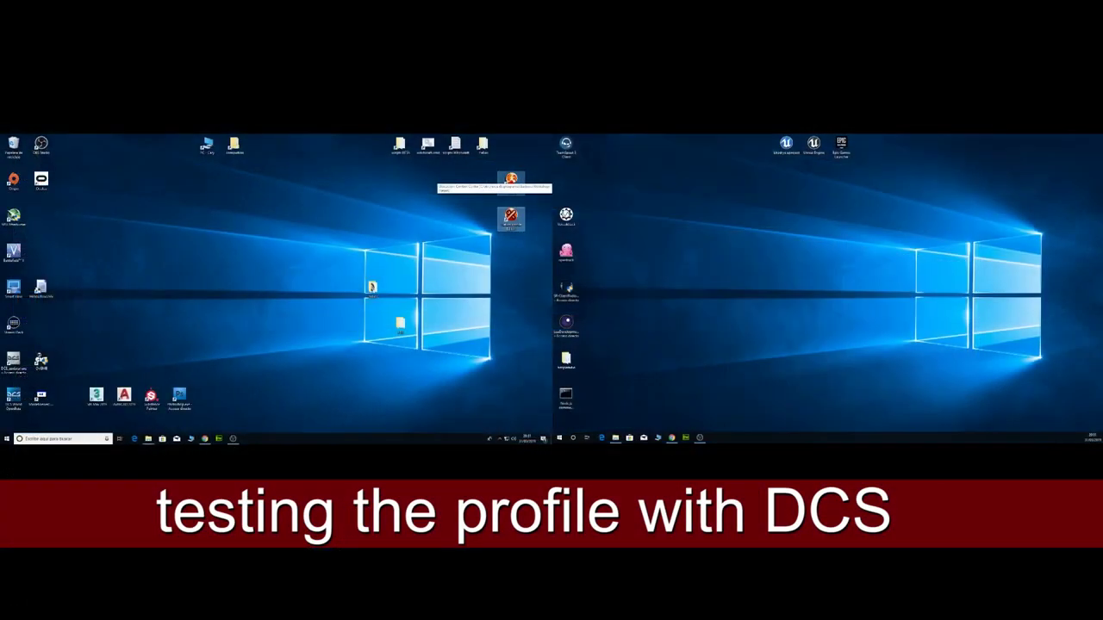
{"action": "left_click_drag", "start_coordinate": [511, 179], "coordinate": [608, 164]}
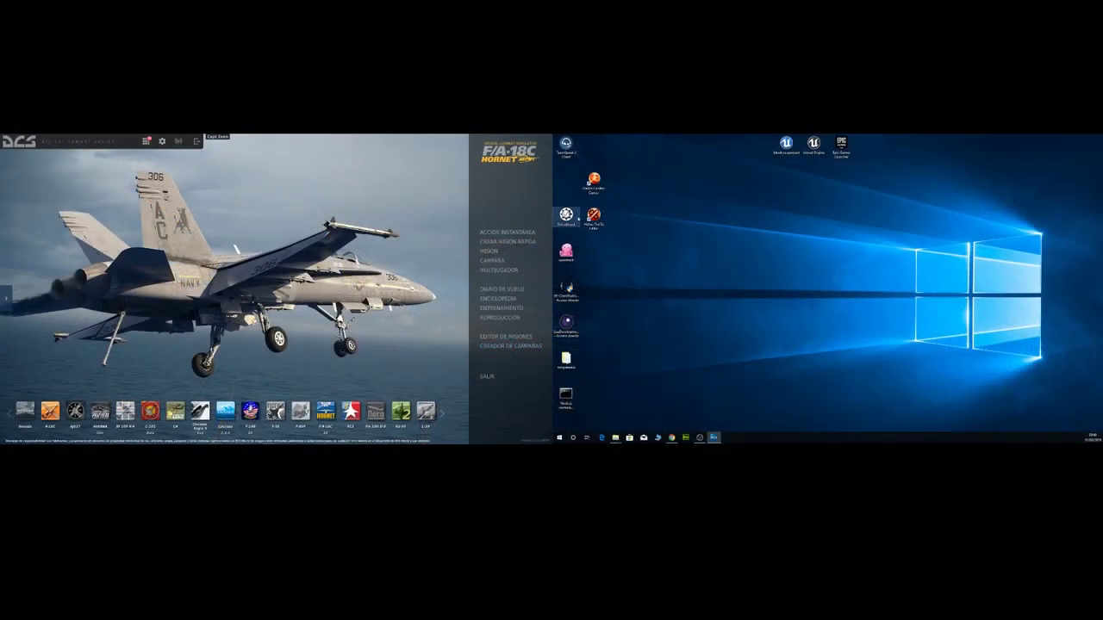
{"action": "double_click", "coordinate": [593, 183]}
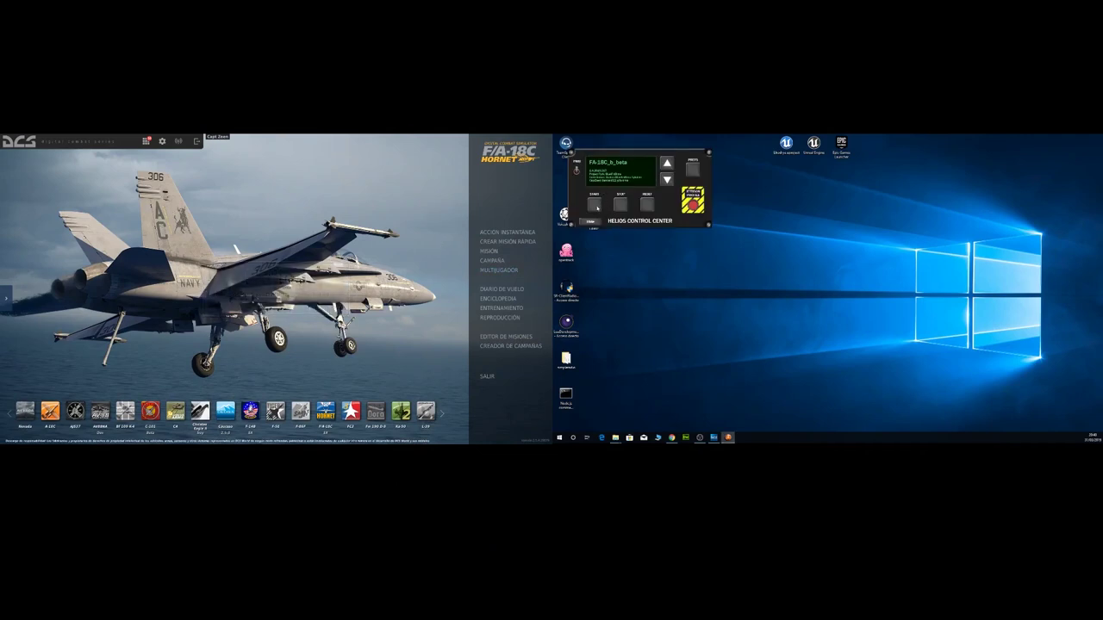
{"action": "left_click", "coordinate": [595, 206]}
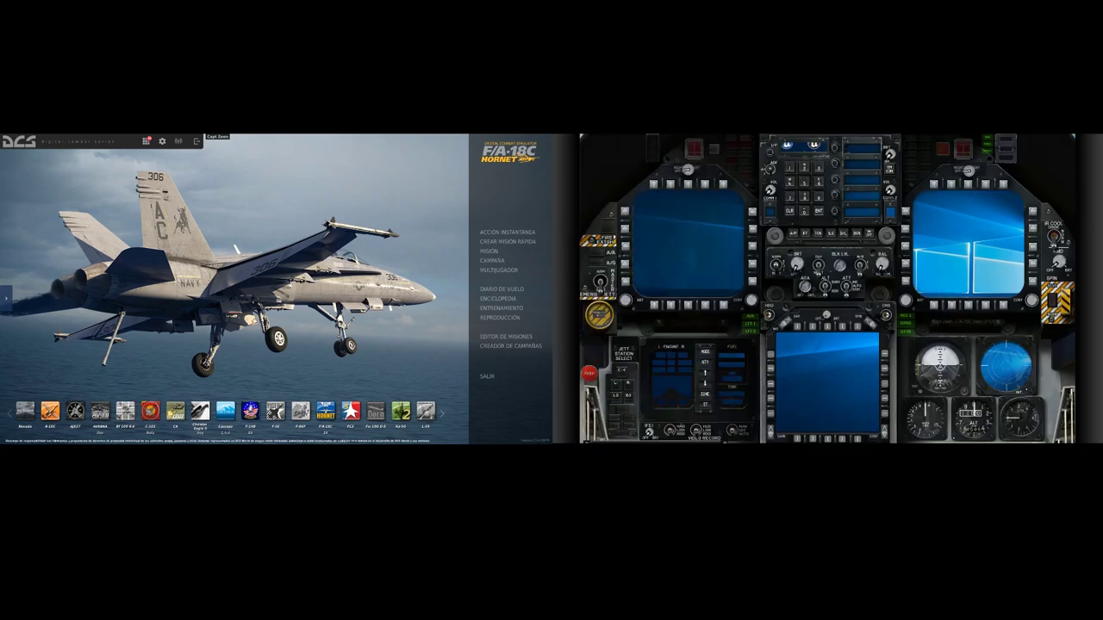
Run the F/A-18C Hornet Free Flight instant action mission, and exit DCS World after closing its debriefing.
{"action": "left_click", "coordinate": [495, 233]}
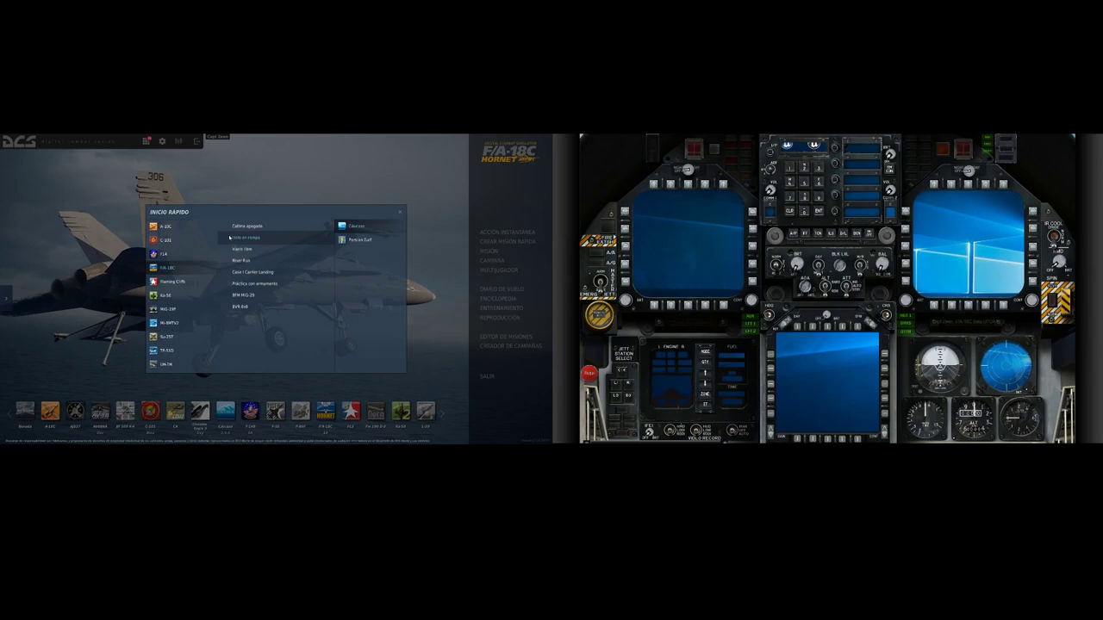
{"action": "left_click", "coordinate": [246, 249]}
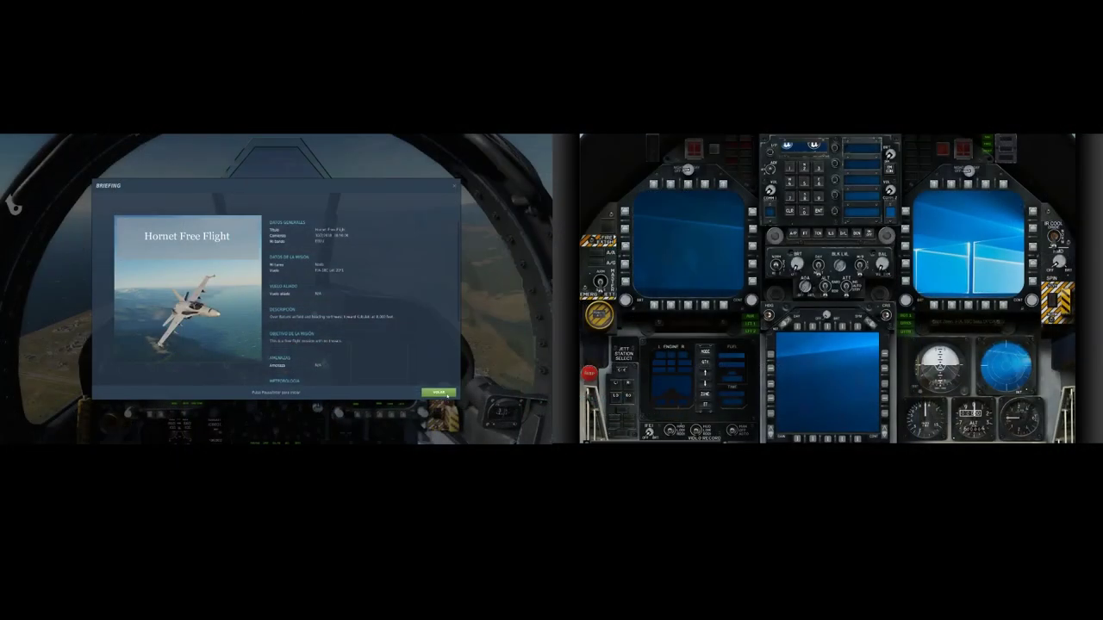
{"action": "left_click", "coordinate": [445, 394]}
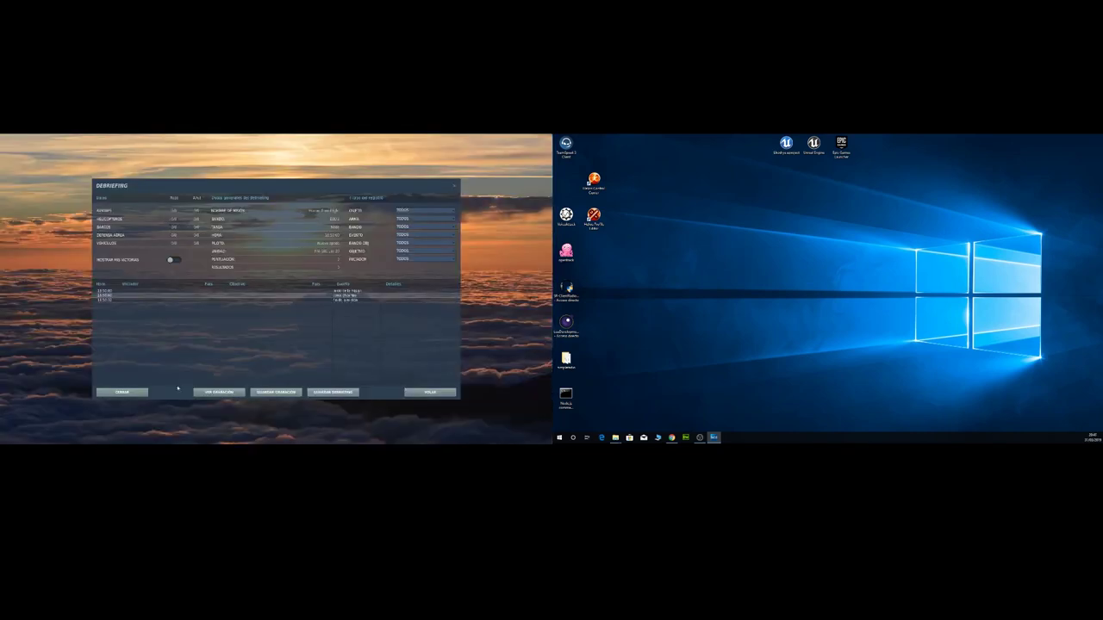
{"action": "left_click", "coordinate": [124, 392]}
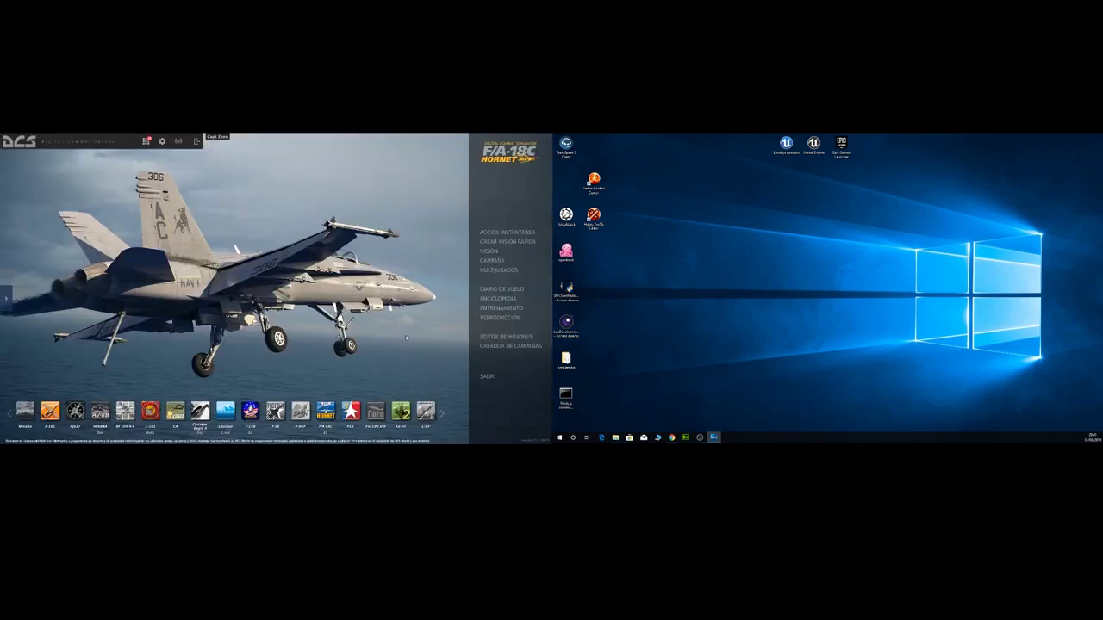
{"action": "left_click", "coordinate": [488, 377]}
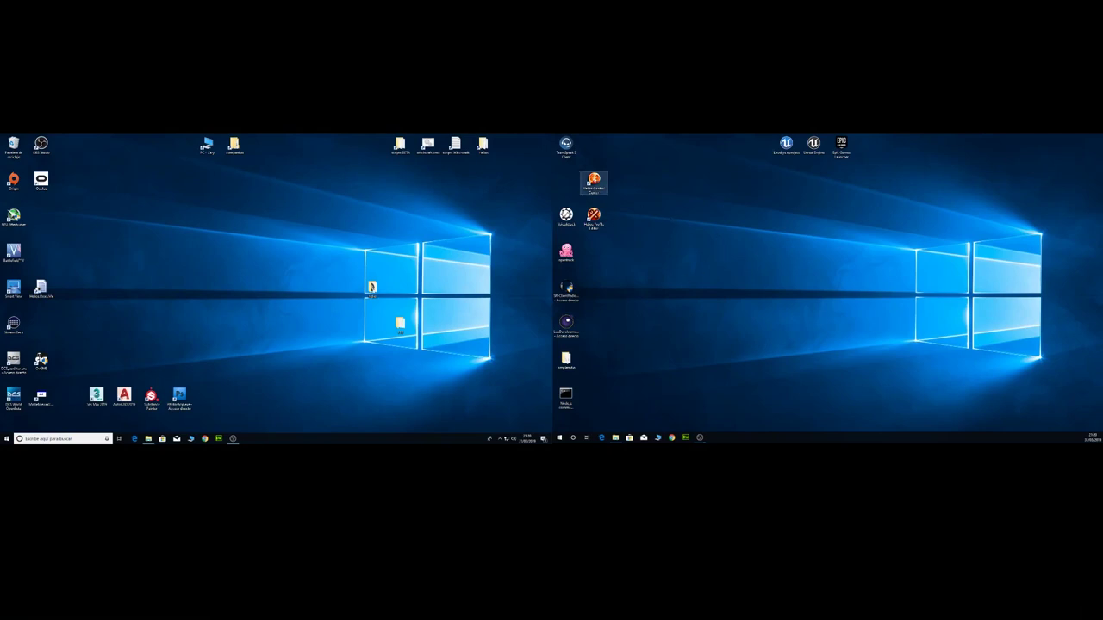
Start the FA-18C_b_beta profile from Helios Control Center and move the control window clear of the cockpit displays.
{"action": "double_click", "coordinate": [594, 182]}
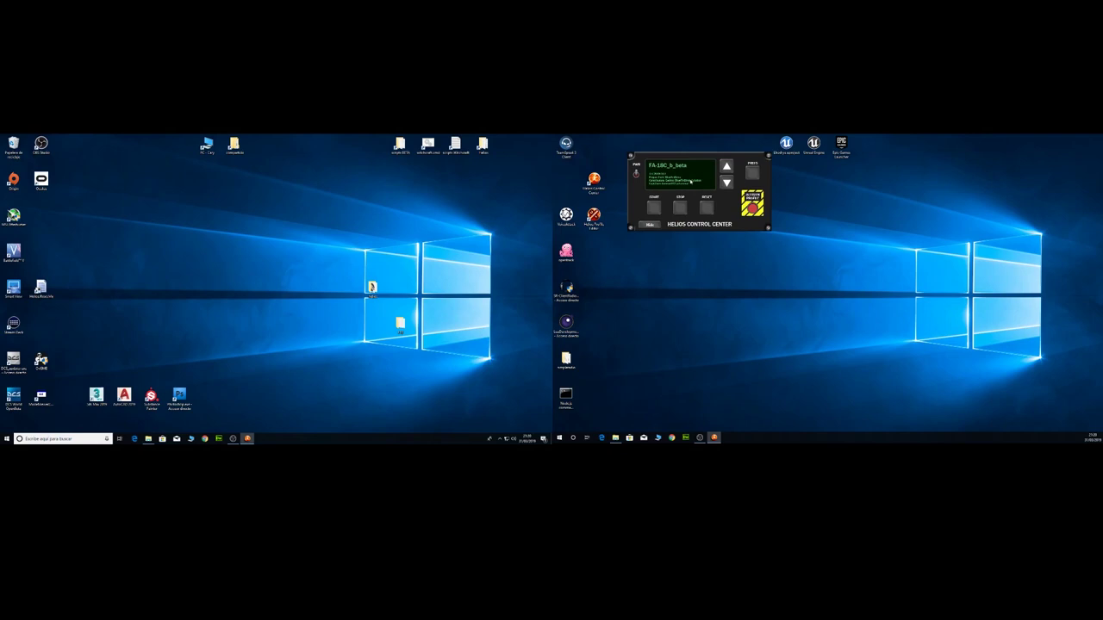
{"action": "left_click", "coordinate": [656, 208]}
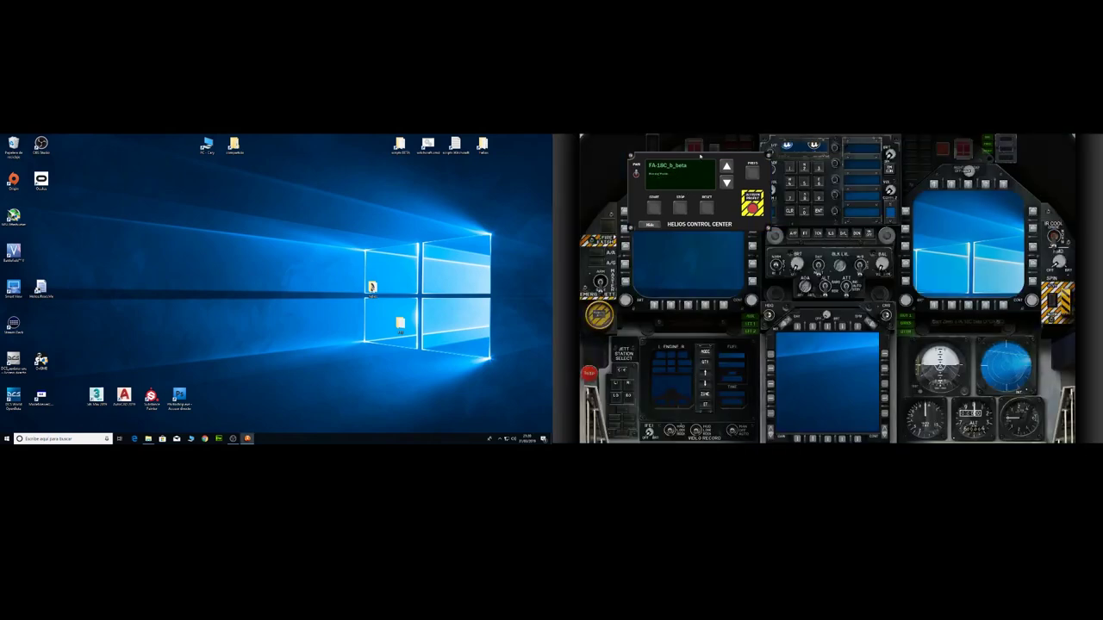
{"action": "left_click_drag", "start_coordinate": [700, 156], "coordinate": [661, 440]}
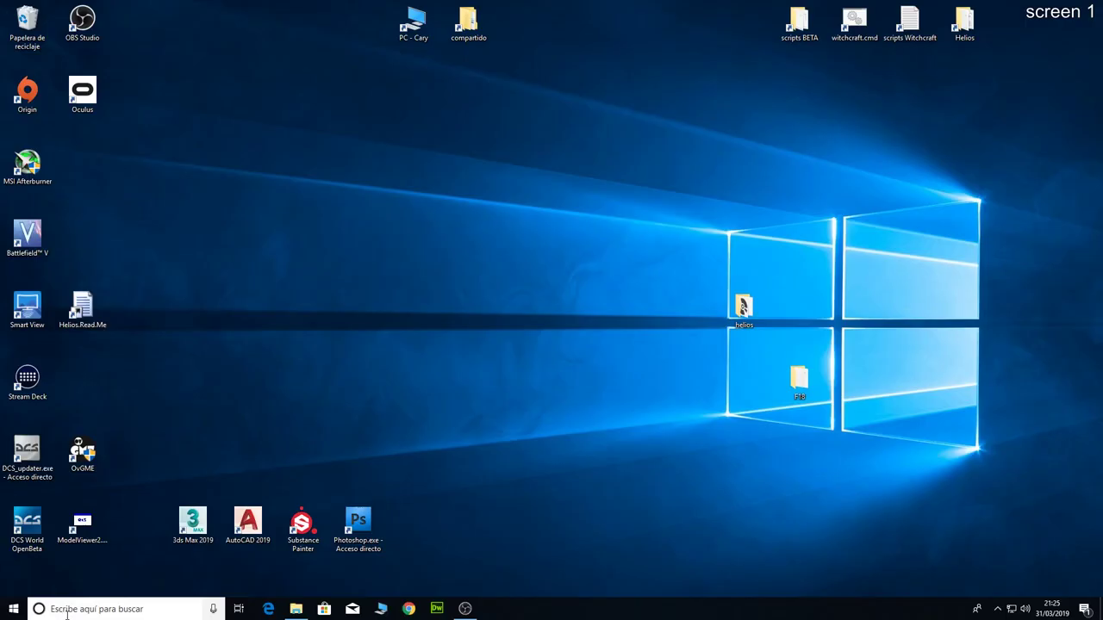
Open Paint and paste the captured screenshot of both screens into it.
{"action": "left_click", "coordinate": [67, 611]}
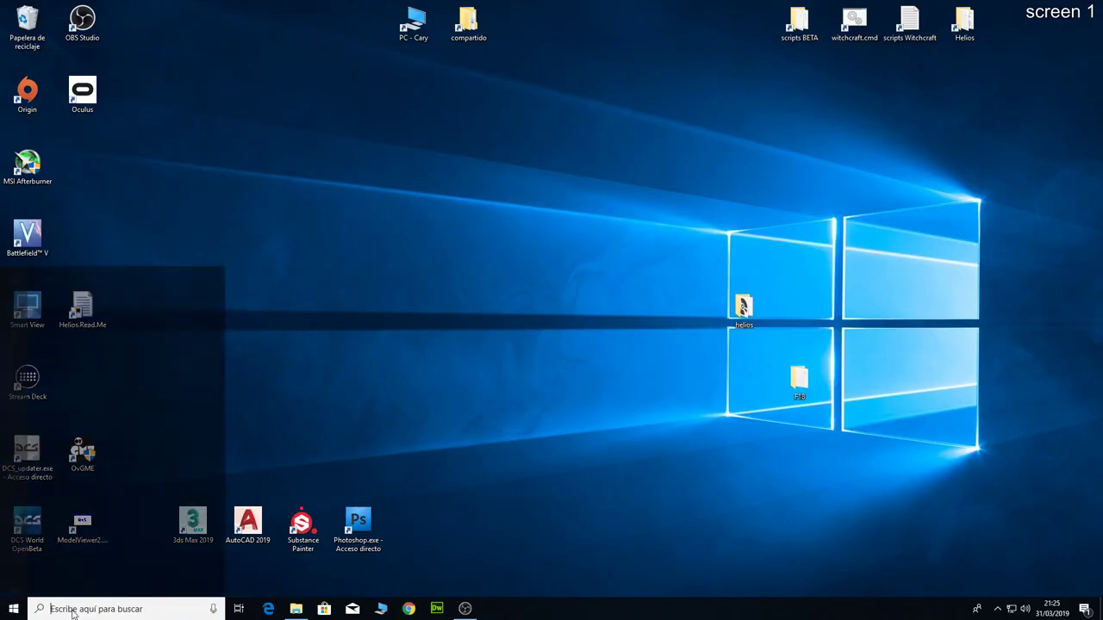
{"action": "type", "text": "paint"}
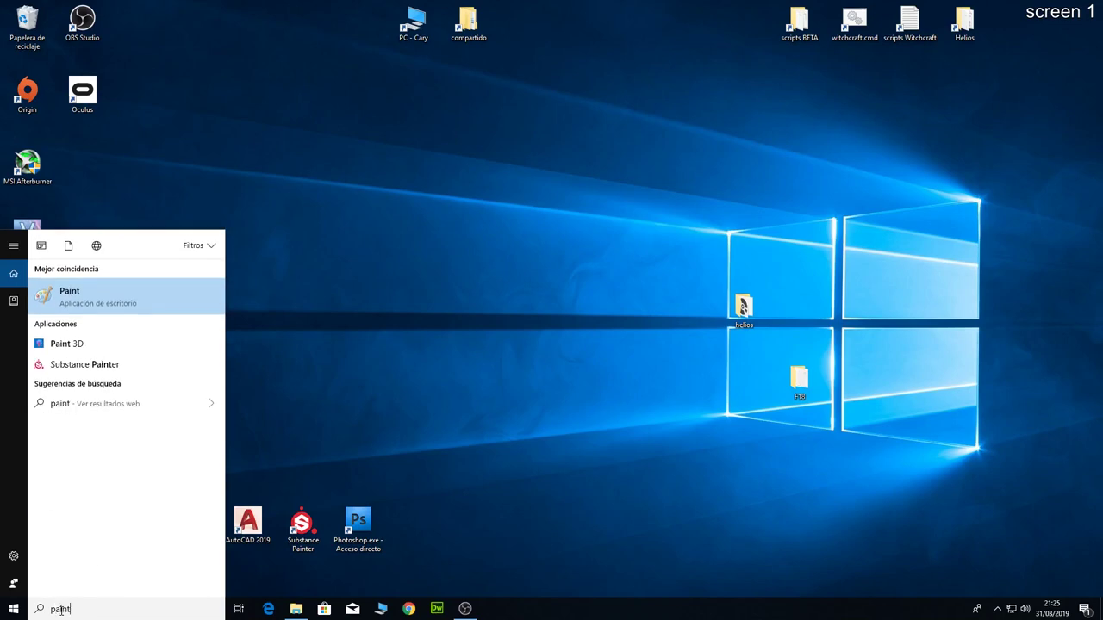
{"action": "key", "text": "Return"}
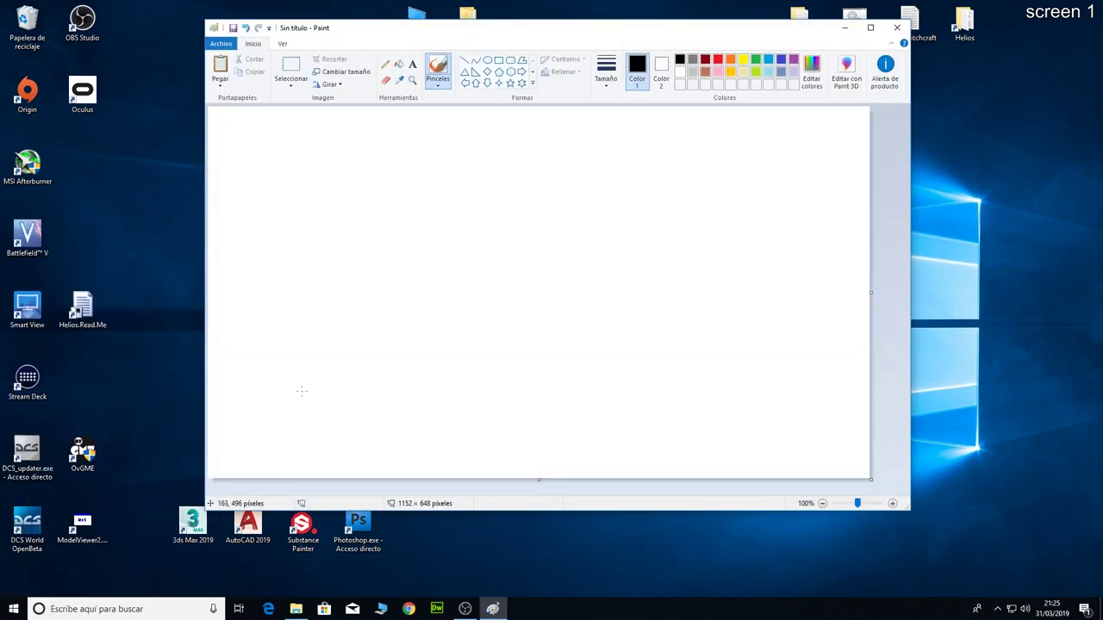
{"action": "key", "text": "ctrl+v"}
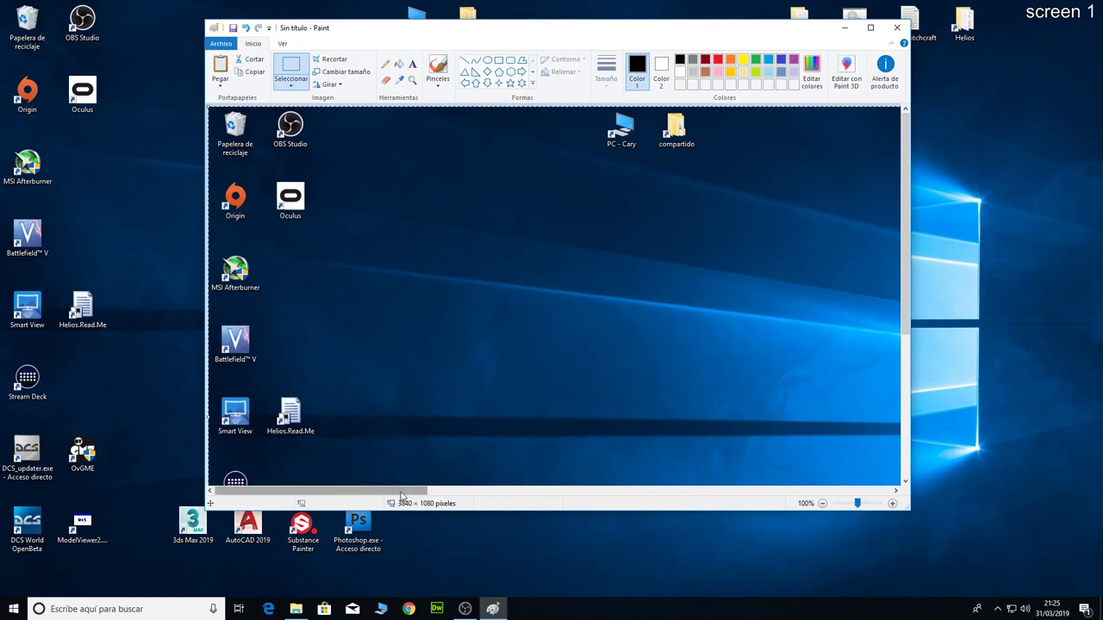
Measure the cockpit's left display in the pasted screenshot with a rectangular selection, and clear the selection.
{"action": "left_click_drag", "start_coordinate": [403, 492], "coordinate": [703, 492]}
{"action": "left_click_drag", "start_coordinate": [857, 505], "coordinate": [846, 505]}
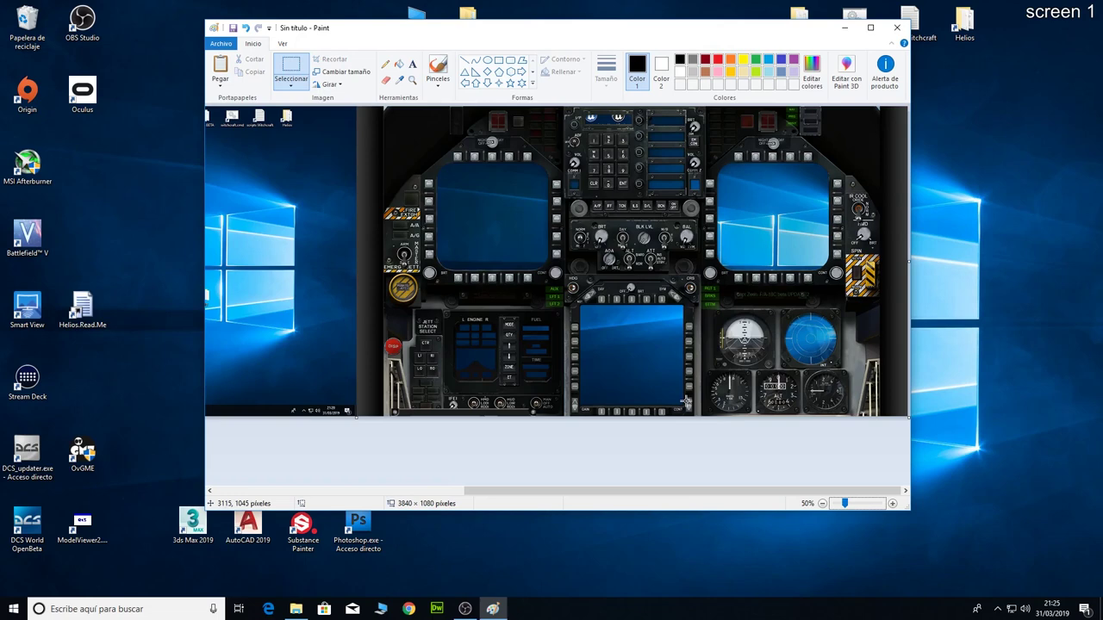
{"action": "mouse_move", "coordinate": [606, 496]}
{"action": "left_mouse_down"}
{"action": "mouse_move", "coordinate": [397, 500]}
{"action": "mouse_move", "coordinate": [584, 505]}
{"action": "left_mouse_up"}
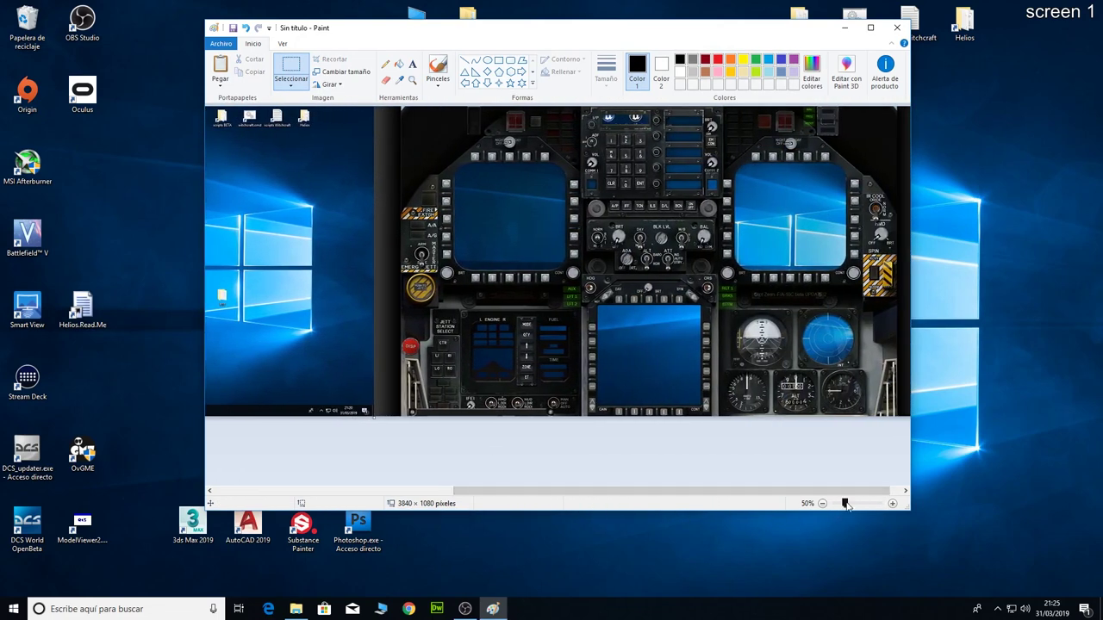
{"action": "left_click_drag", "start_coordinate": [844, 504], "coordinate": [860, 505]}
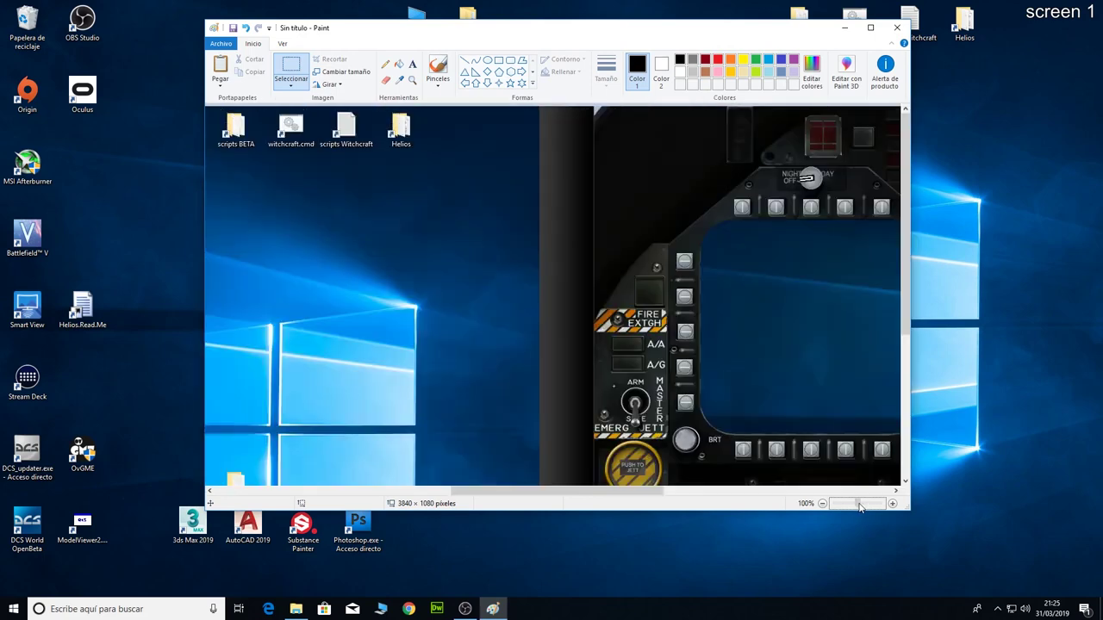
{"action": "left_click_drag", "start_coordinate": [604, 500], "coordinate": [697, 499]}
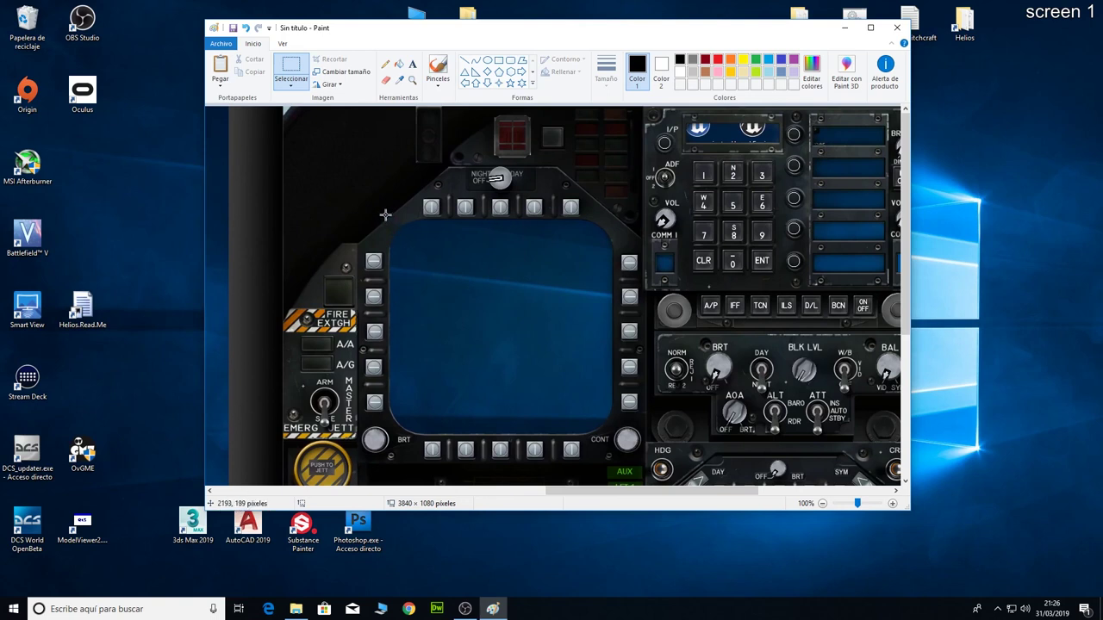
{"action": "mouse_move", "coordinate": [385, 220]}
{"action": "left_mouse_down"}
{"action": "mouse_move", "coordinate": [580, 354]}
{"action": "mouse_move", "coordinate": [628, 417]}
{"action": "mouse_move", "coordinate": [614, 435]}
{"action": "left_mouse_up"}
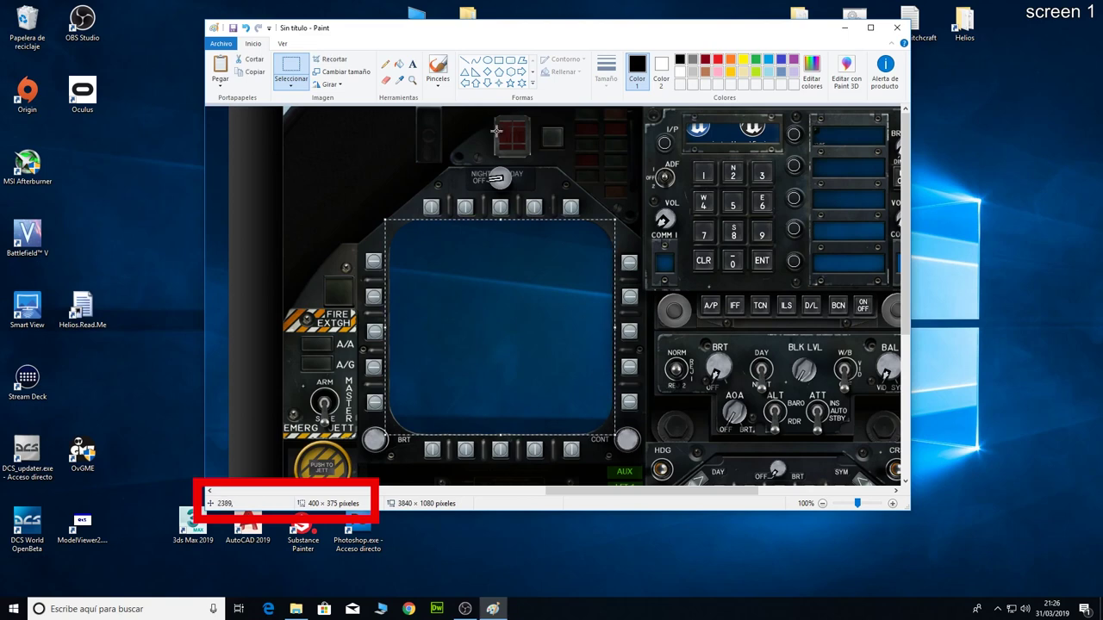
{"action": "key", "text": "Escape"}
Open 2_monitors-FA18C.lua in Notepad++ from the F18 folder's Monitor configuration, Config, MonitorSetup subfolder.
{"action": "left_click_drag", "start_coordinate": [675, 44], "coordinate": [533, 40]}
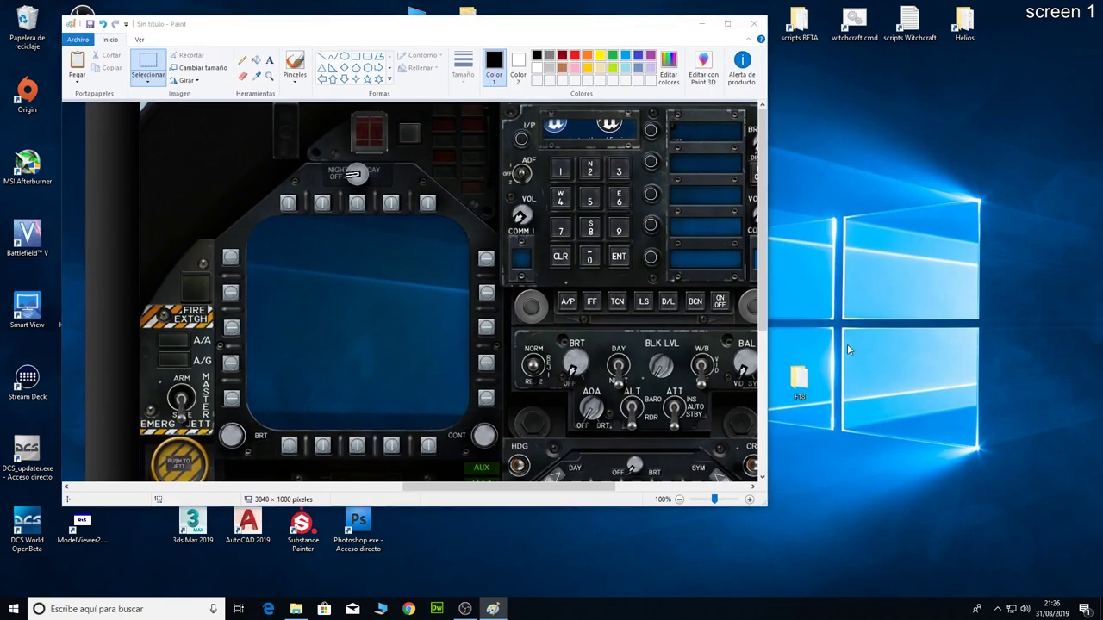
{"action": "left_click", "coordinate": [800, 389]}
{"action": "double_click", "coordinate": [800, 382]}
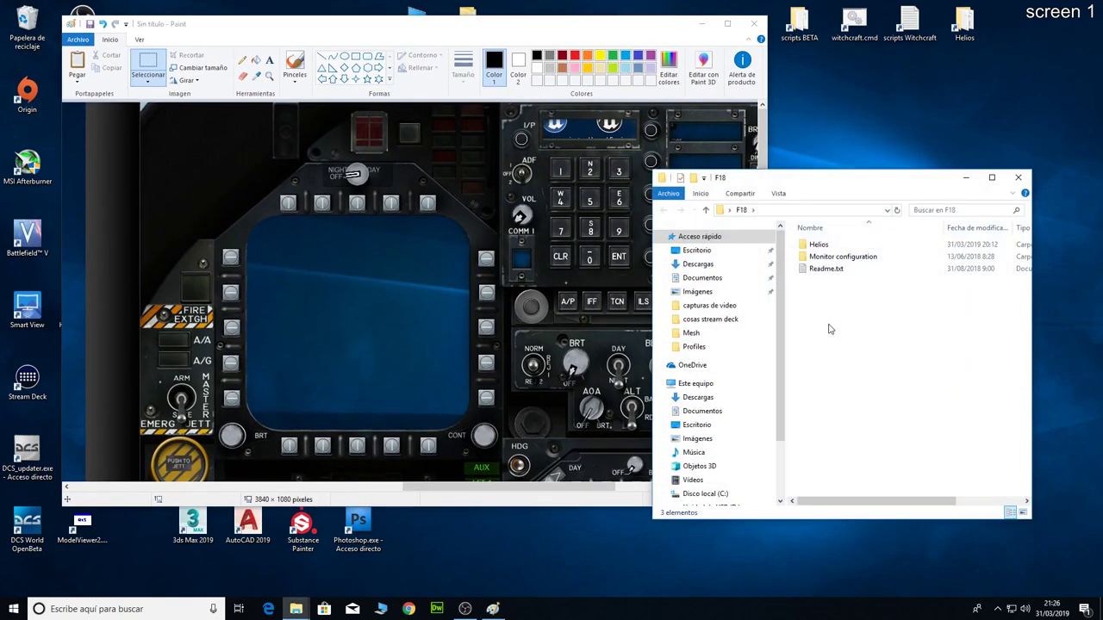
{"action": "double_click", "coordinate": [860, 258]}
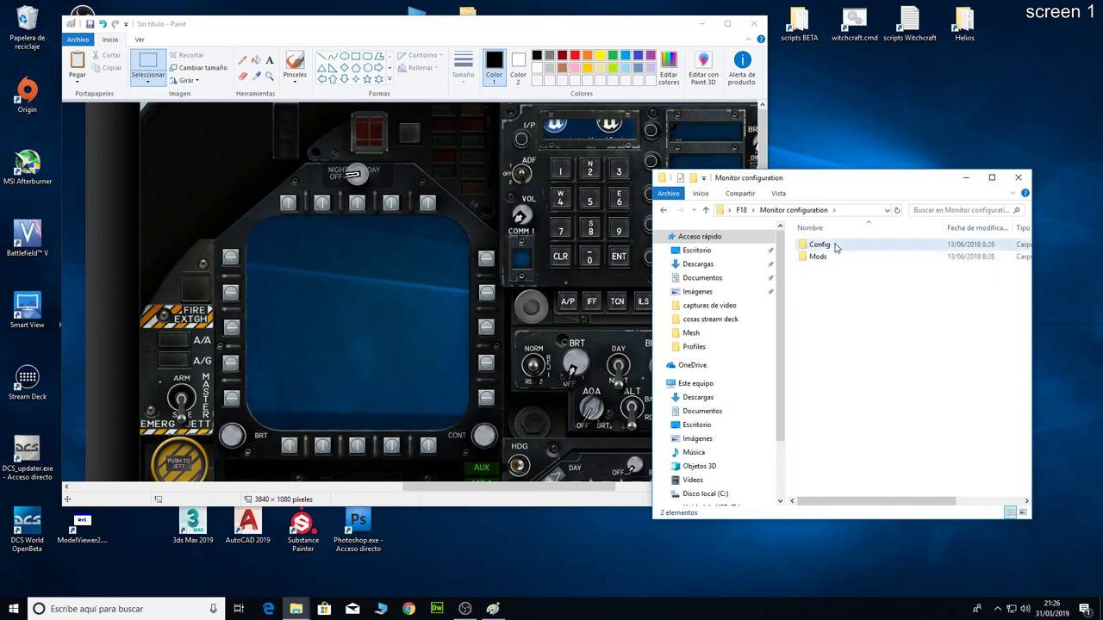
{"action": "double_click", "coordinate": [836, 245]}
{"action": "double_click", "coordinate": [849, 246]}
{"action": "right_click", "coordinate": [871, 245]}
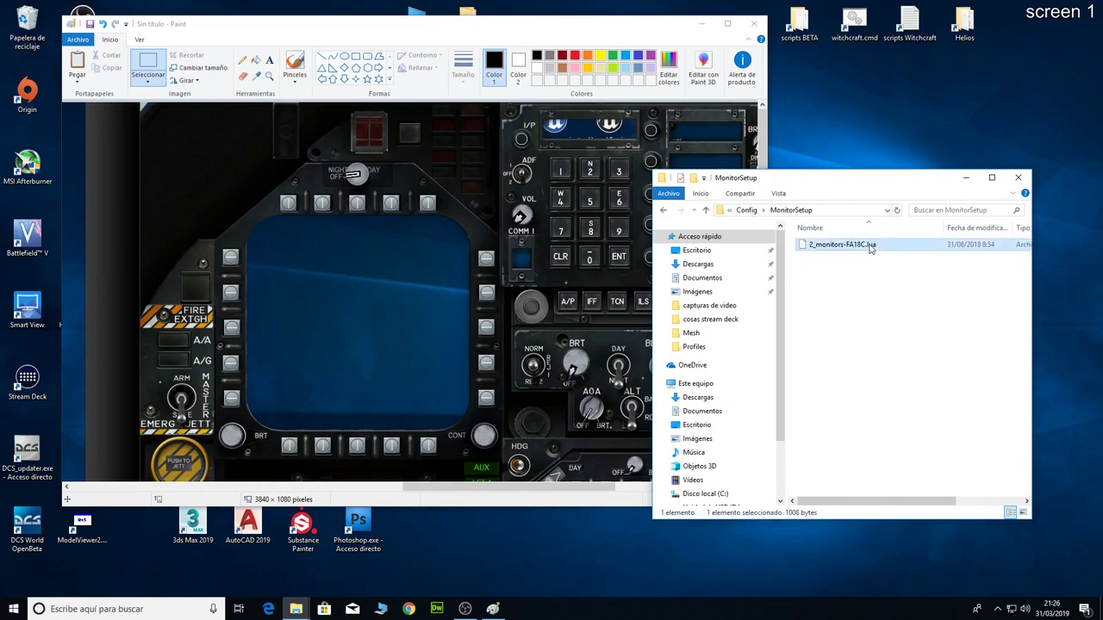
{"action": "left_click", "coordinate": [920, 267]}
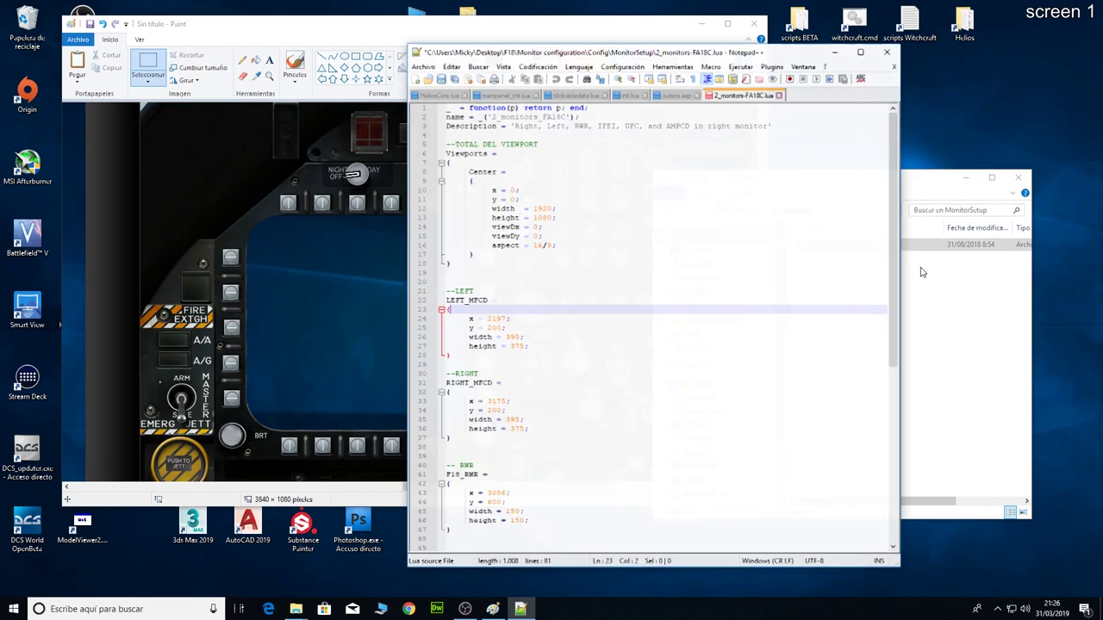
Arrange the Paint and Notepad++ windows side by side so the screenshot and the viewport code are both readable.
{"action": "left_click_drag", "start_coordinate": [479, 54], "coordinate": [698, 63]}
{"action": "left_click_drag", "start_coordinate": [622, 26], "coordinate": [576, 35]}
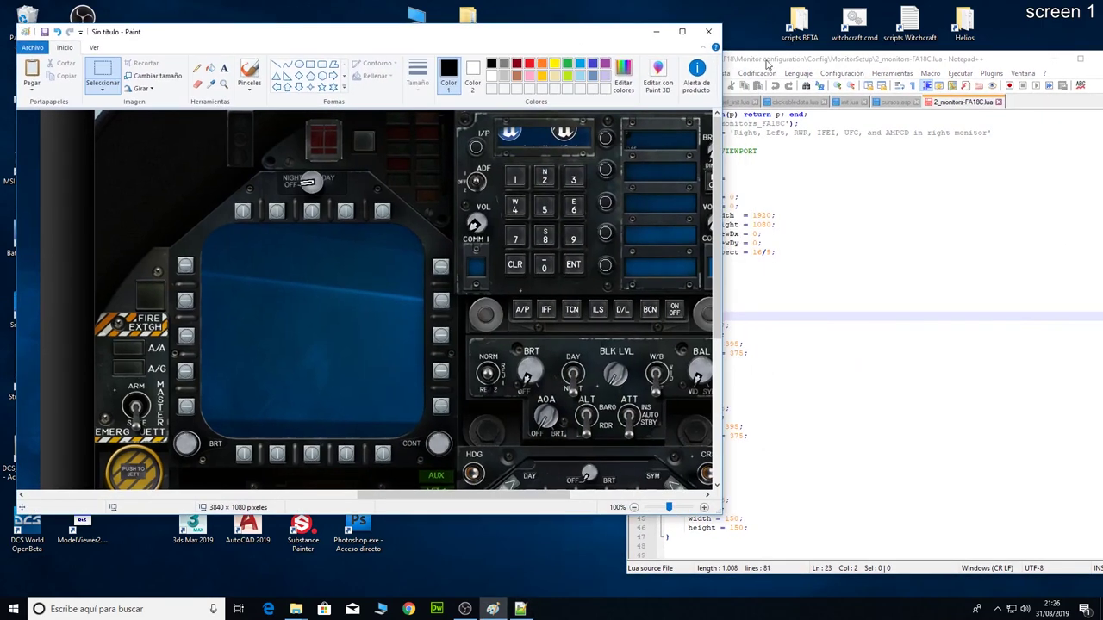
{"action": "left_click_drag", "start_coordinate": [769, 65], "coordinate": [884, 46]}
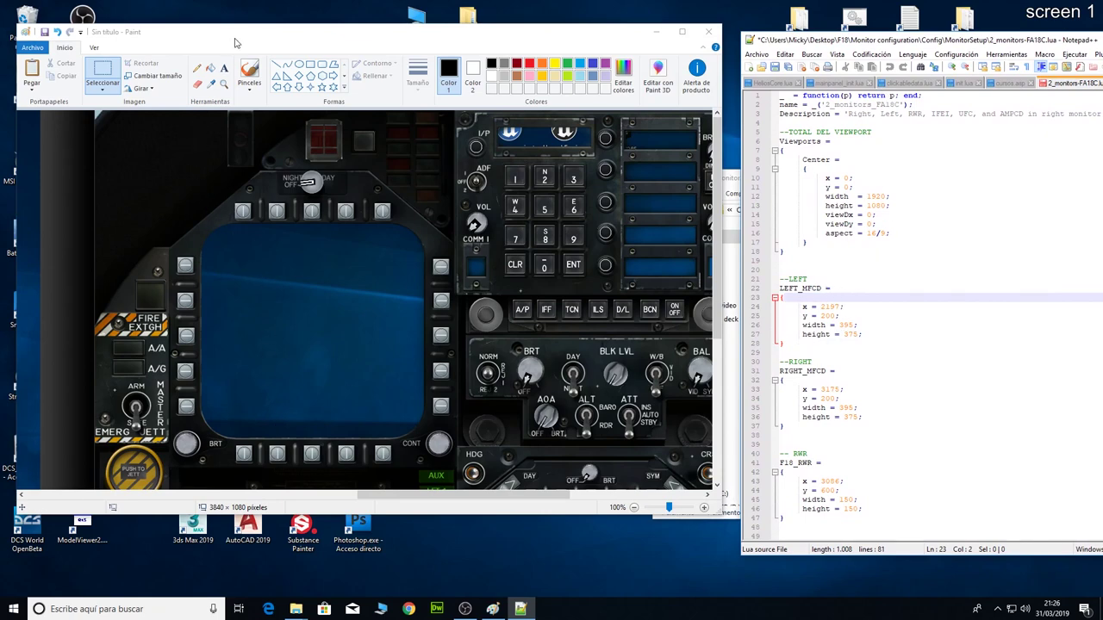
{"action": "left_click_drag", "start_coordinate": [237, 38], "coordinate": [243, 36]}
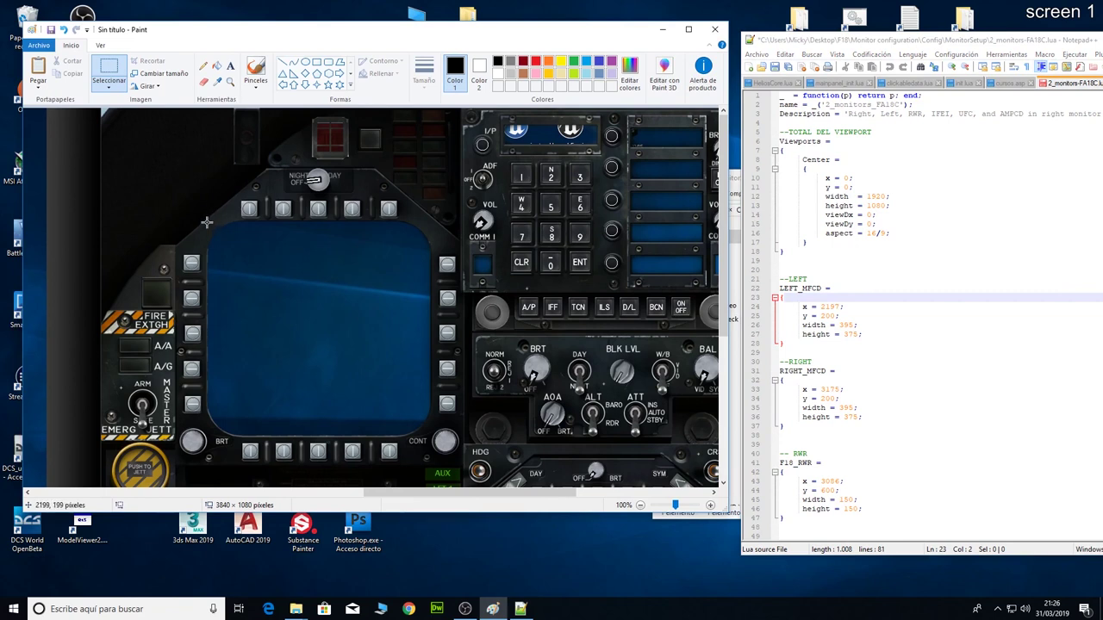
Select the left display's area in the screenshot and set LEFT_MFCD to x 2199, y 199, width 391 and height 373.
{"action": "mouse_move", "coordinate": [207, 222]}
{"action": "left_mouse_down"}
{"action": "mouse_move", "coordinate": [300, 332]}
{"action": "mouse_move", "coordinate": [431, 433]}
{"action": "left_mouse_up"}
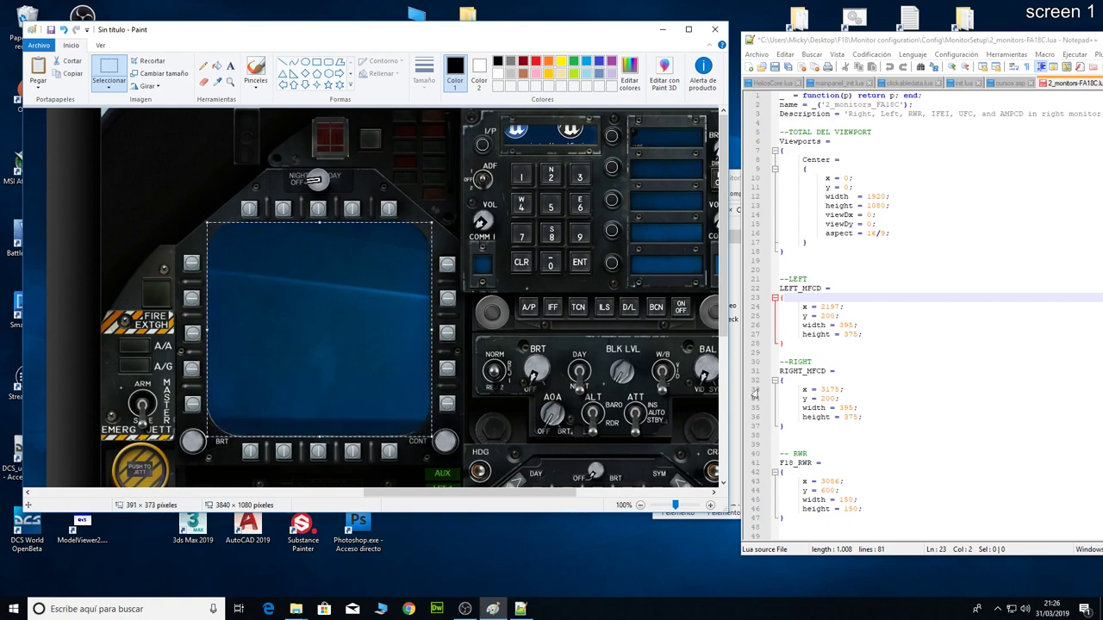
{"action": "left_click_drag", "start_coordinate": [820, 306], "coordinate": [840, 307]}
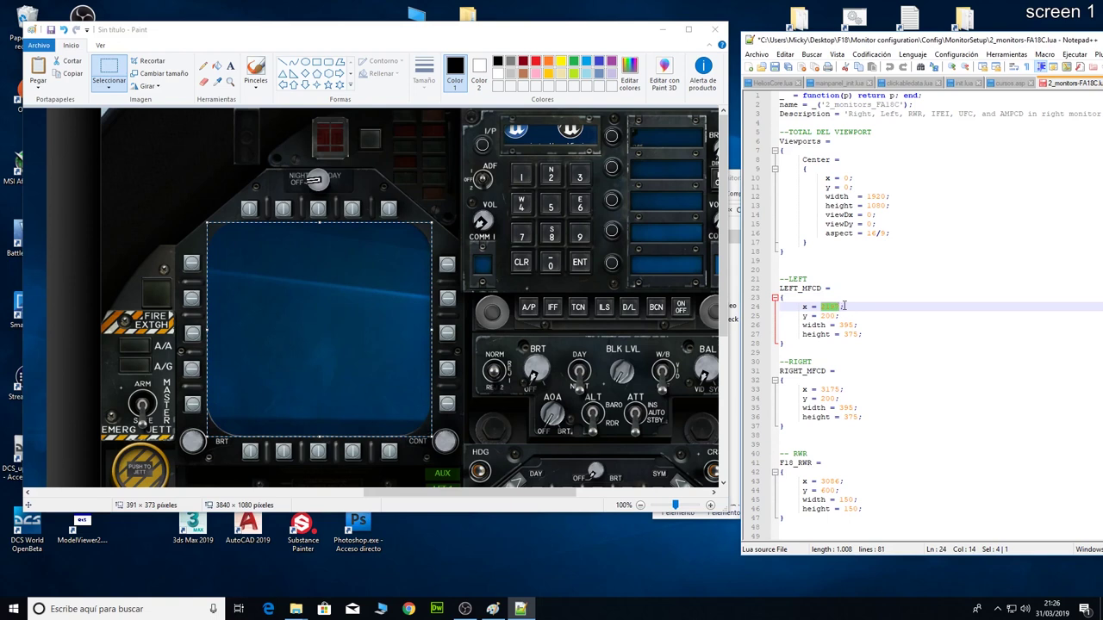
{"action": "type", "text": "2199"}
{"action": "left_click_drag", "start_coordinate": [821, 317], "coordinate": [836, 318]}
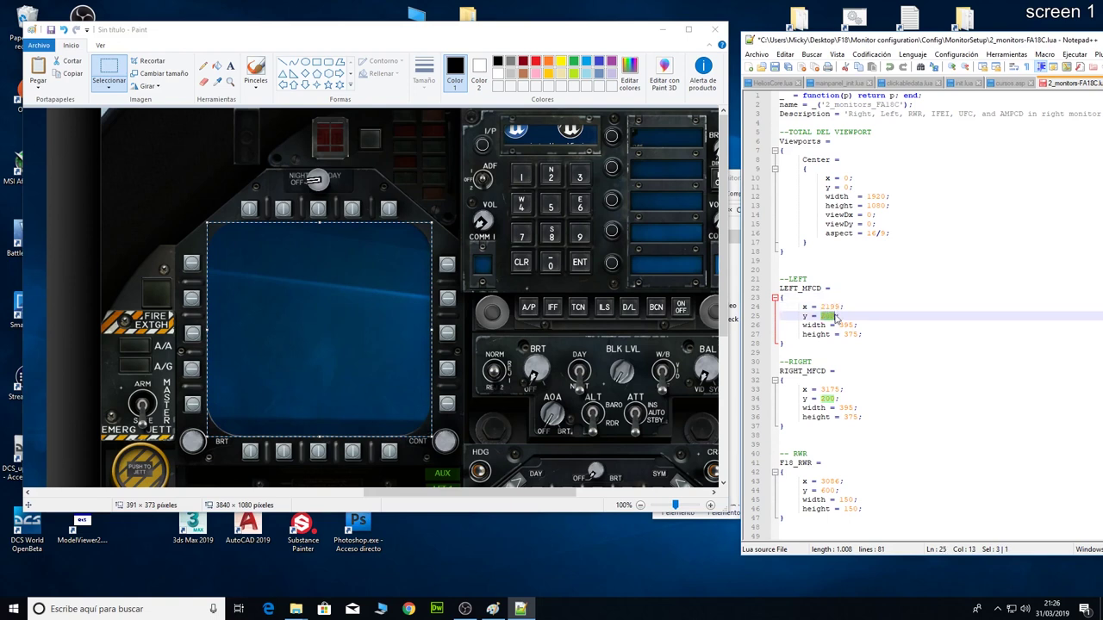
{"action": "type", "text": "199"}
{"action": "left_click_drag", "start_coordinate": [840, 325], "coordinate": [854, 324]}
{"action": "type", "text": "3"}
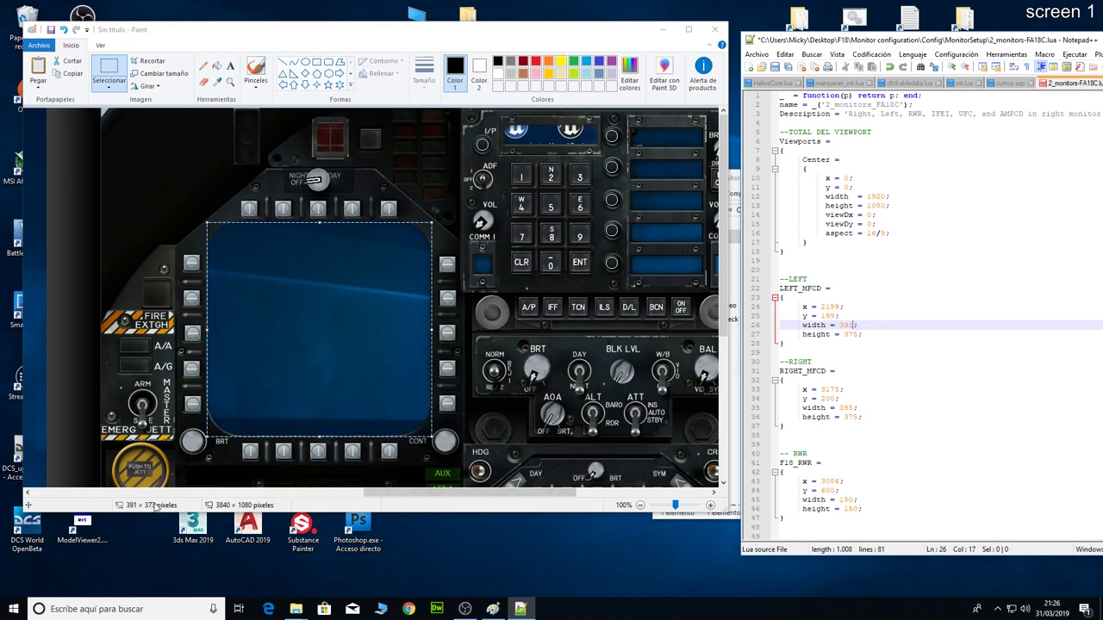
{"action": "left_click_drag", "start_coordinate": [847, 335], "coordinate": [859, 334]}
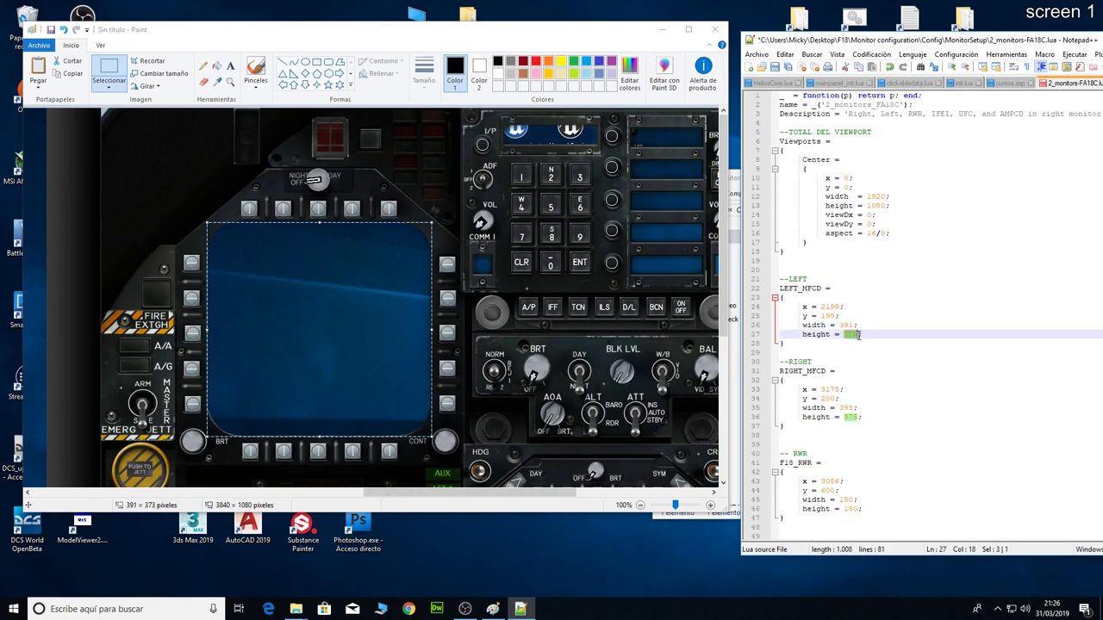
{"action": "type", "text": "3"}
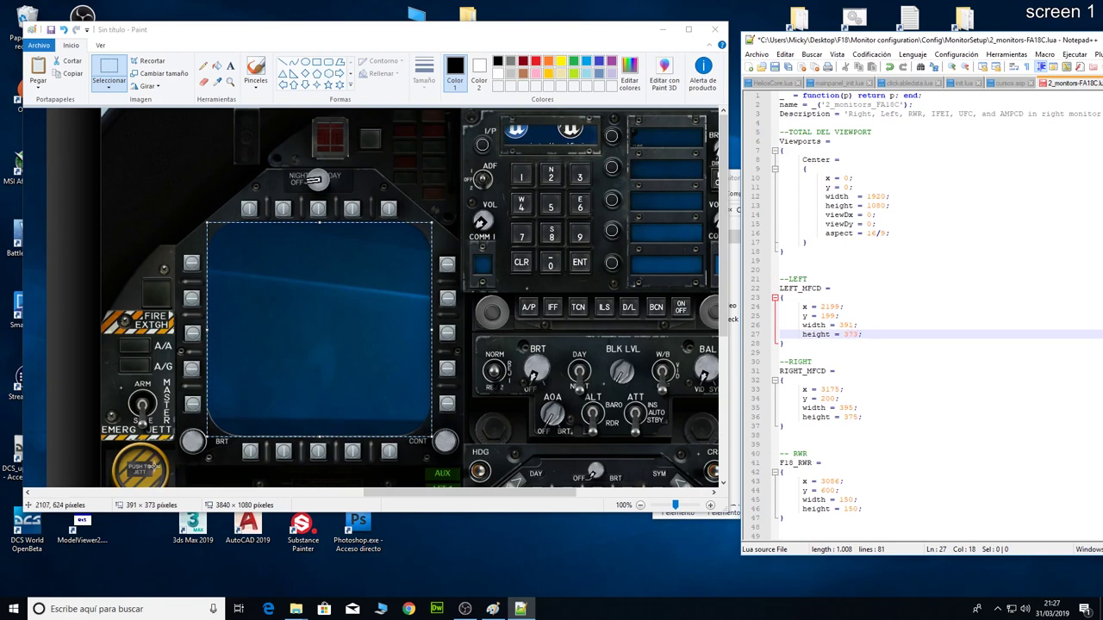
Select the right display's area in the screenshot and set RIGHT_MFCD to x 3179, y 199, width 391 and height 375.
{"action": "left_click_drag", "start_coordinate": [392, 497], "coordinate": [530, 498]}
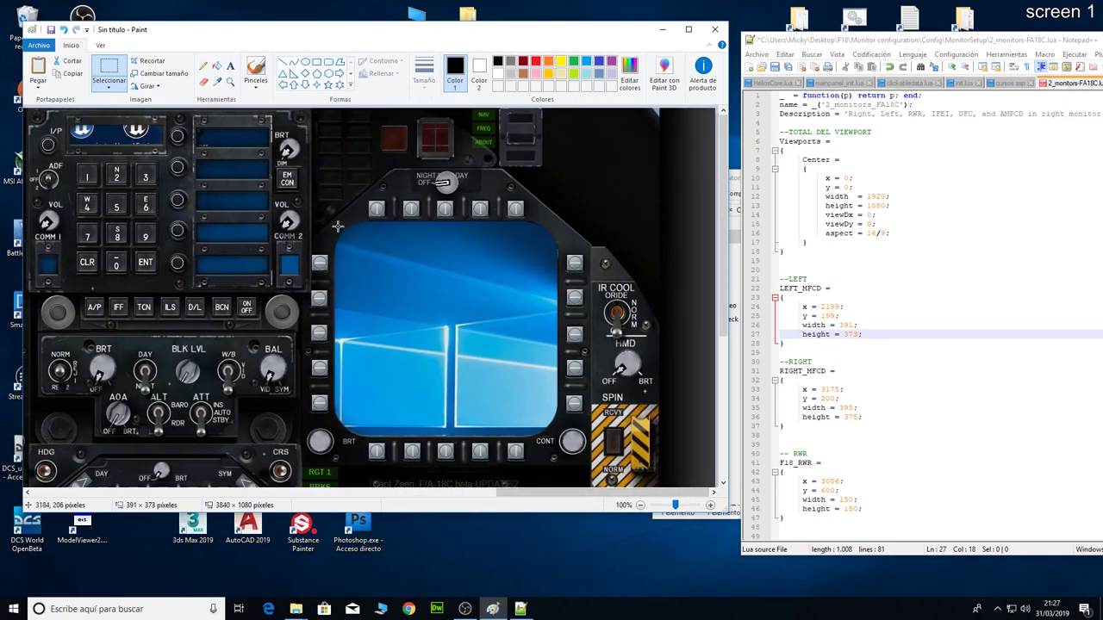
{"action": "mouse_move", "coordinate": [335, 223]}
{"action": "left_mouse_down"}
{"action": "mouse_move", "coordinate": [480, 333]}
{"action": "mouse_move", "coordinate": [558, 436]}
{"action": "left_mouse_up"}
{"action": "left_click_drag", "start_coordinate": [822, 394], "coordinate": [841, 390]}
{"action": "type", "text": "3"}
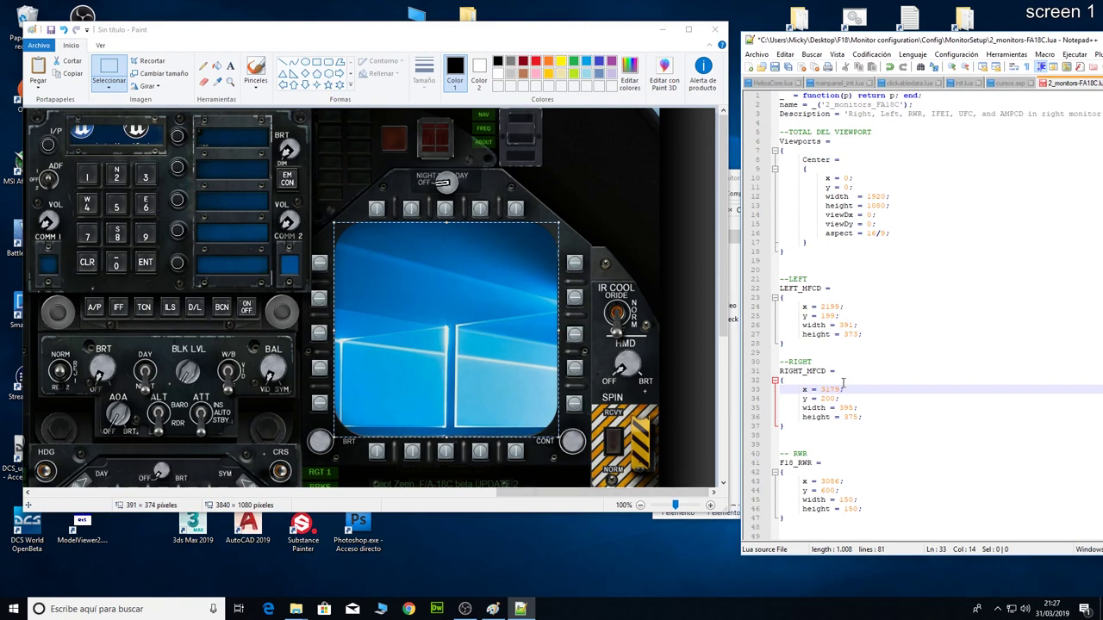
{"action": "left_click_drag", "start_coordinate": [820, 400], "coordinate": [835, 398]}
{"action": "type", "text": "199"}
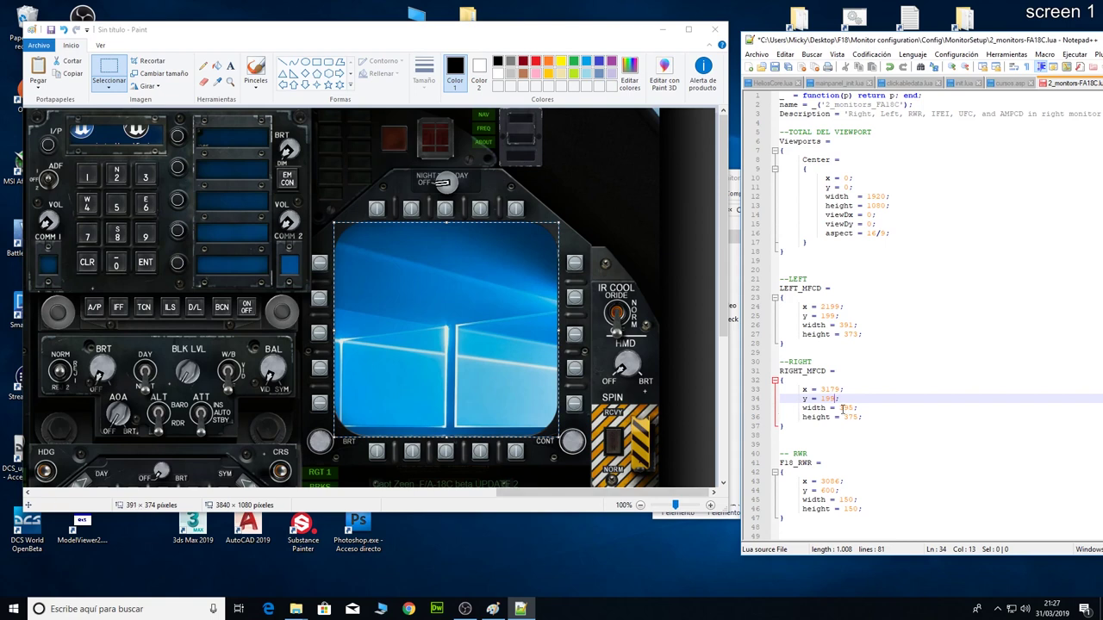
{"action": "left_click_drag", "start_coordinate": [841, 409], "coordinate": [853, 408]}
{"action": "type", "text": "3"}
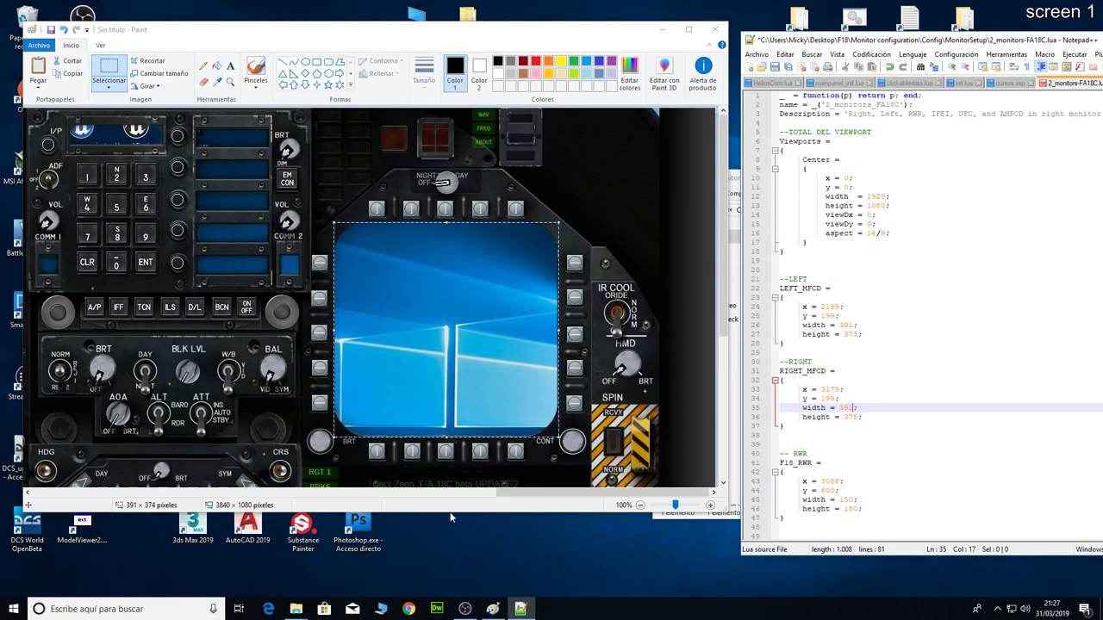
{"action": "left_click_drag", "start_coordinate": [844, 417], "coordinate": [859, 417]}
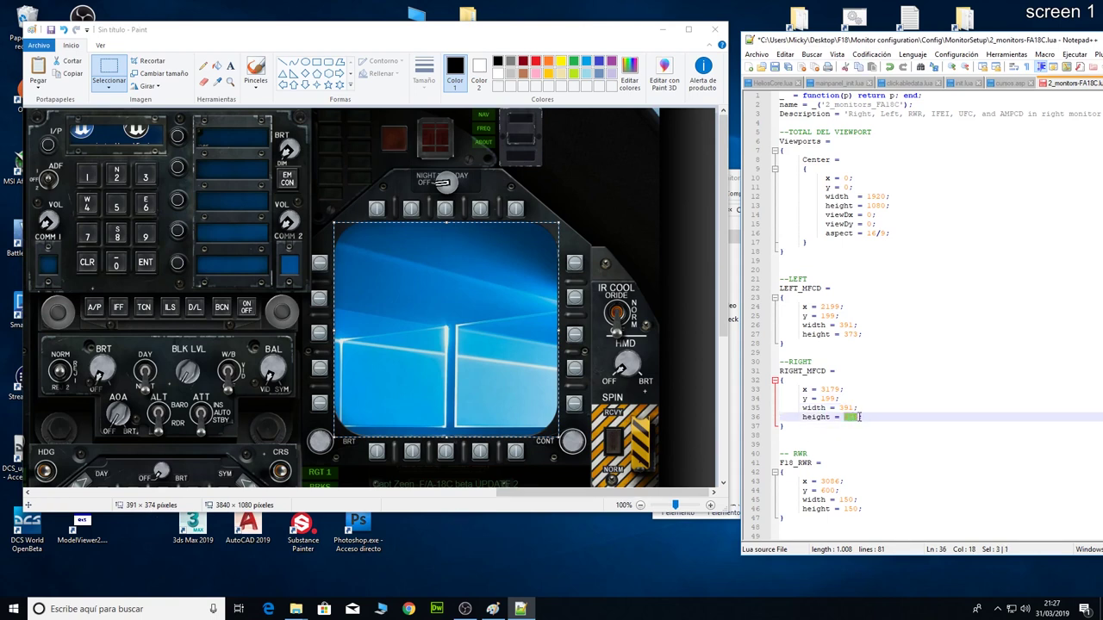
{"action": "type", "text": "3"}
{"action": "left_click", "coordinate": [847, 373]}
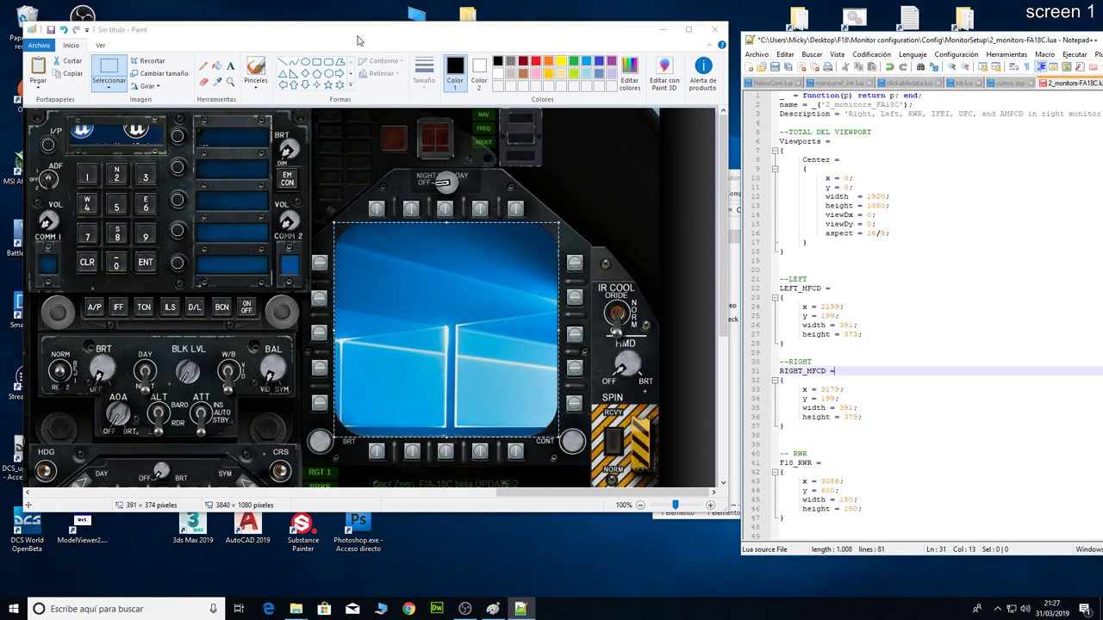
Measure the cockpit's lower center display in the screenshot with a rectangular selection from its upper-left to its lower-right corner.
{"action": "left_click_drag", "start_coordinate": [365, 44], "coordinate": [377, 42]}
{"action": "left_click_drag", "start_coordinate": [501, 493], "coordinate": [428, 493]}
{"action": "left_click_drag", "start_coordinate": [741, 250], "coordinate": [736, 409]}
{"action": "left_click_drag", "start_coordinate": [491, 492], "coordinate": [498, 492]}
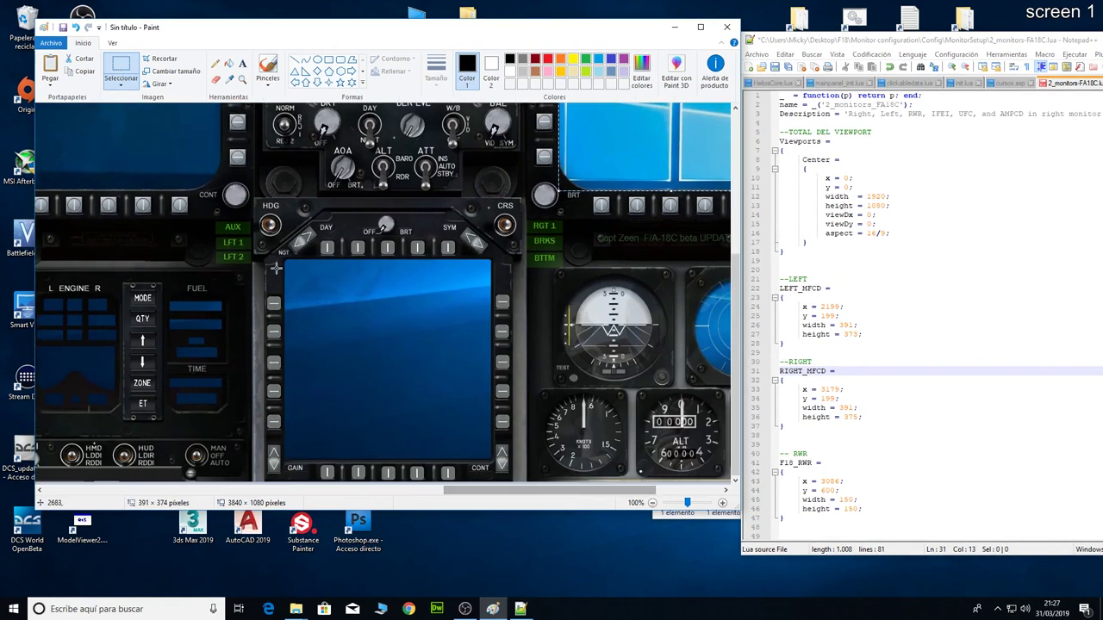
{"action": "left_click_drag", "start_coordinate": [283, 258], "coordinate": [493, 463]}
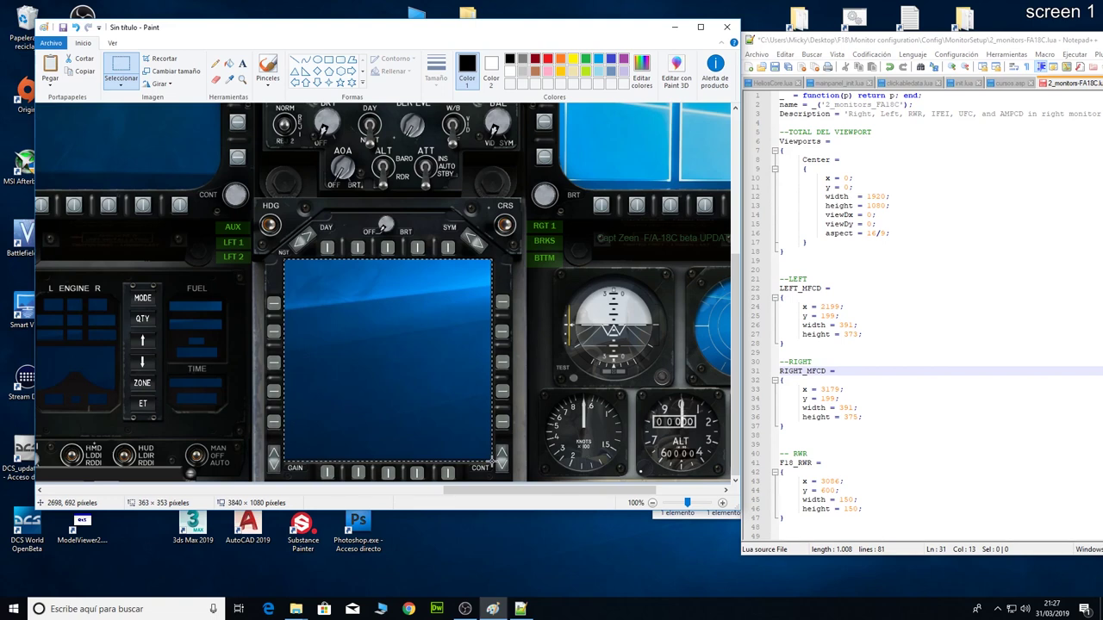
{"action": "left_click_drag", "start_coordinate": [284, 258], "coordinate": [492, 461]}
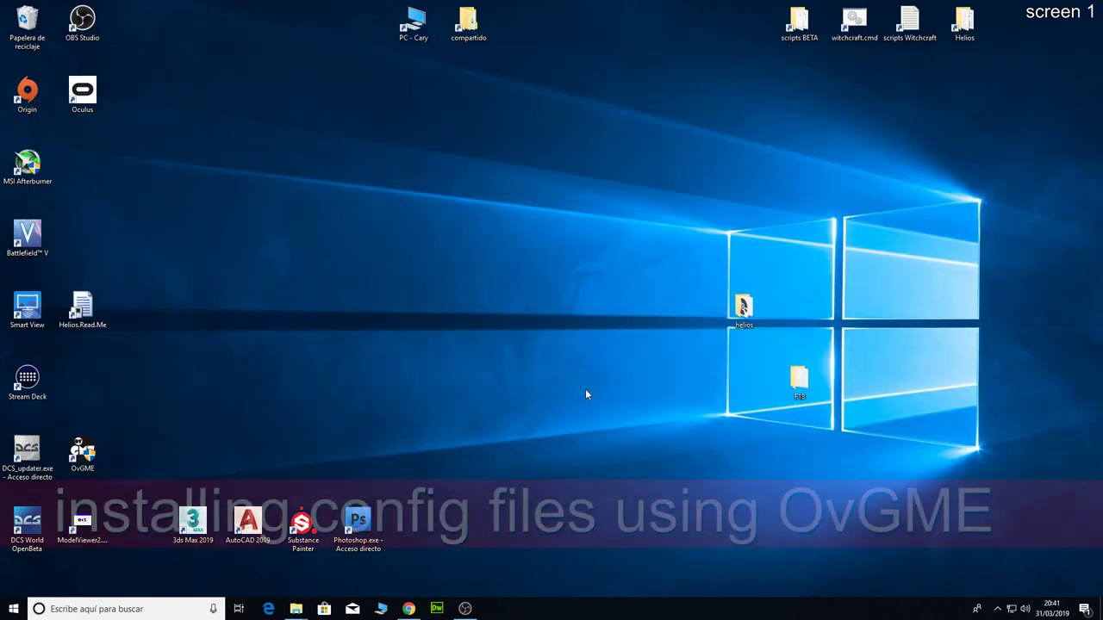
Open the Monitor configuration folder inside the desktop's F18 folder.
{"action": "double_click", "coordinate": [800, 381]}
{"action": "left_click_drag", "start_coordinate": [723, 131], "coordinate": [846, 182]}
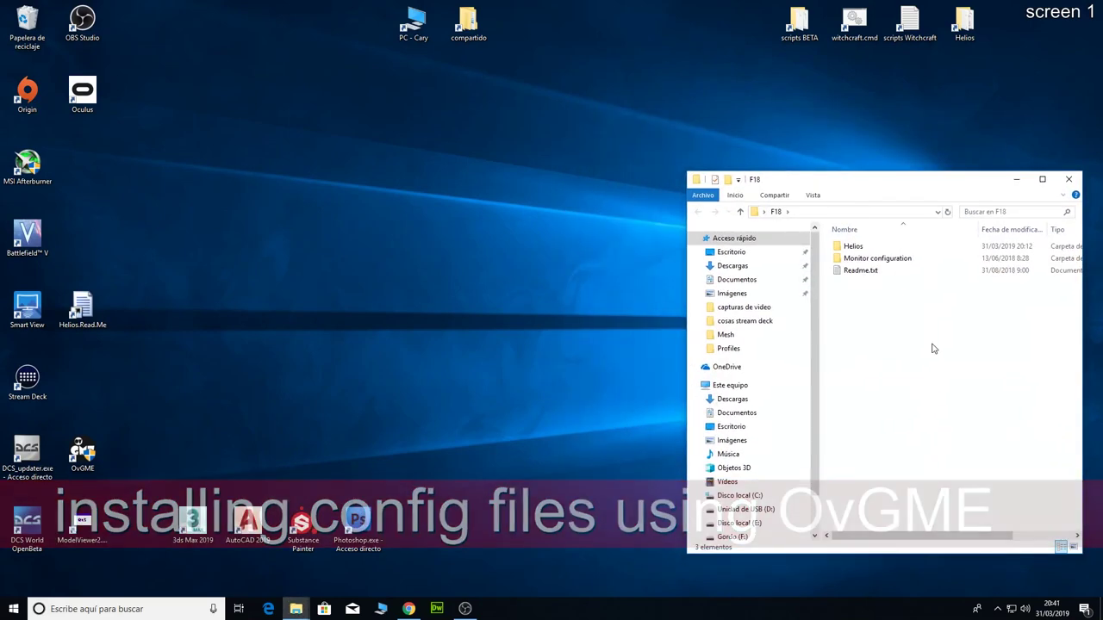
{"action": "left_click", "coordinate": [853, 260]}
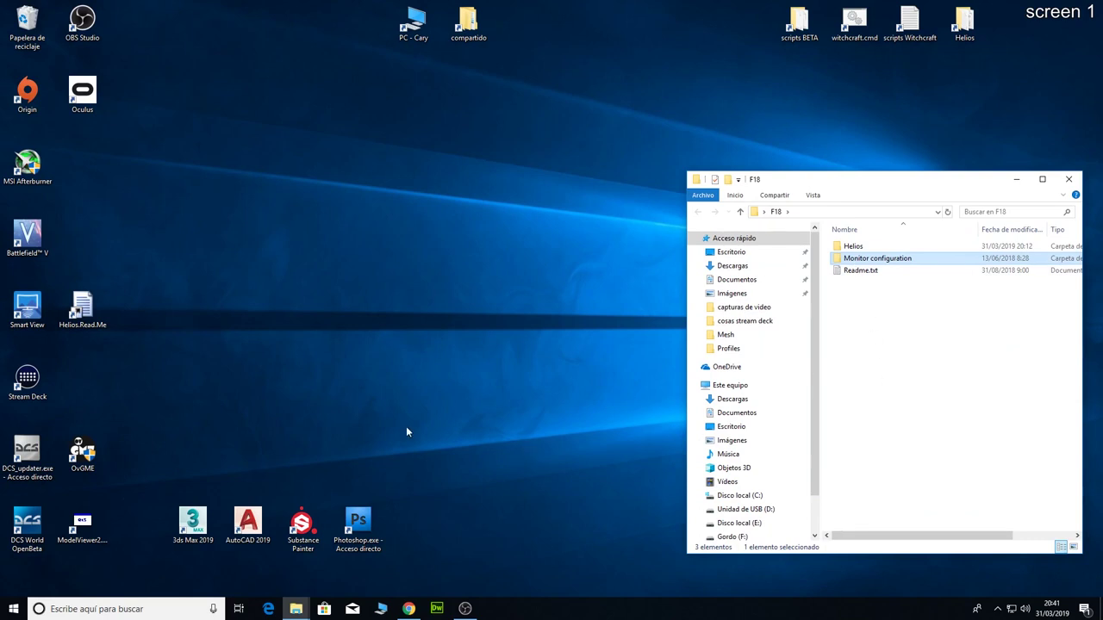
{"action": "double_click", "coordinate": [852, 259]}
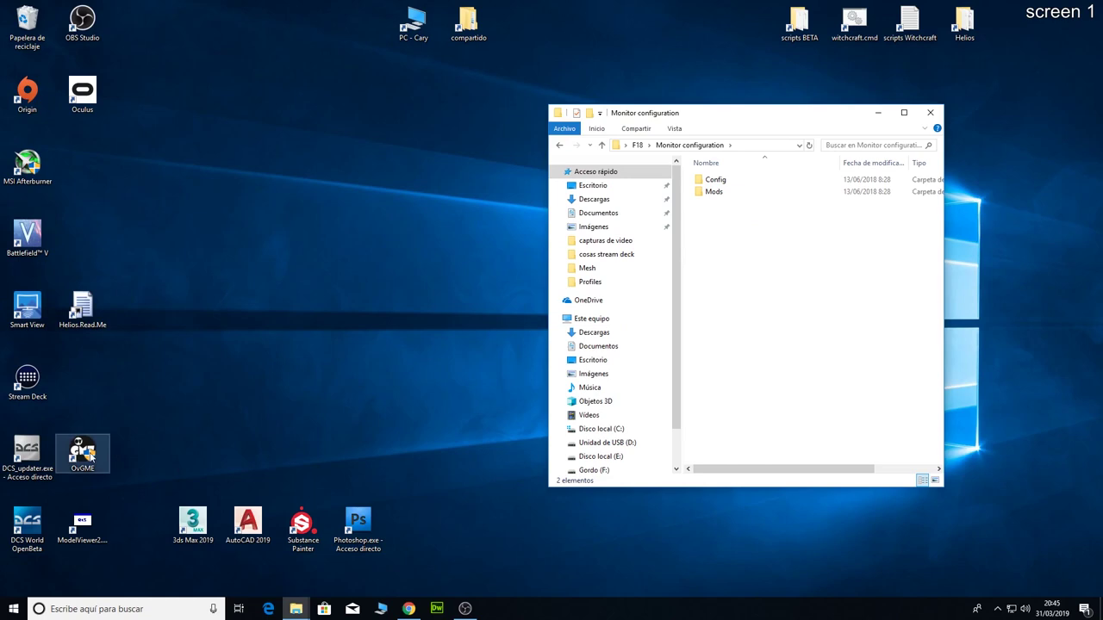
Switch to Chrome and review the OVGME wiki page's download, profile setup and mod-enabling sections, then minimize the browser.
{"action": "left_click", "coordinate": [409, 609]}
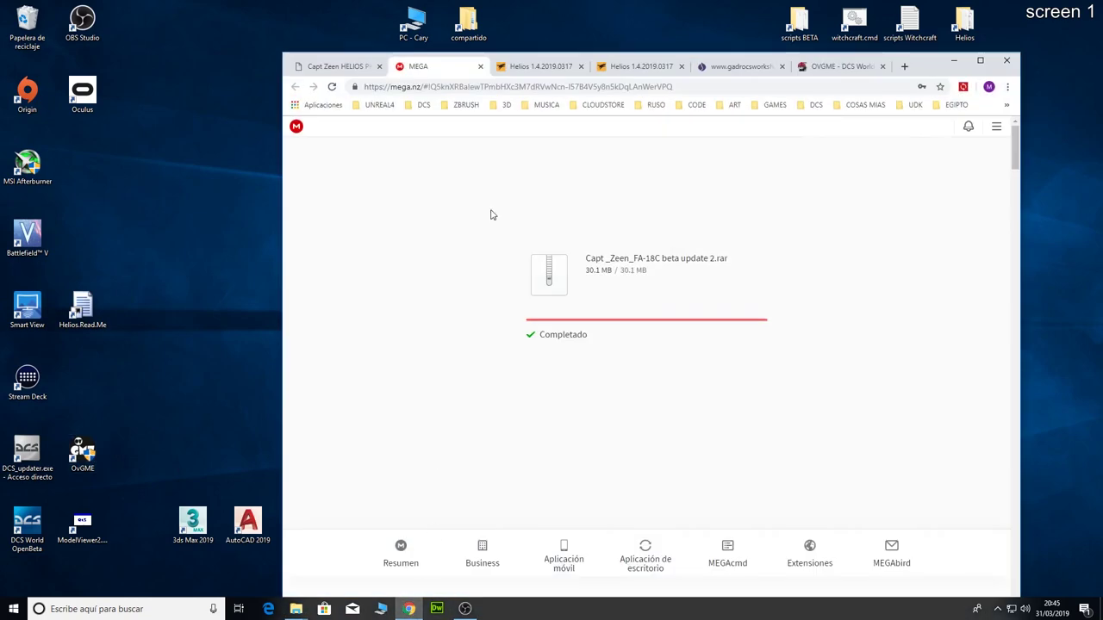
{"action": "left_click", "coordinate": [836, 70]}
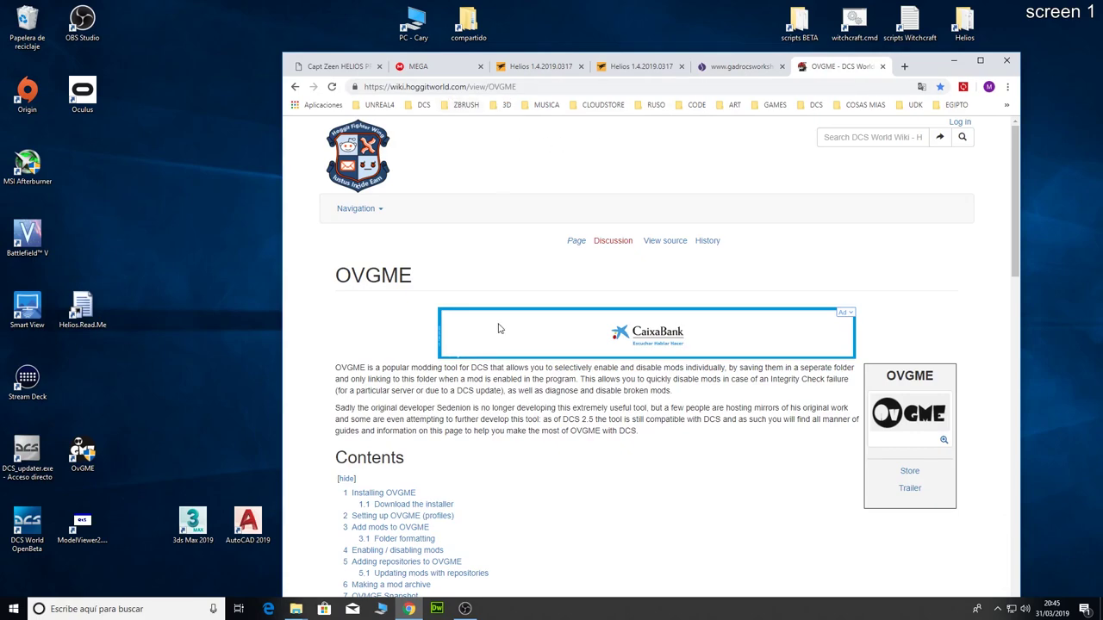
{"action": "scroll", "coordinate": [479, 461], "scroll_direction": "down", "scroll_amount": 1}
{"action": "scroll", "coordinate": [479, 461], "scroll_direction": "down", "scroll_amount": 2}
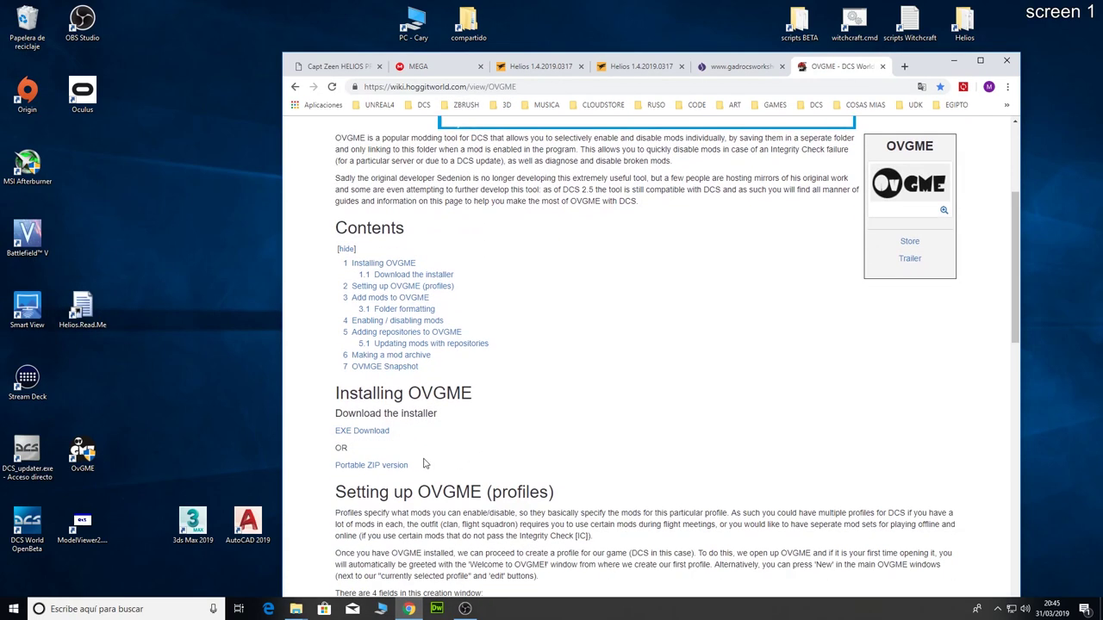
{"action": "scroll", "coordinate": [422, 466], "scroll_direction": "down", "scroll_amount": 3}
{"action": "scroll", "coordinate": [422, 465], "scroll_direction": "down", "scroll_amount": 7}
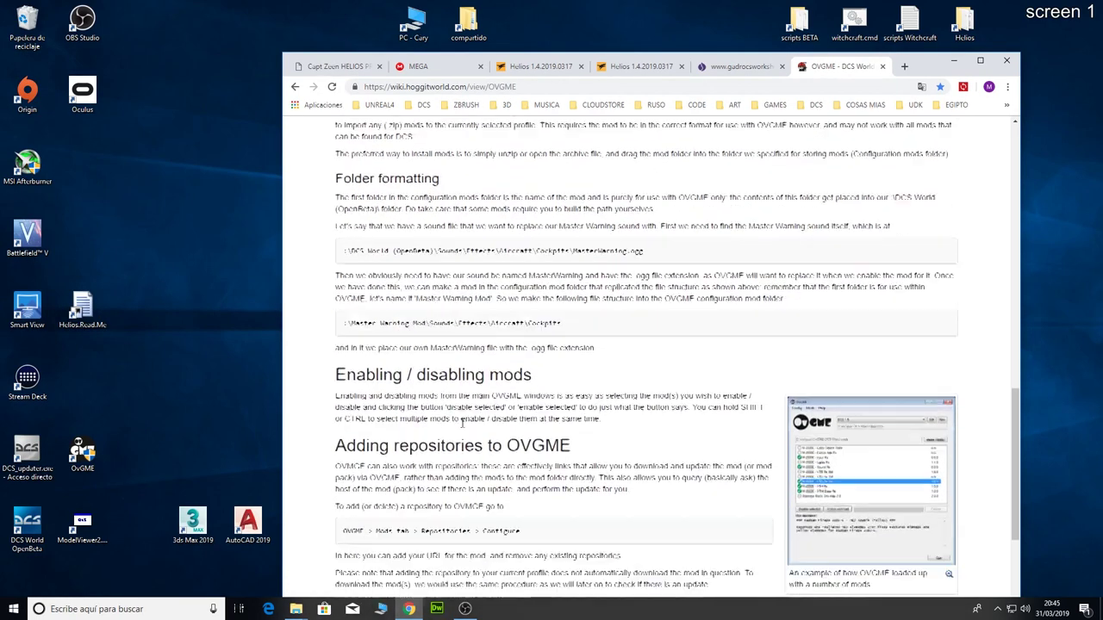
{"action": "scroll", "coordinate": [533, 429], "scroll_direction": "up", "scroll_amount": 13}
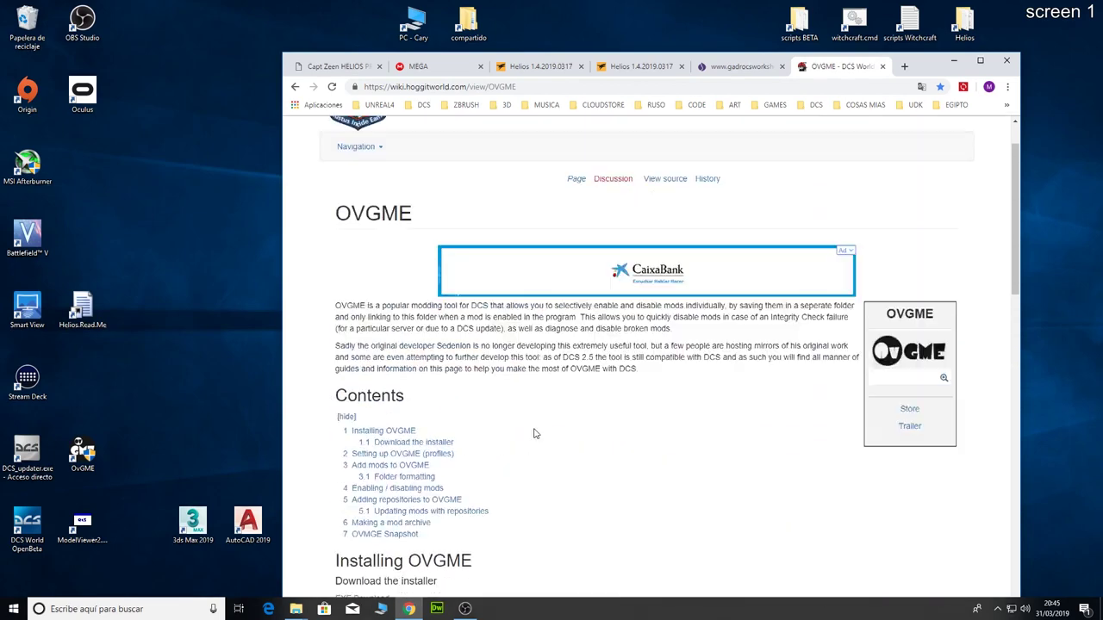
{"action": "left_click", "coordinate": [954, 61]}
Launch OvGME and open its mods folder, OVGME files\OVGME mods on drive F:, in a new File Explorer window.
{"action": "double_click", "coordinate": [82, 453]}
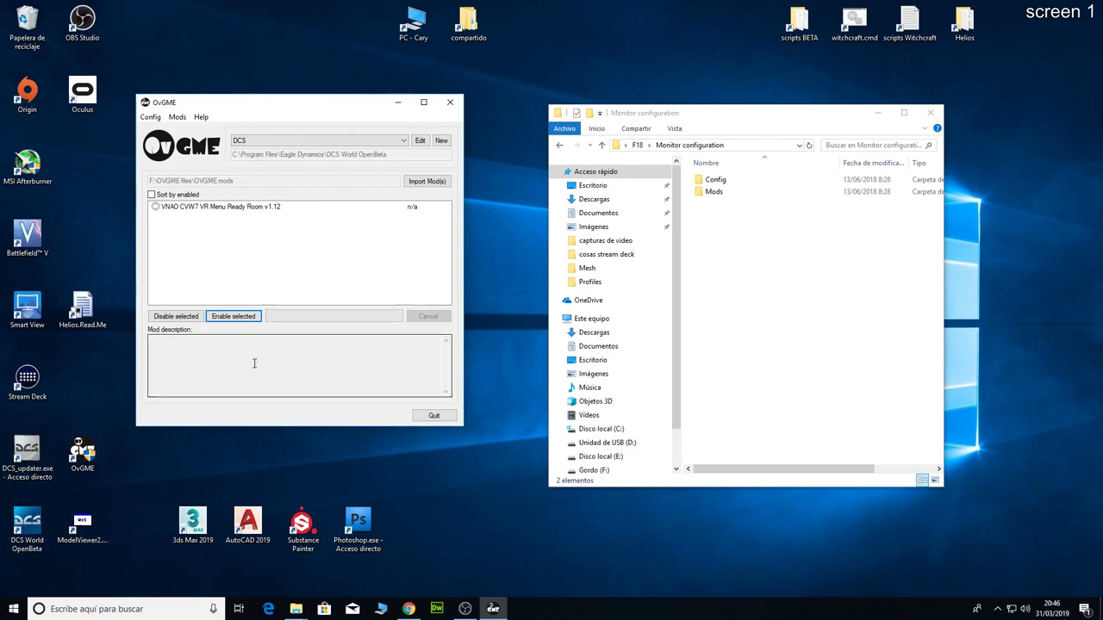
{"action": "left_click_drag", "start_coordinate": [327, 107], "coordinate": [351, 110]}
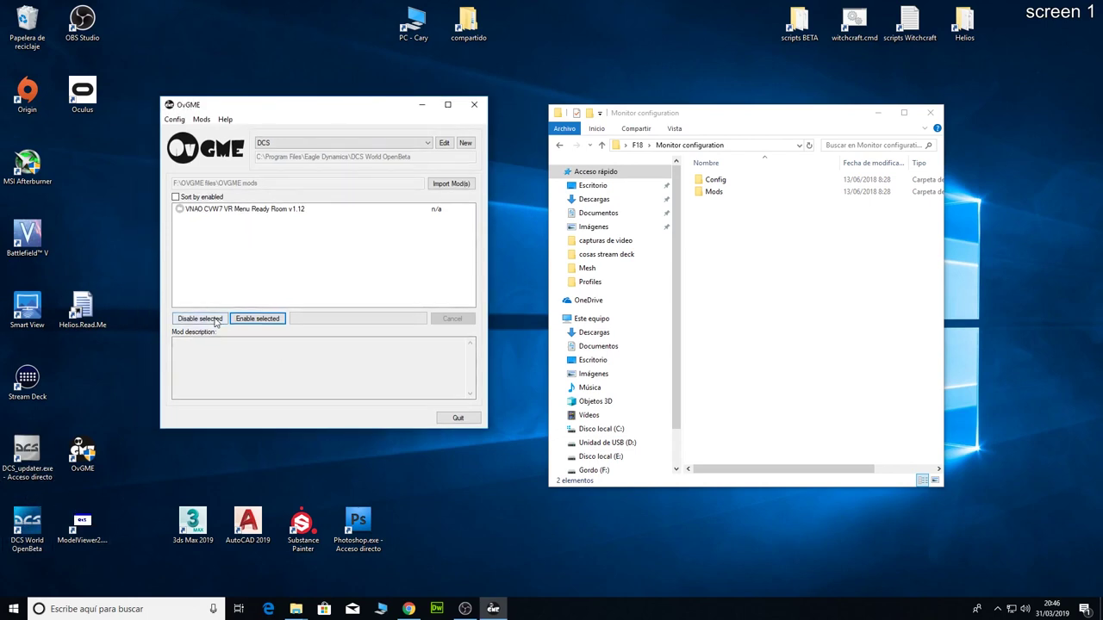
{"action": "key", "text": "super+e"}
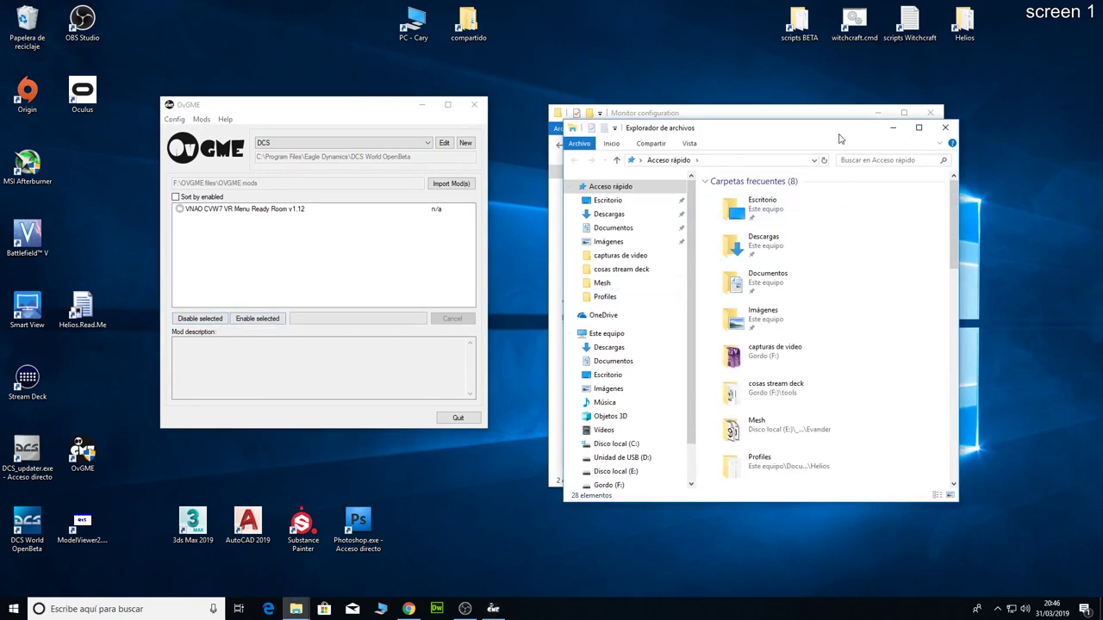
{"action": "left_click_drag", "start_coordinate": [836, 130], "coordinate": [568, 151]}
{"action": "scroll", "coordinate": [551, 439], "scroll_direction": "down", "scroll_amount": 5}
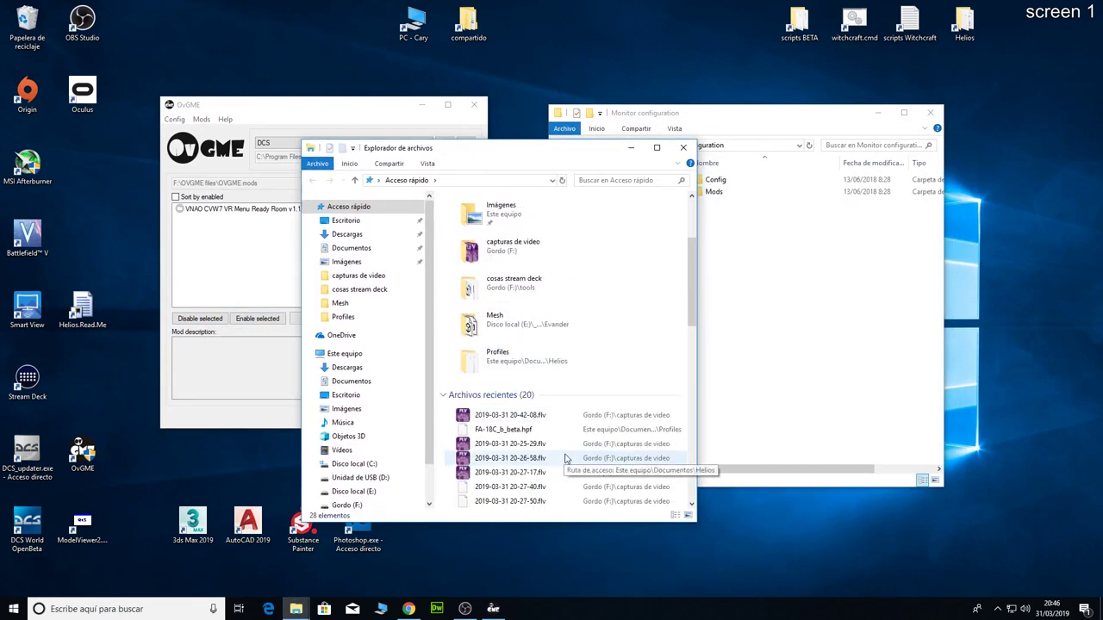
{"action": "scroll", "coordinate": [552, 439], "scroll_direction": "up", "scroll_amount": 5}
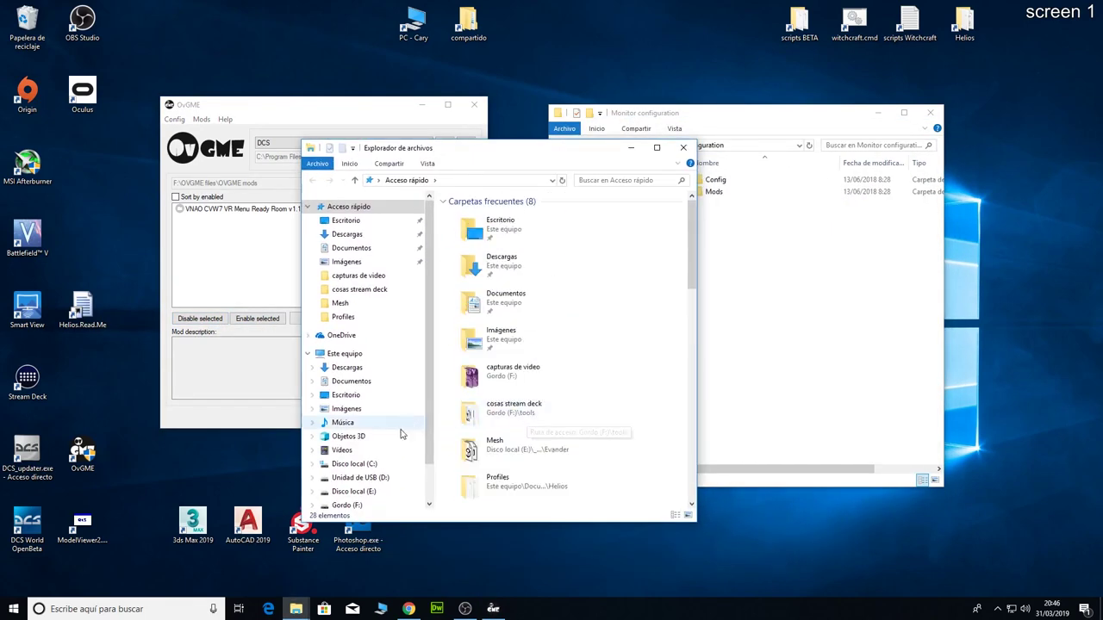
{"action": "left_click", "coordinate": [347, 505]}
{"action": "double_click", "coordinate": [477, 372]}
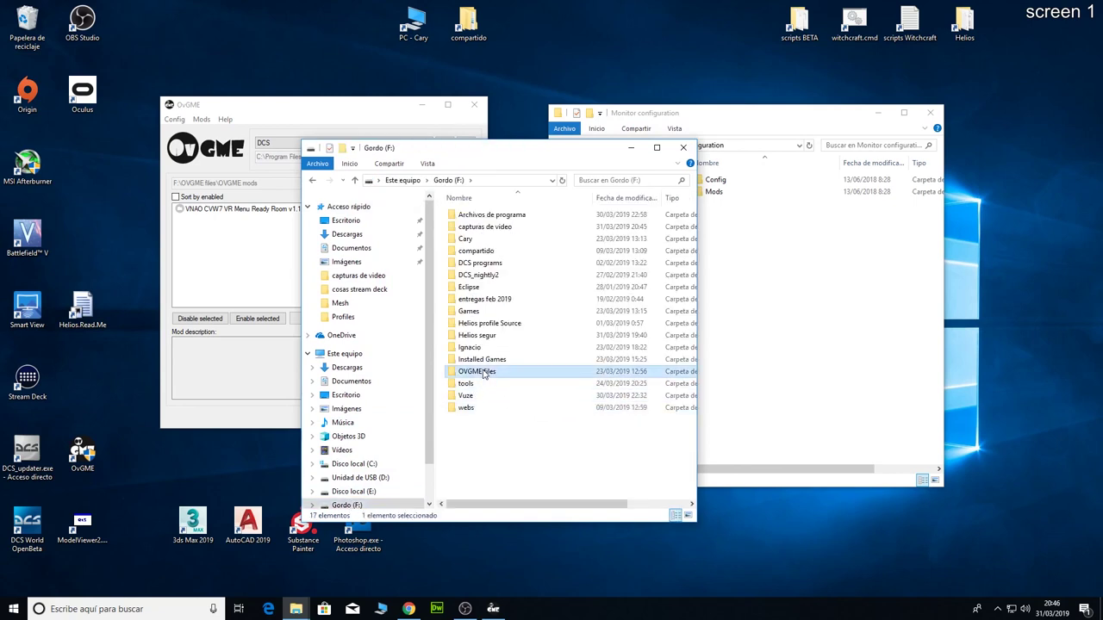
{"action": "double_click", "coordinate": [472, 227]}
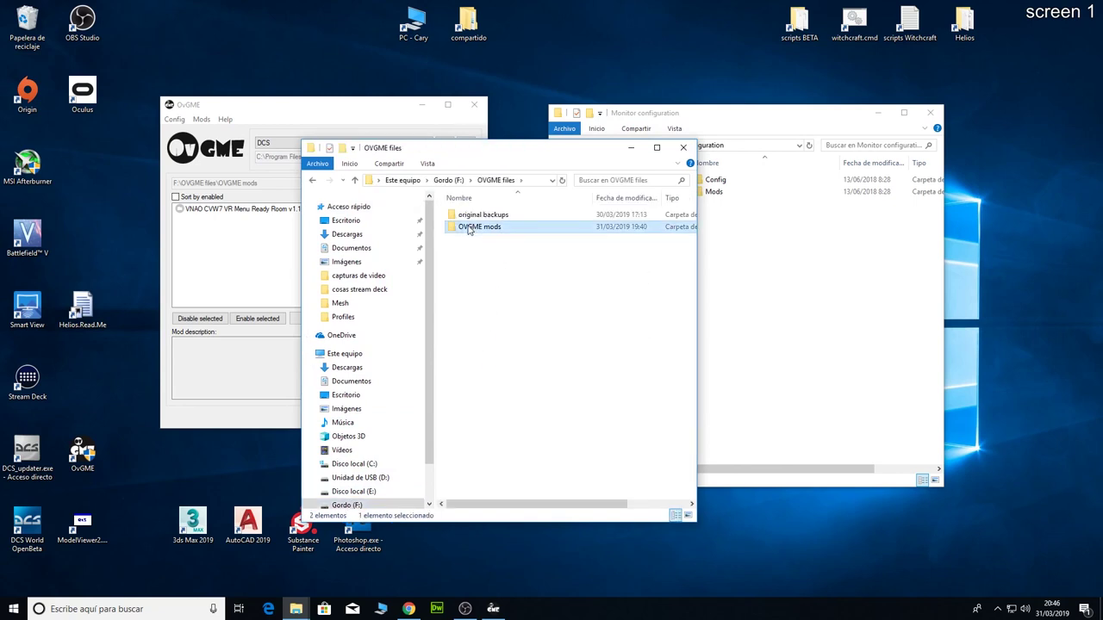
{"action": "left_click_drag", "start_coordinate": [514, 154], "coordinate": [372, 217]}
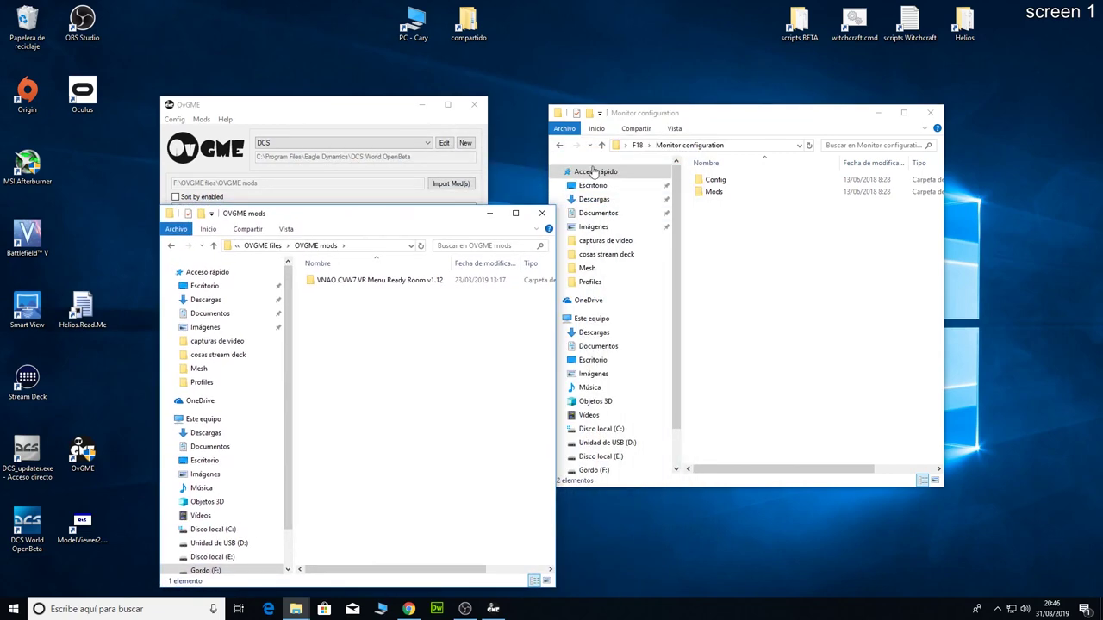
Copy the Monitor configuration folder from F18 into the OVGME mods folder and close both folder windows.
{"action": "left_click_drag", "start_coordinate": [774, 118], "coordinate": [829, 108]}
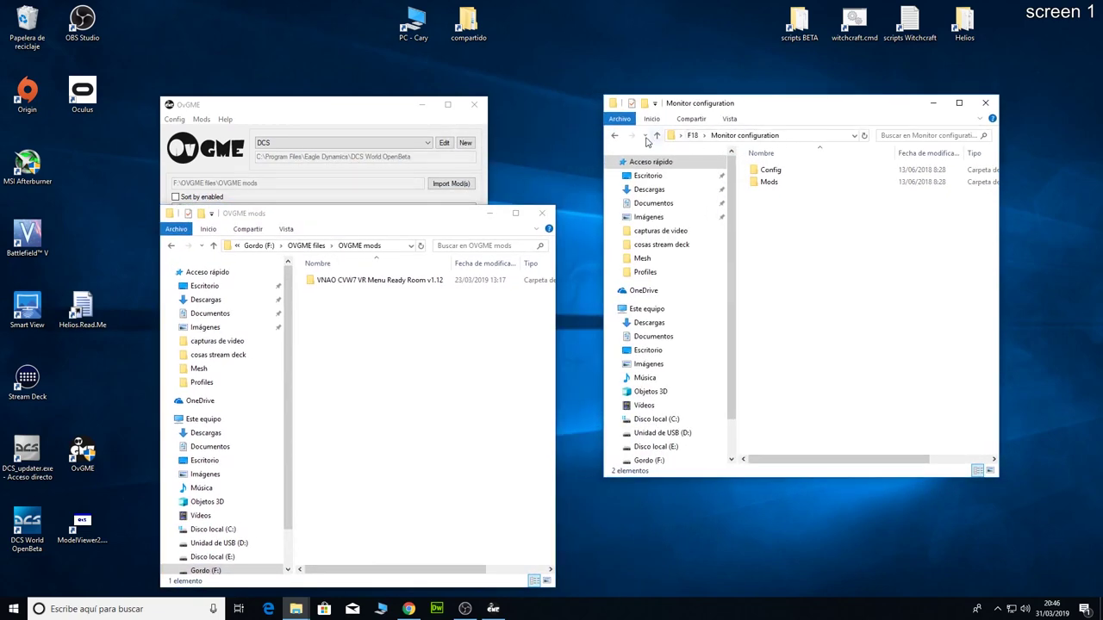
{"action": "left_click", "coordinate": [616, 140]}
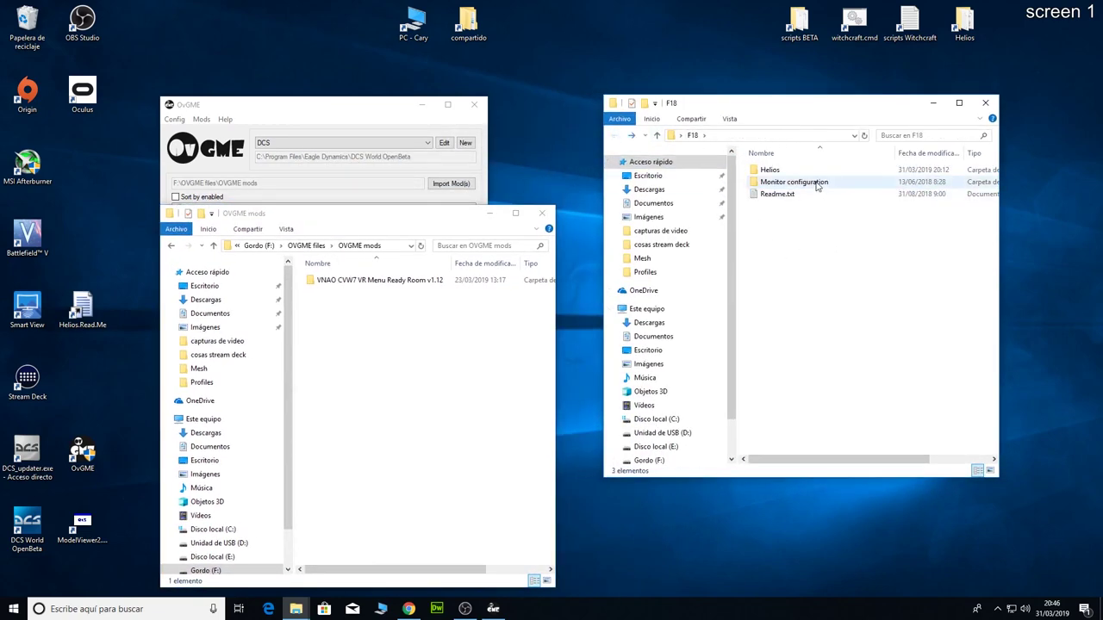
{"action": "left_click_drag", "start_coordinate": [814, 181], "coordinate": [385, 361]}
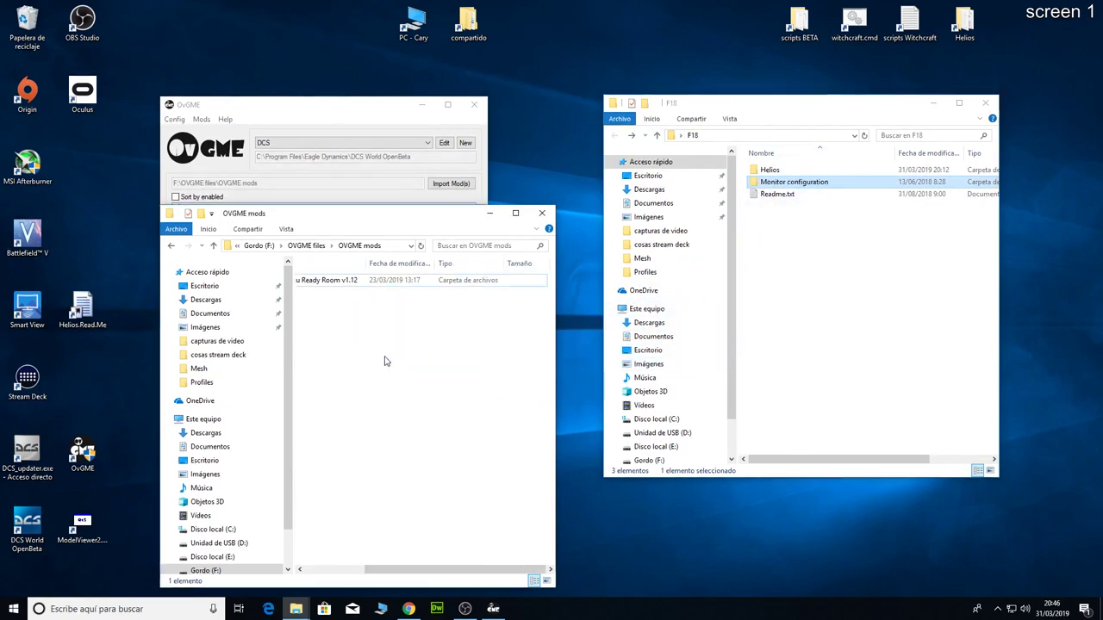
{"action": "left_click", "coordinate": [543, 215]}
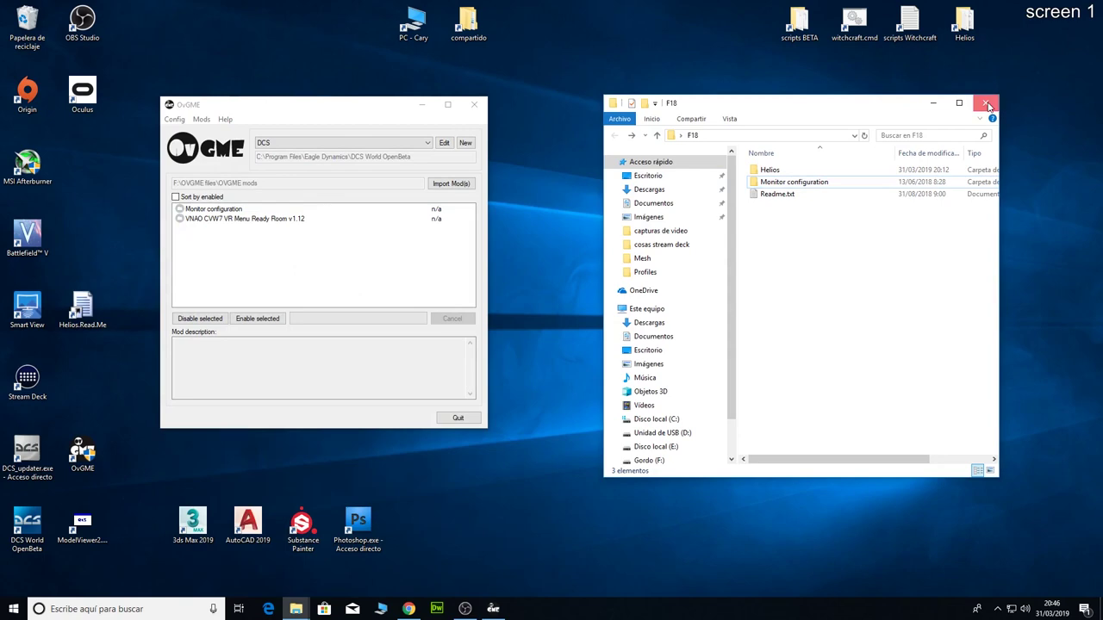
{"action": "left_click", "coordinate": [985, 102]}
Enable the Monitor configuration mod for the DCS profile in OvGME and quit the program.
{"action": "left_click_drag", "start_coordinate": [282, 105], "coordinate": [550, 94]}
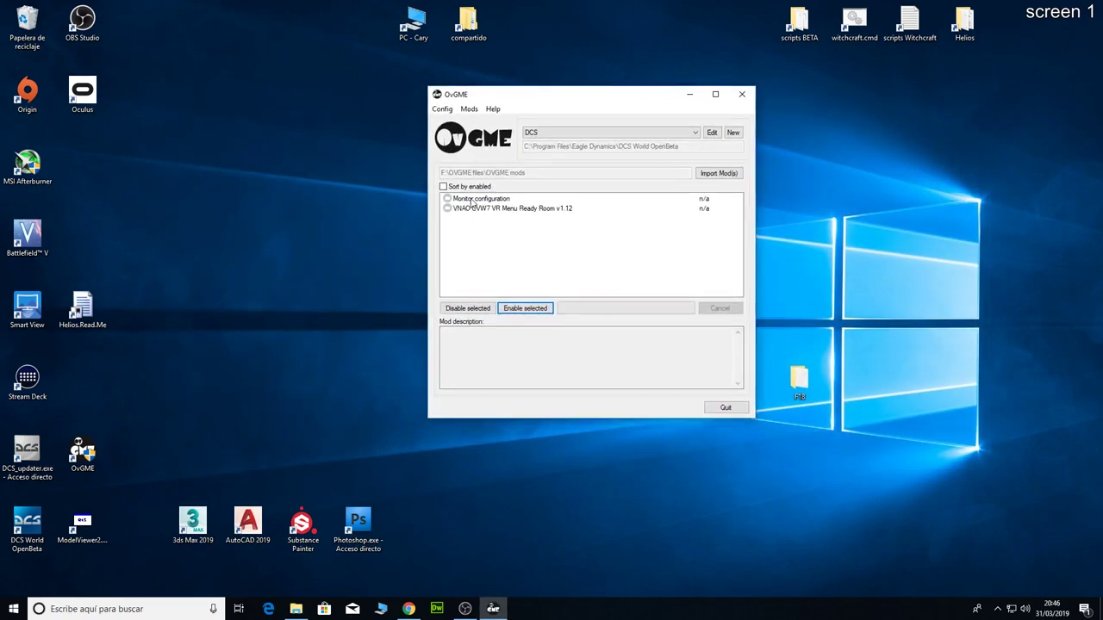
{"action": "left_click", "coordinate": [471, 200]}
{"action": "left_click", "coordinate": [528, 307]}
{"action": "left_click", "coordinate": [742, 95]}
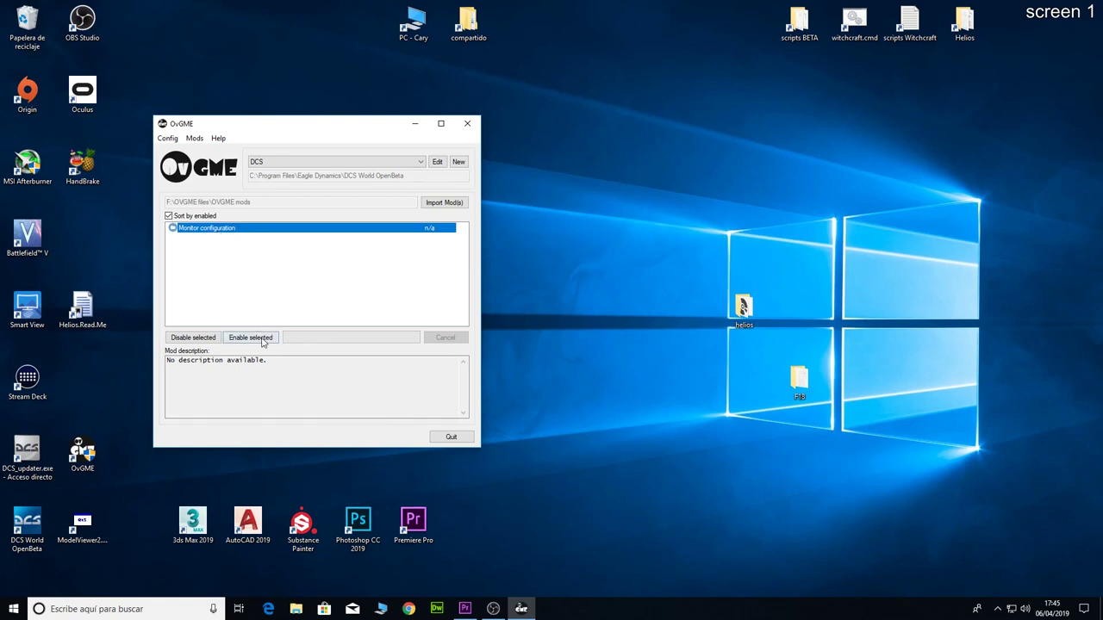
{"action": "left_click", "coordinate": [263, 340]}
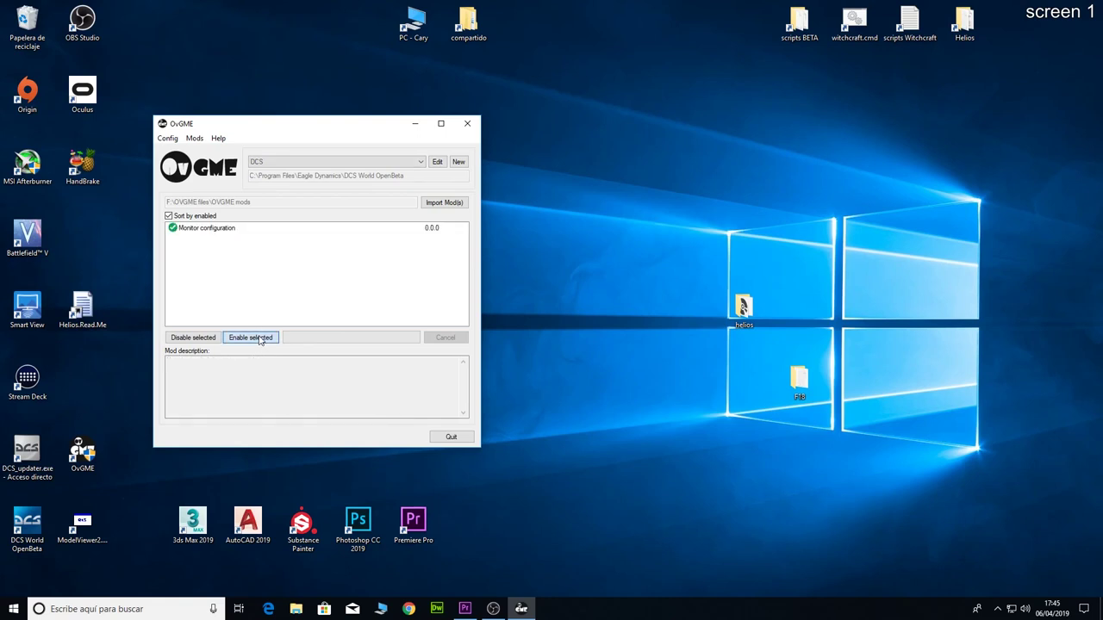
{"action": "left_click", "coordinate": [452, 438]}
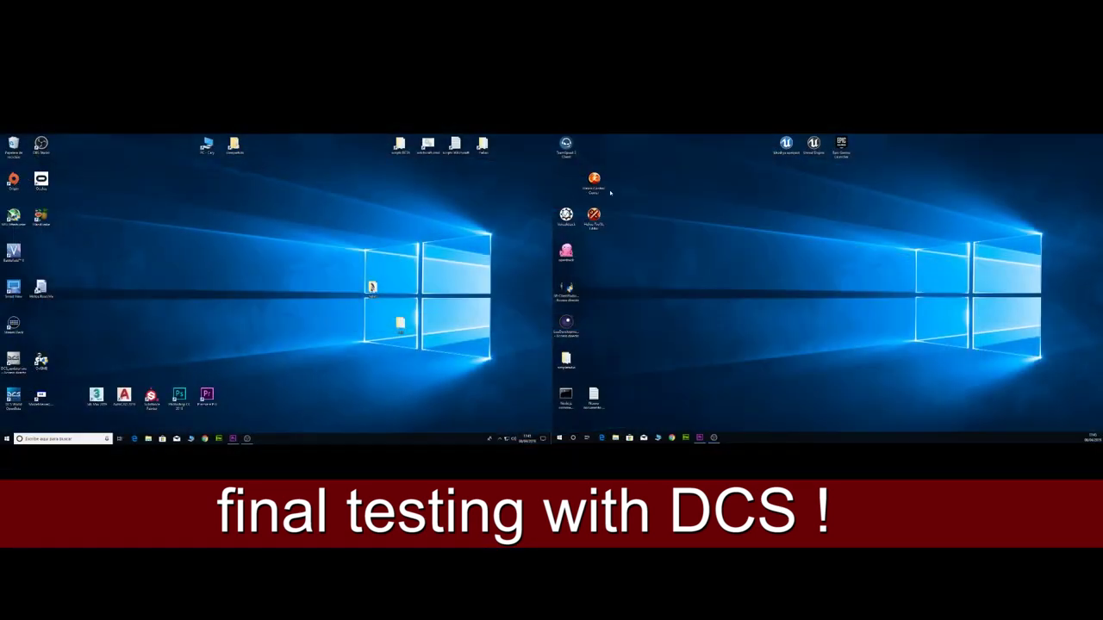
Launch Helios Control Center and start the F/A-18C cockpit profile on the second monitor.
{"action": "double_click", "coordinate": [594, 182]}
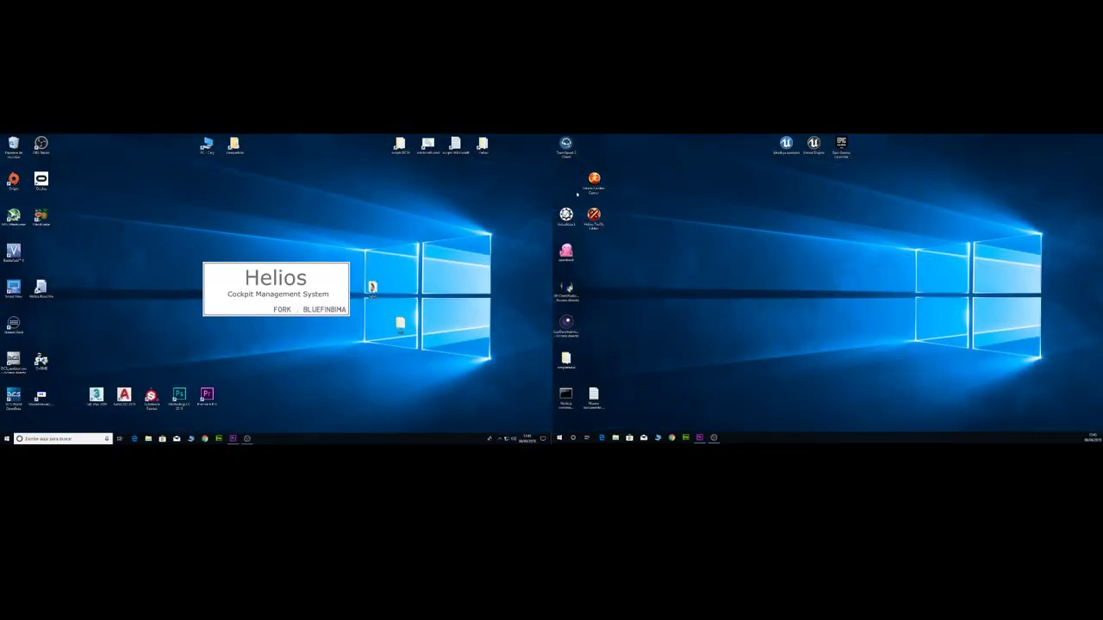
{"action": "left_click", "coordinate": [639, 250]}
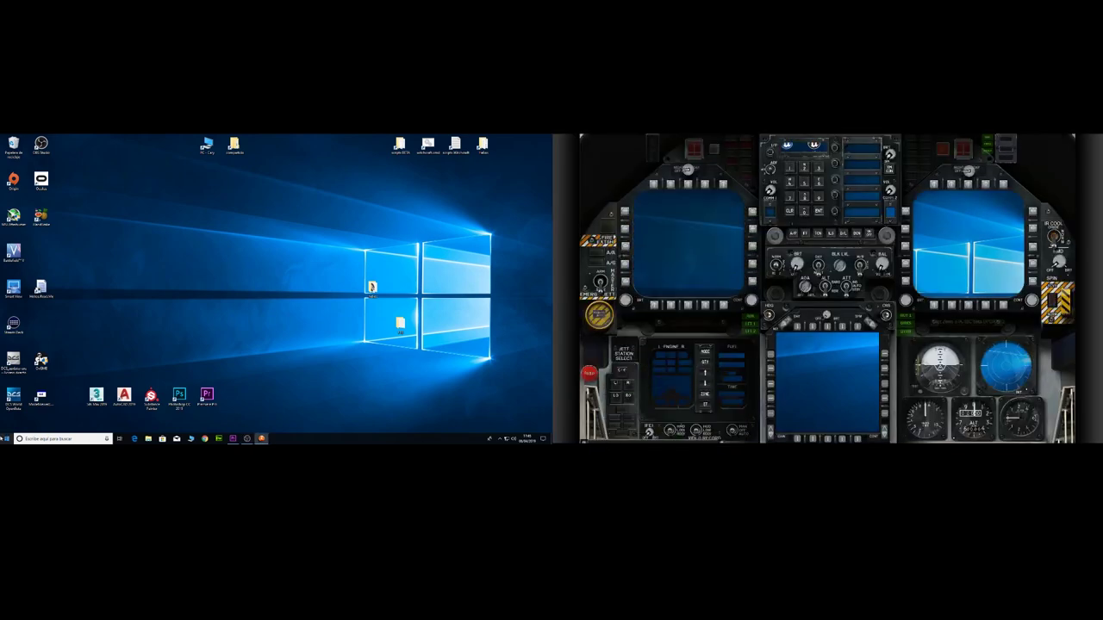
Launch DCS World and set the system options to 3840x1080 resolution with the 2_monitors_FA18C monitor configuration.
{"action": "double_click", "coordinate": [14, 398]}
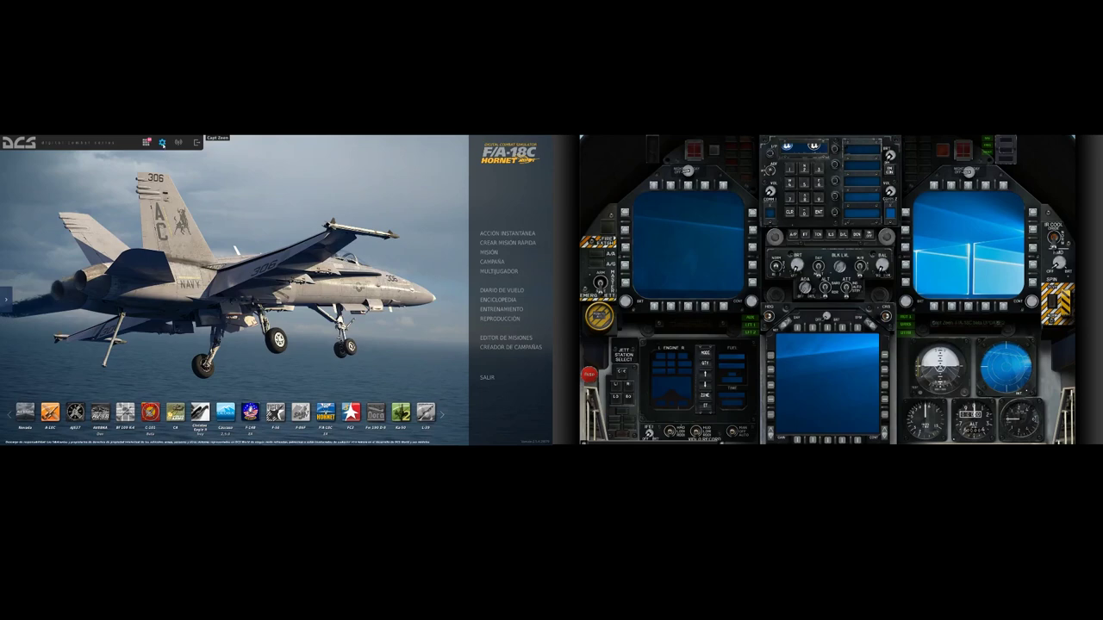
{"action": "left_click", "coordinate": [162, 143]}
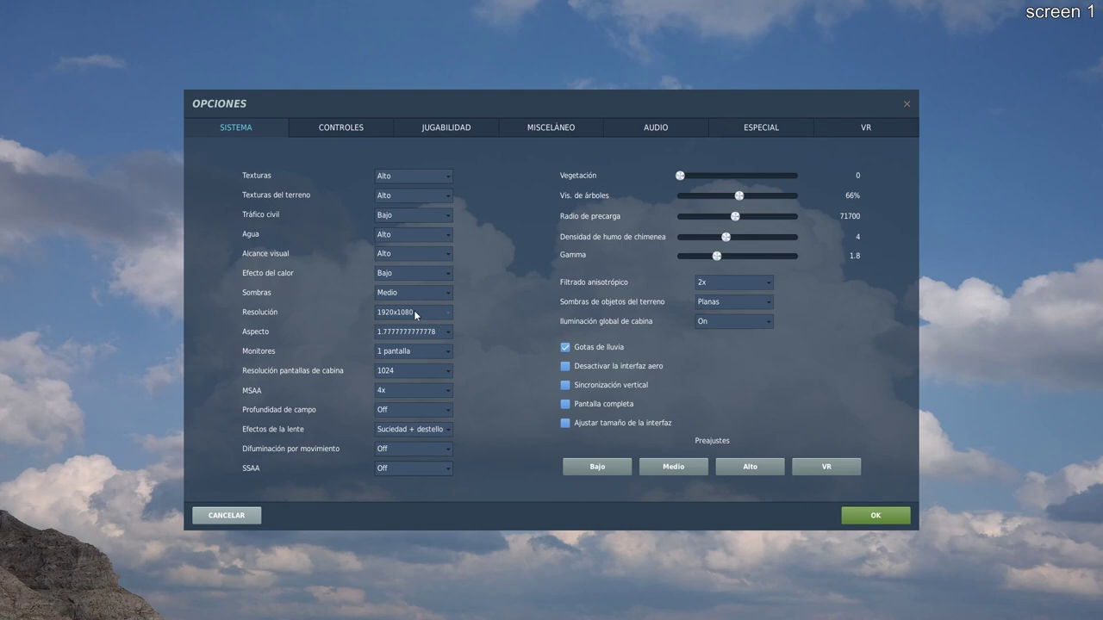
{"action": "left_click", "coordinate": [448, 311]}
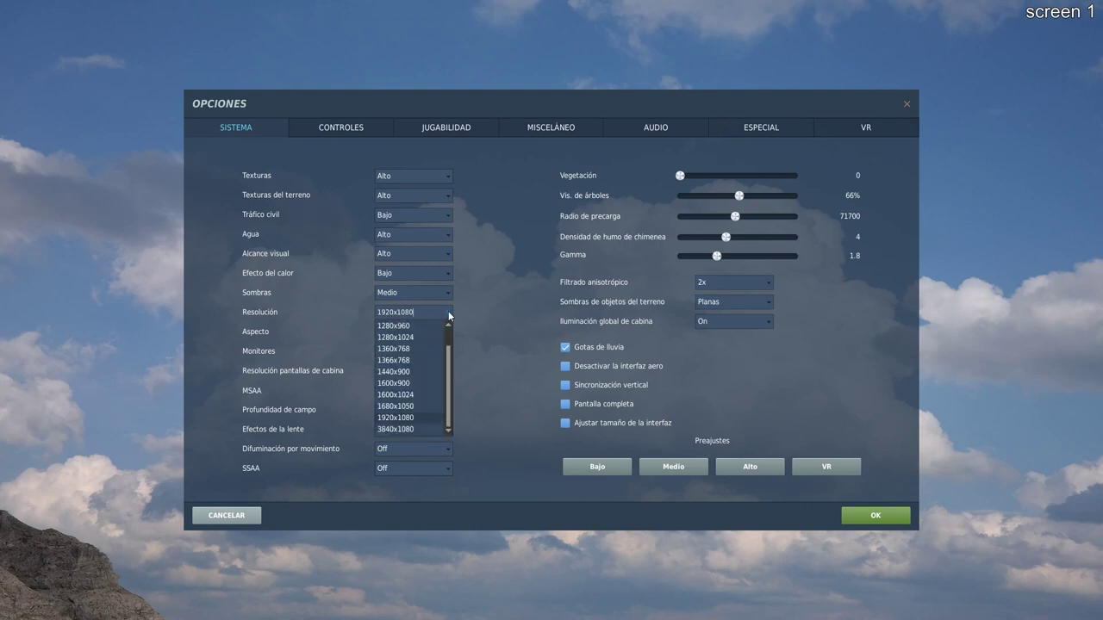
{"action": "left_click", "coordinate": [412, 430]}
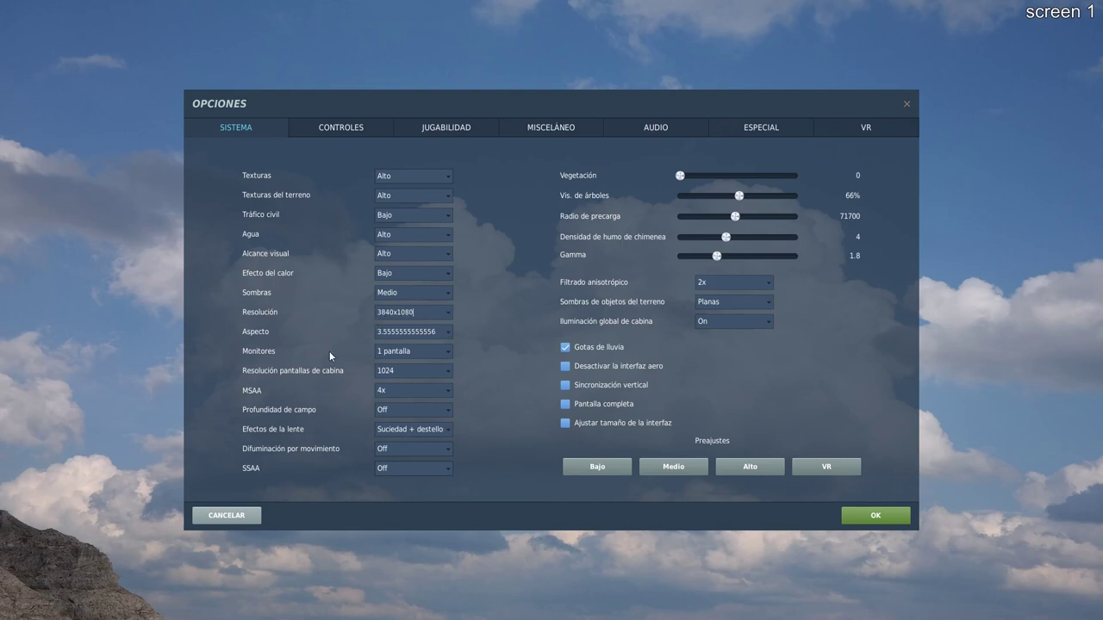
{"action": "left_click", "coordinate": [445, 351]}
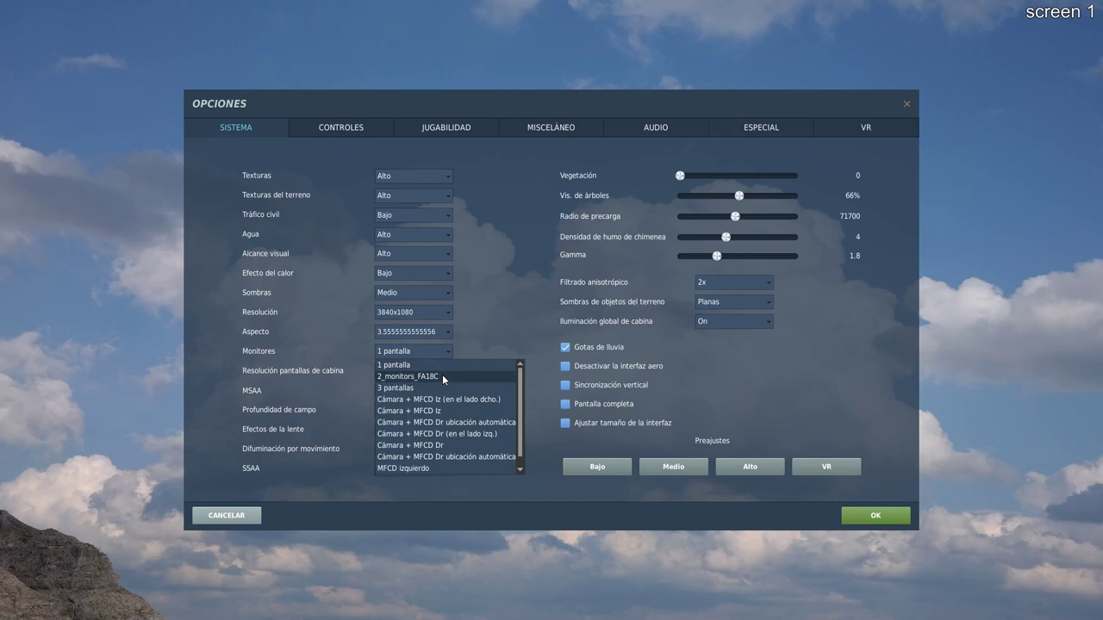
{"action": "left_click", "coordinate": [442, 377]}
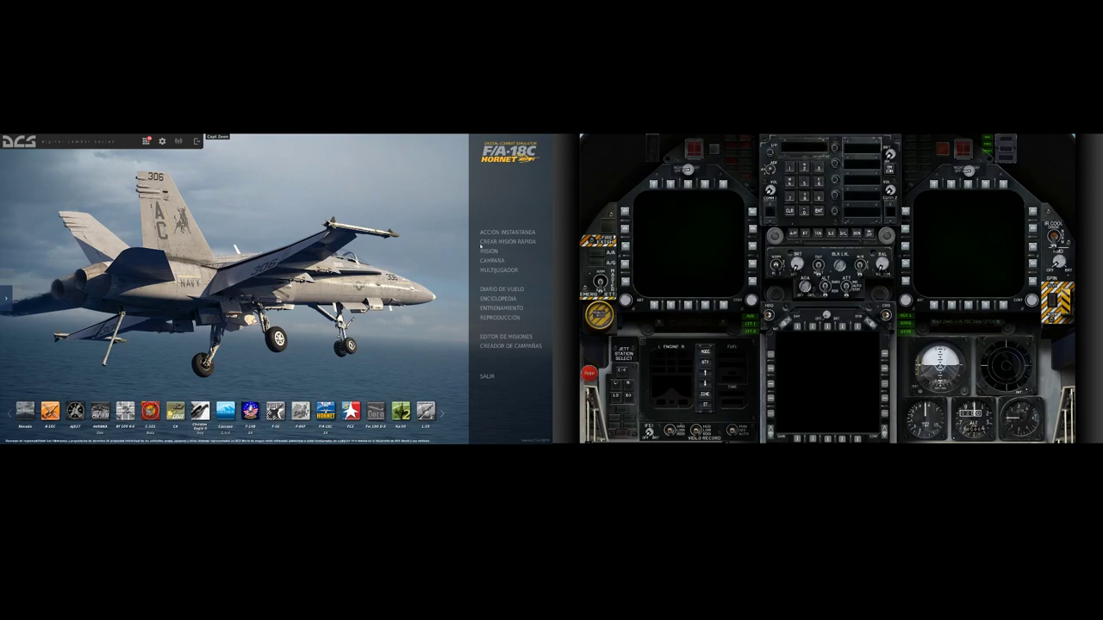
Start the F/A-18C Hornet Free Flight instant action mission and begin flying from its briefing.
{"action": "left_click", "coordinate": [495, 233]}
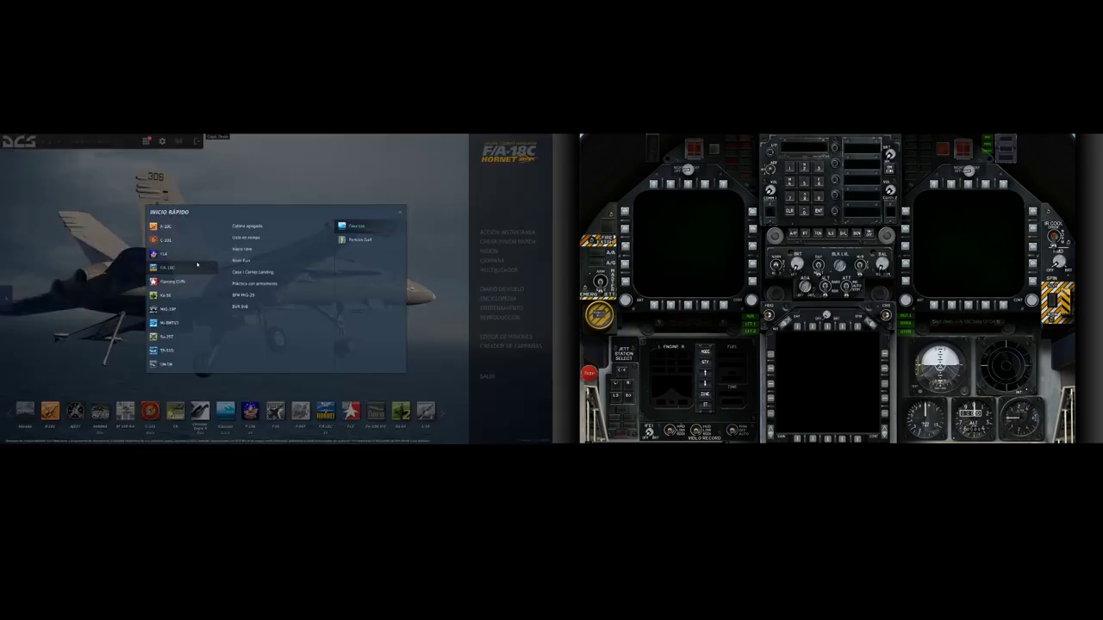
{"action": "left_click", "coordinate": [243, 260]}
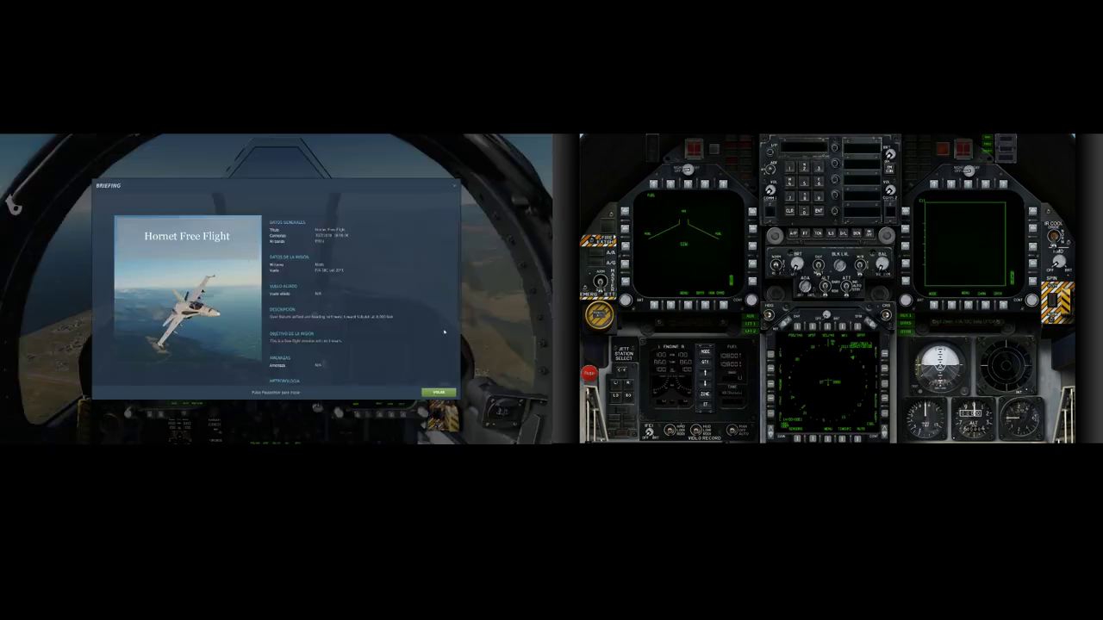
{"action": "left_click", "coordinate": [439, 393]}
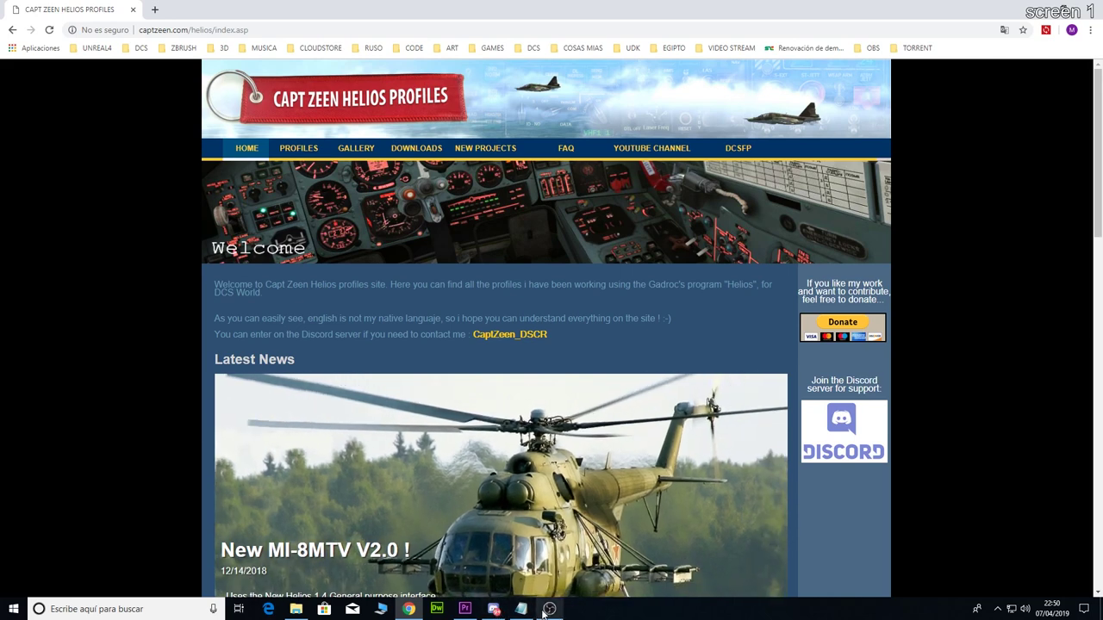
Switch to Discord and browse the general and fa-18c channels of the CaptZeen Helios profiles server.
{"action": "left_click", "coordinate": [494, 609]}
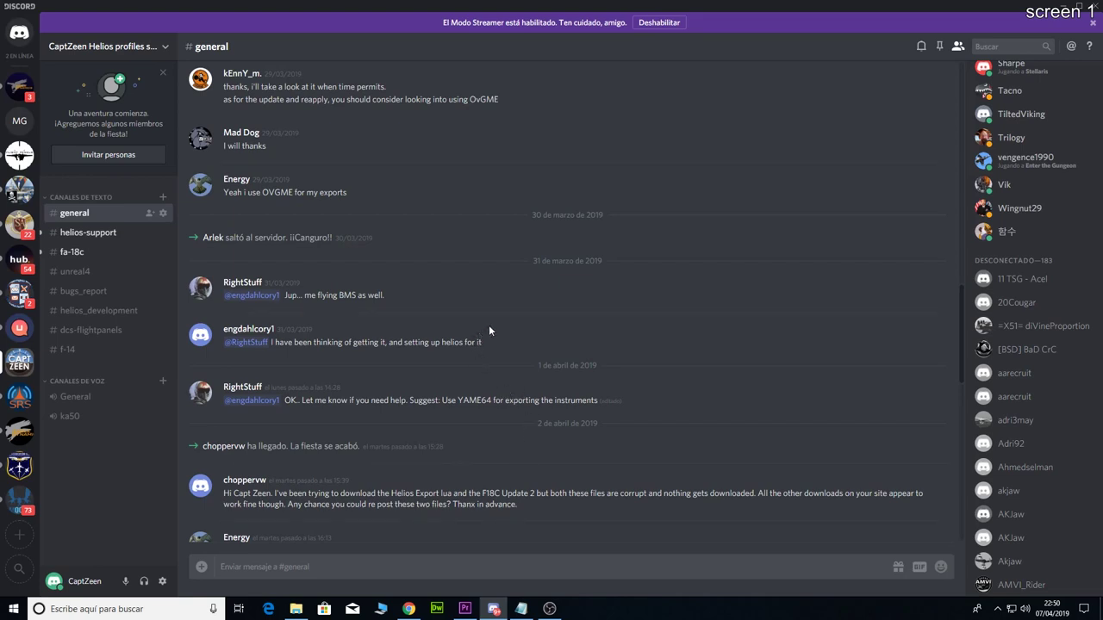
{"action": "scroll", "coordinate": [520, 310], "scroll_direction": "down", "scroll_amount": 5}
{"action": "key", "text": "alt+Down"}
{"action": "key", "text": "alt+Down"}
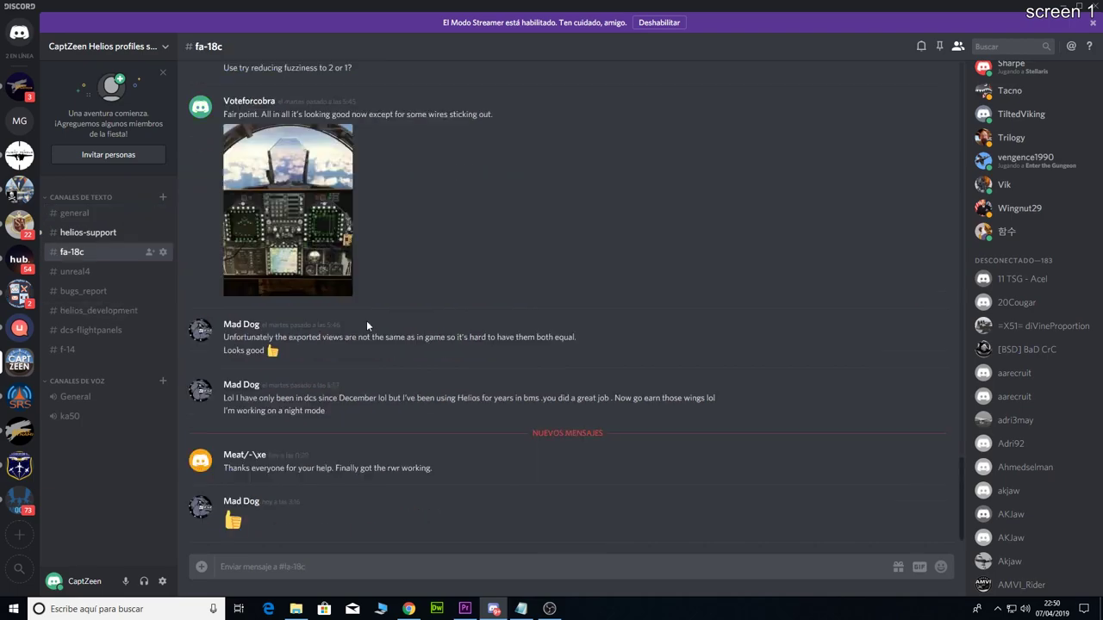
{"action": "scroll", "coordinate": [428, 316], "scroll_direction": "up", "scroll_amount": 10}
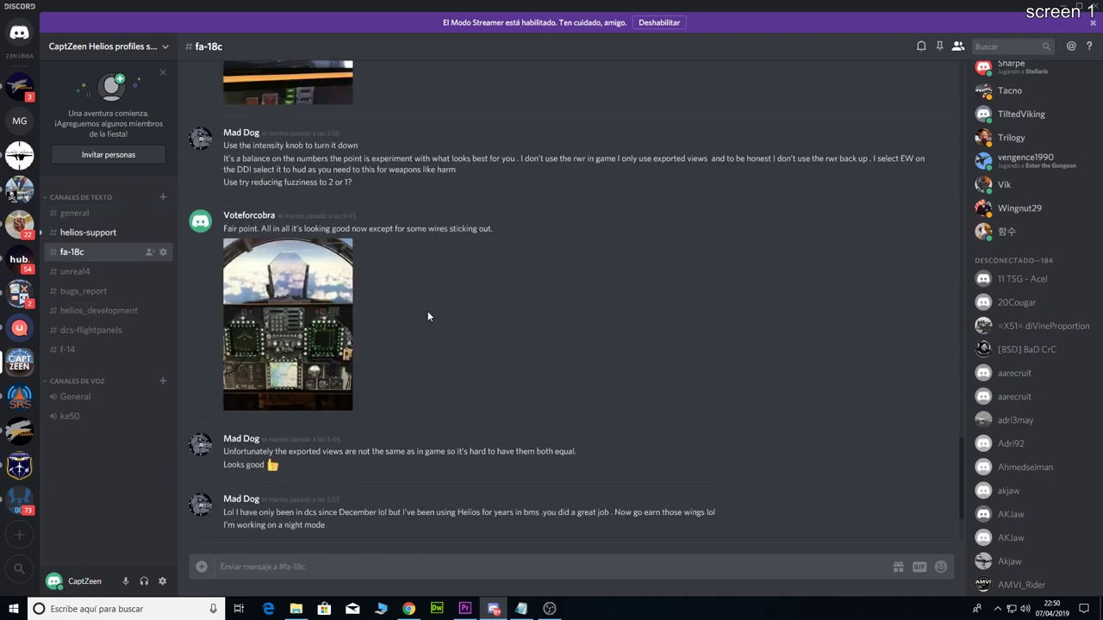